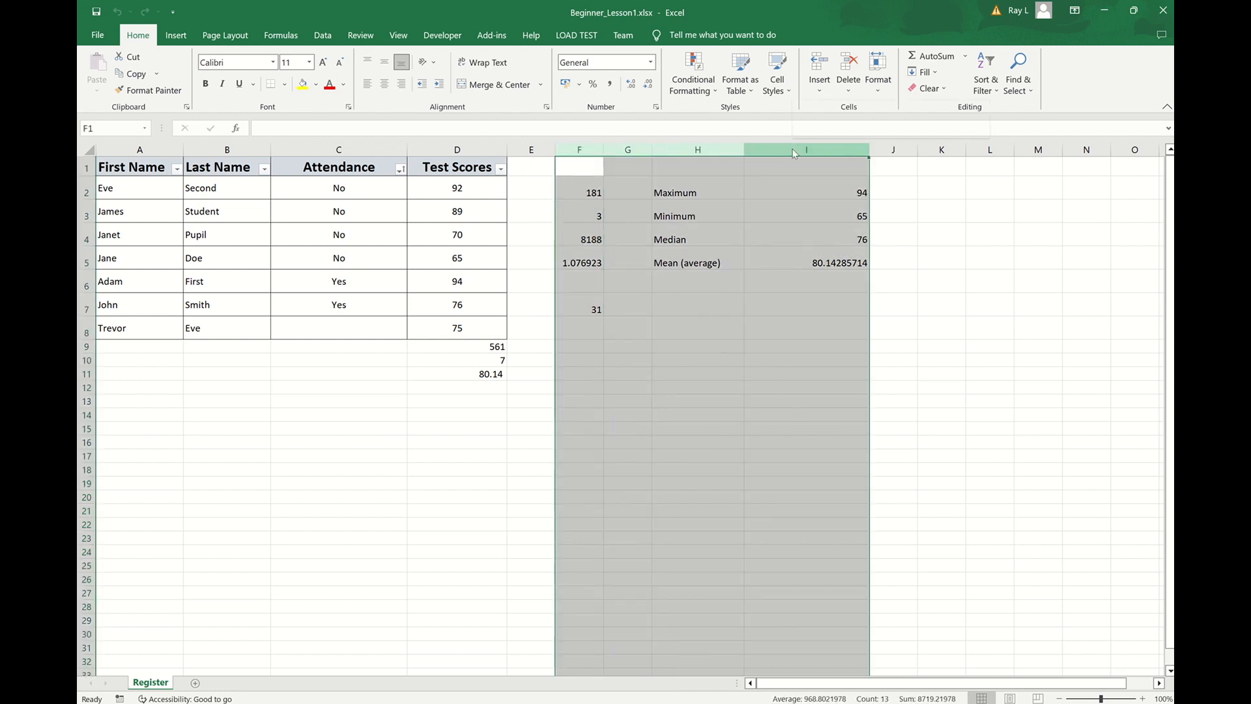
Delete columns F to I and rows 9 to 11 with the old calculations around the register table.
right_click(792, 147)
click(824, 298)
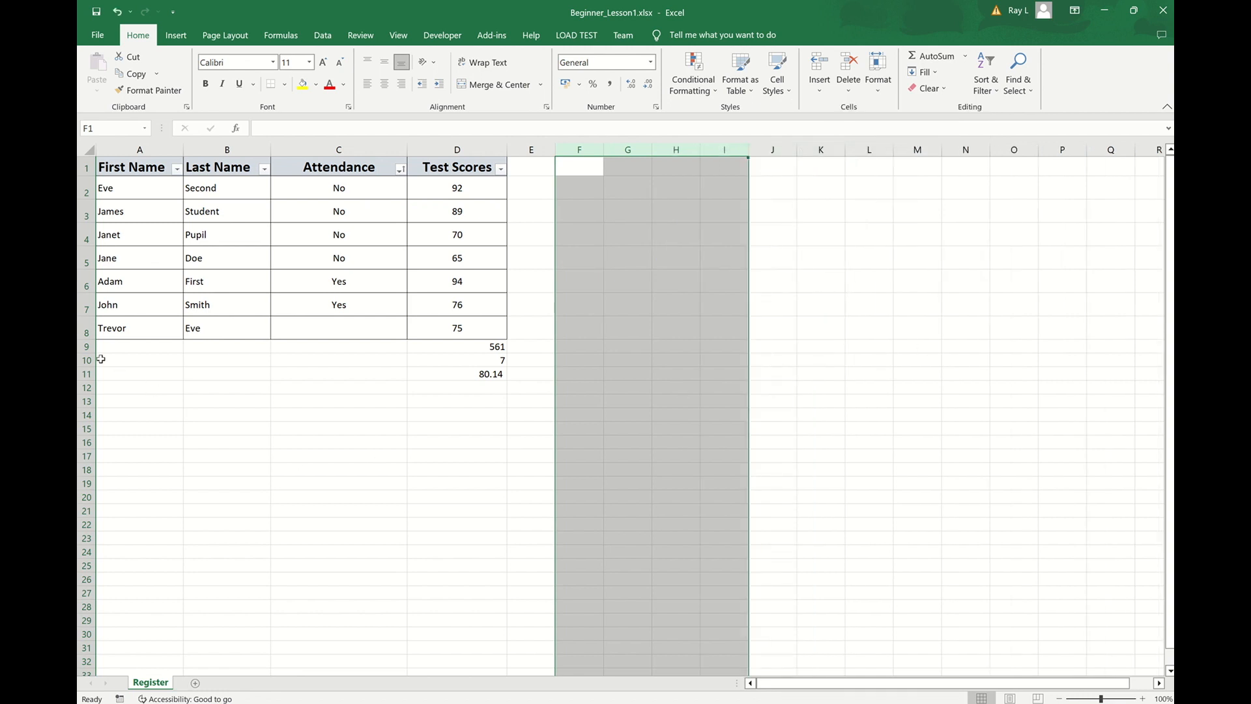
drag(84, 346, 84, 374)
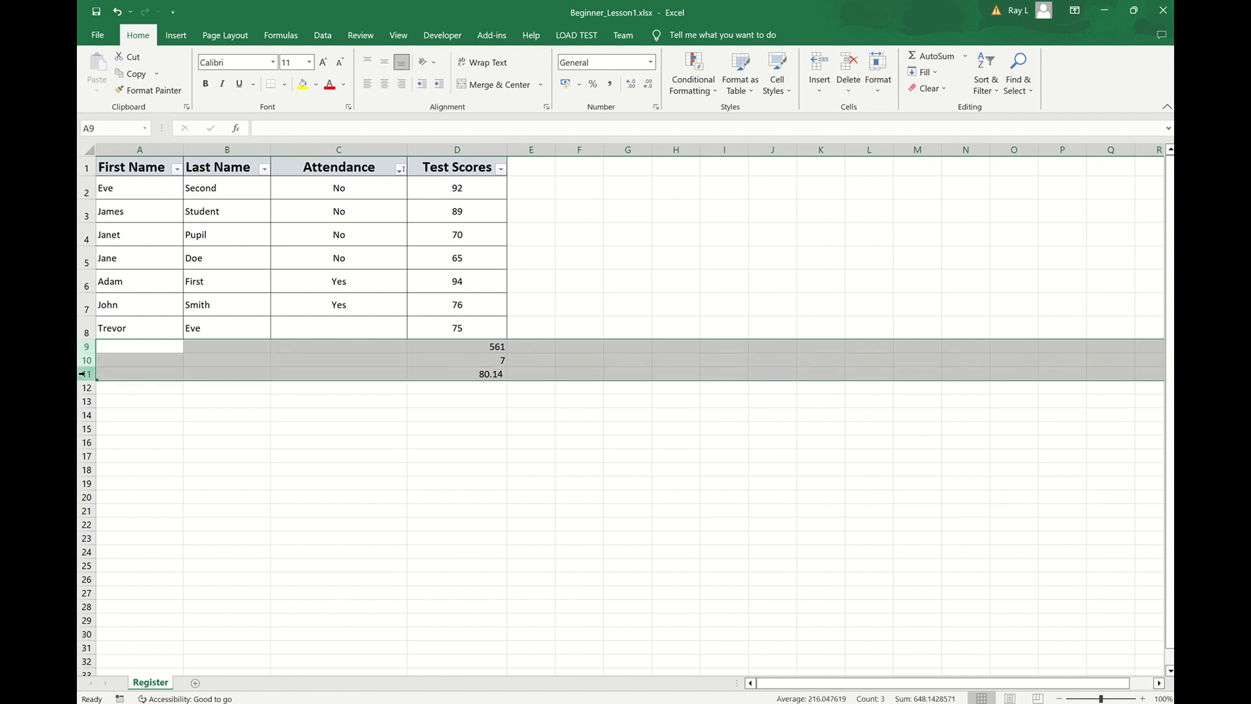
right_click(84, 373)
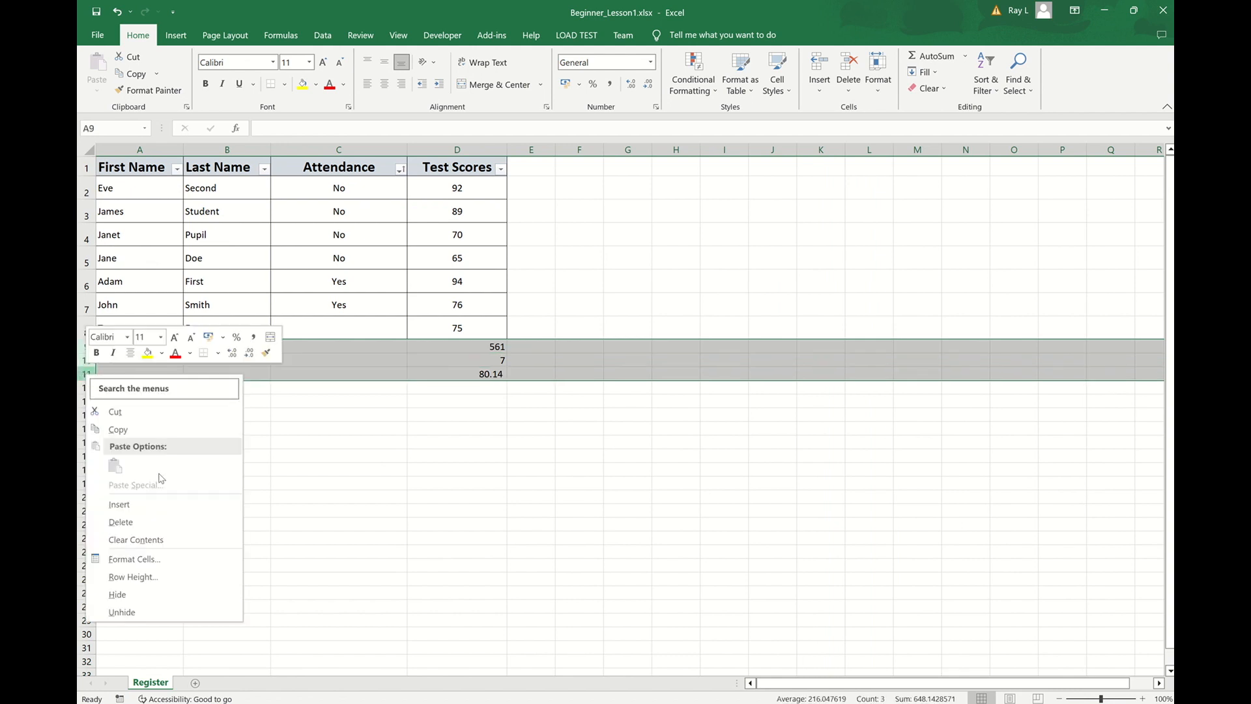
click(179, 525)
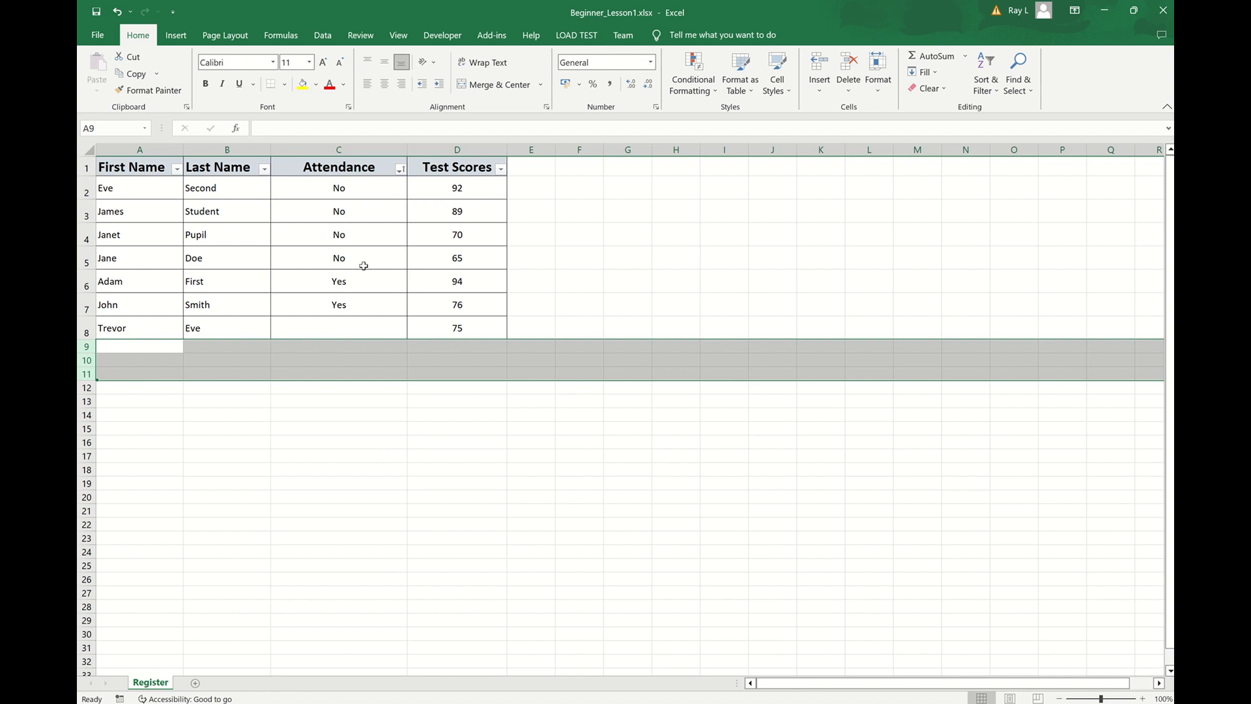
Insert a new column before Attendance and give it the header "Class" in C1.
click(324, 147)
right_click(325, 148)
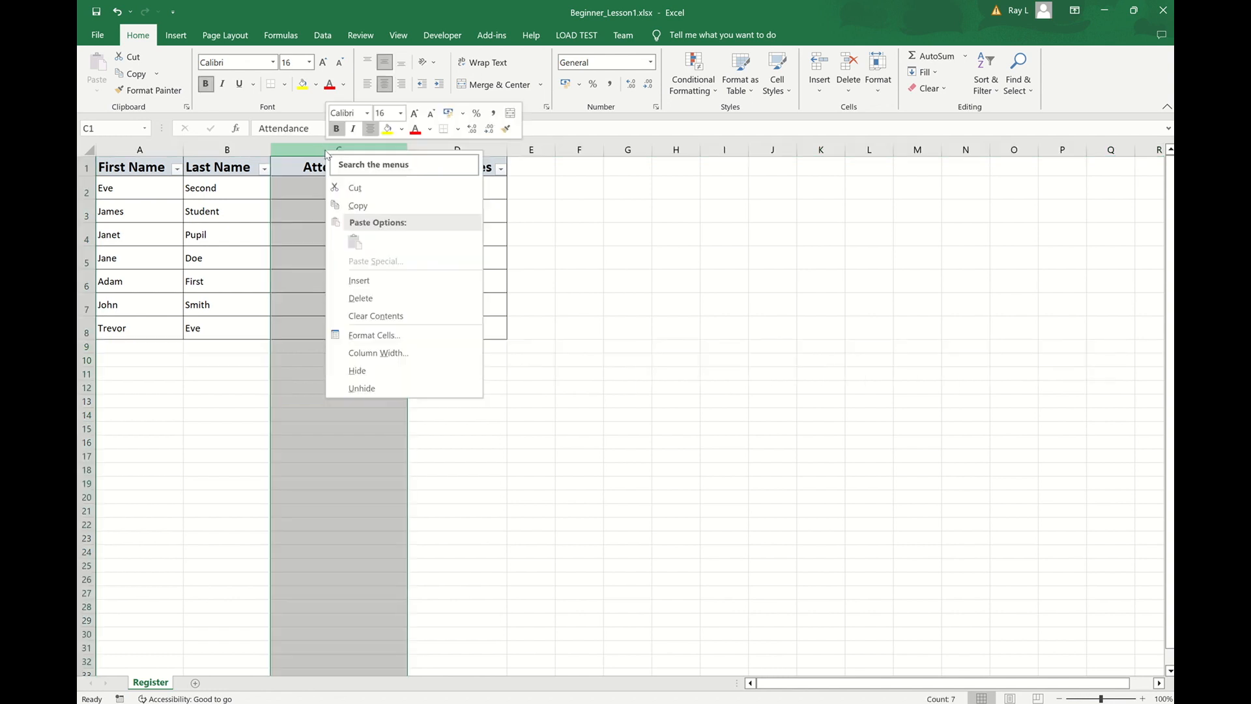
click(380, 281)
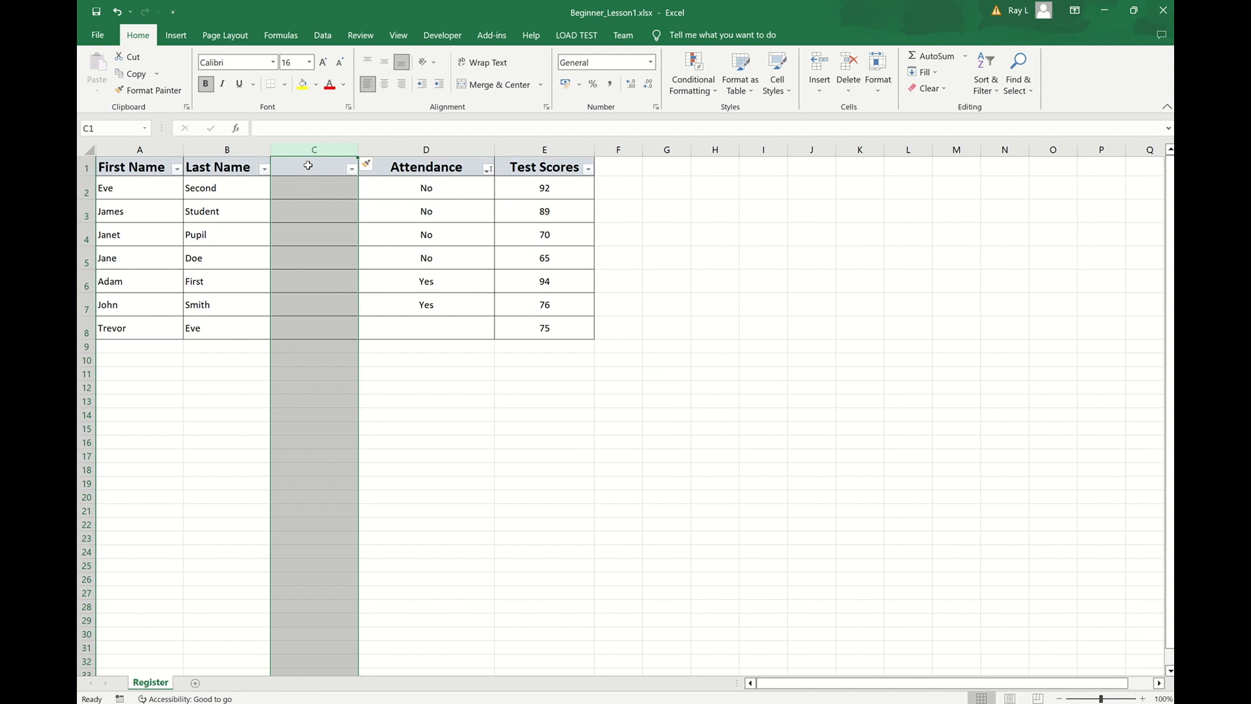
click(308, 165)
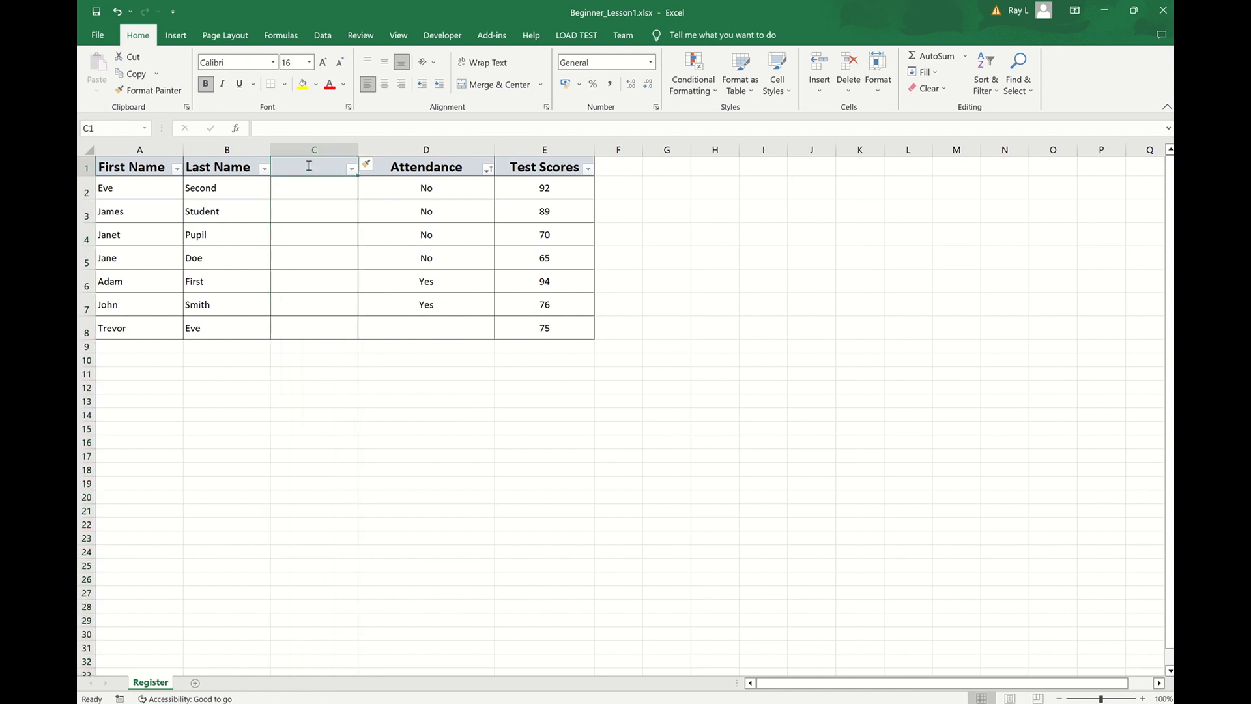
text(Class)
key(Return)
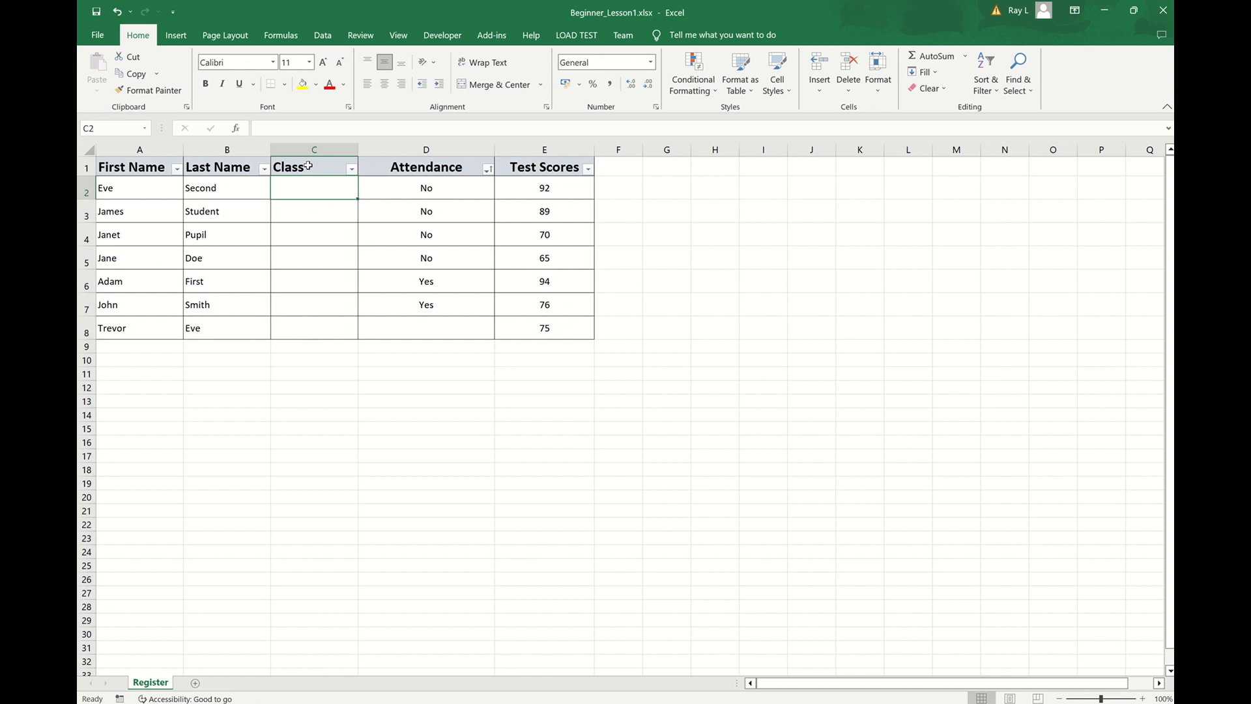
Enter class A for every existing student in cells C2 to C8.
text(A)
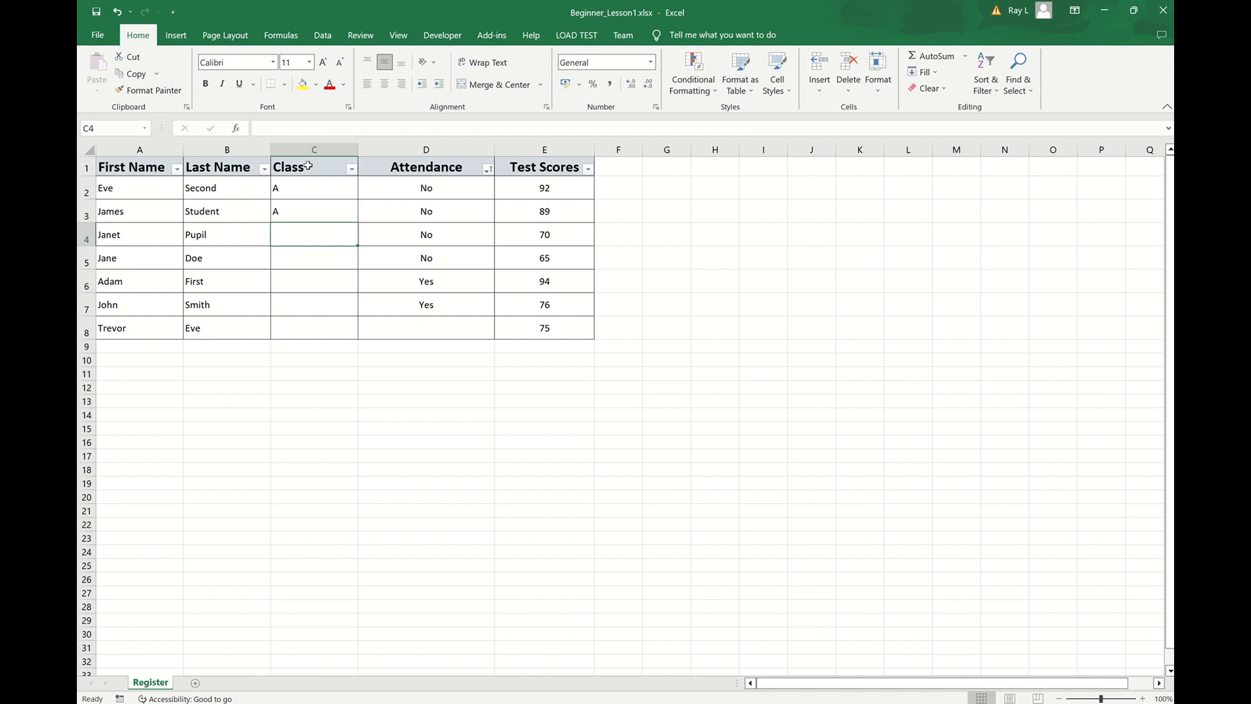
text( A A A A A)
key(Return)
text(A)
key(Return)
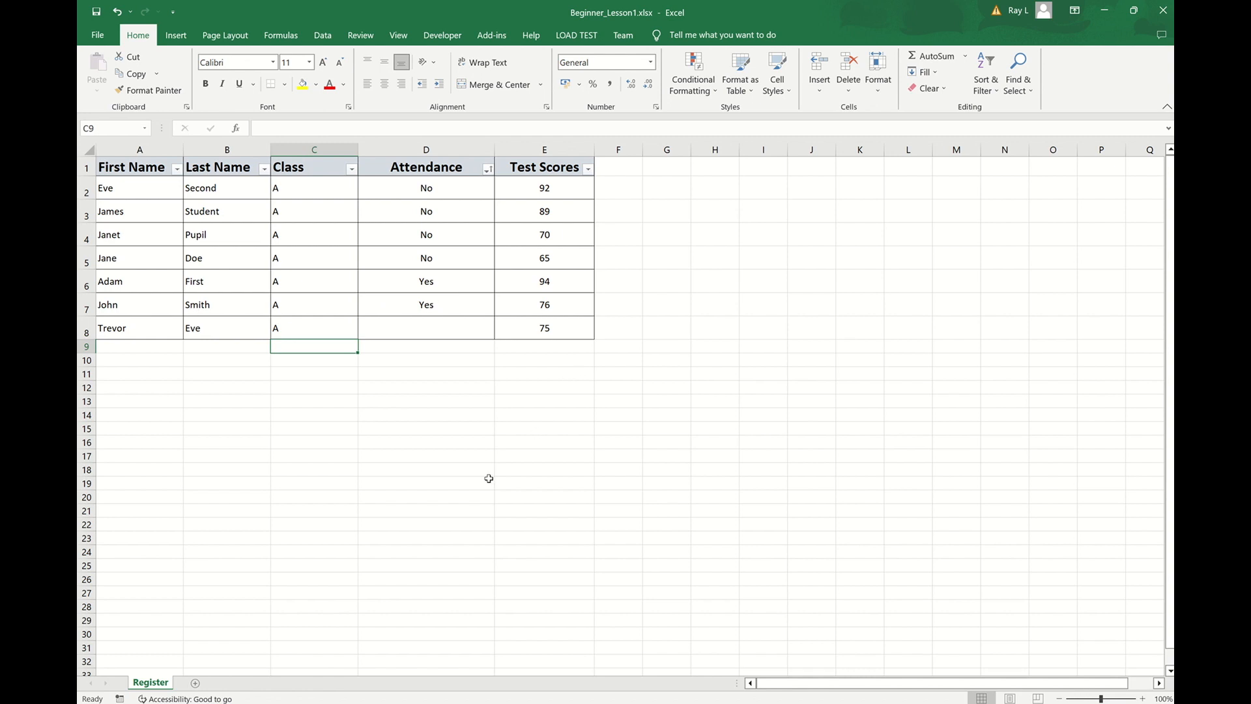
Copy rows 2 to 8 and insert the copied rows at row 9.
click(85, 189)
drag(86, 189, 78, 331)
right_click(78, 331)
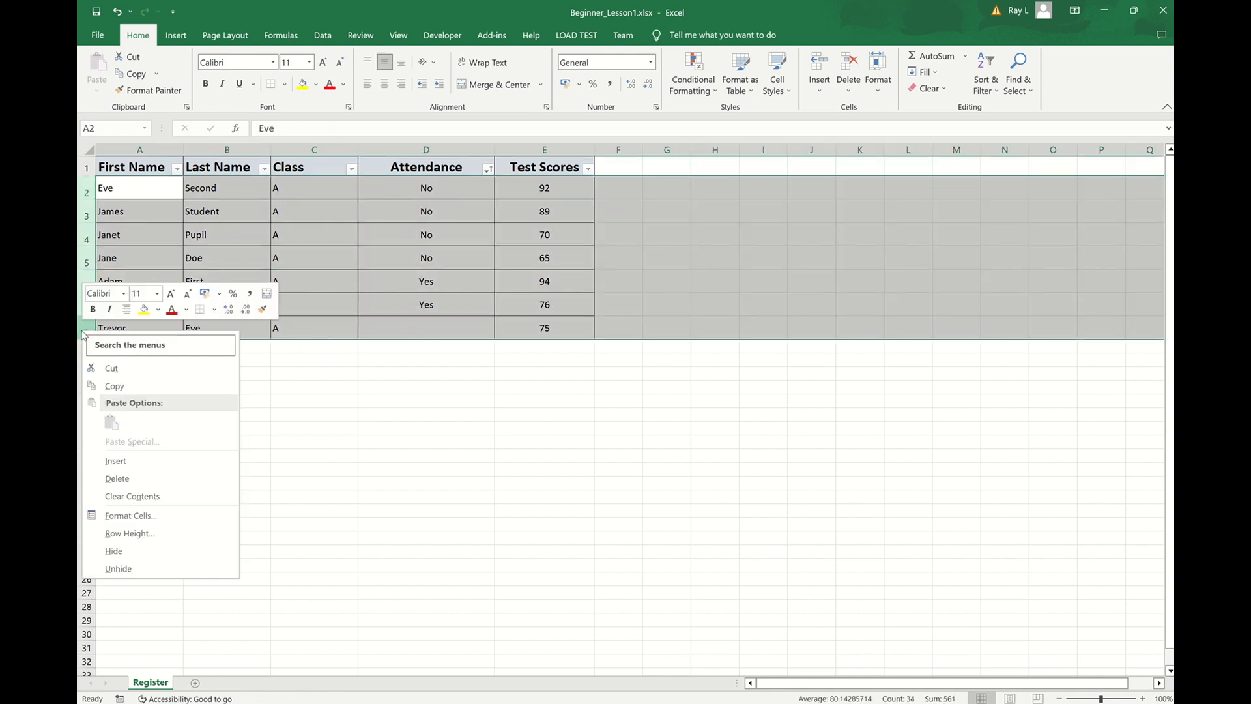
click(146, 385)
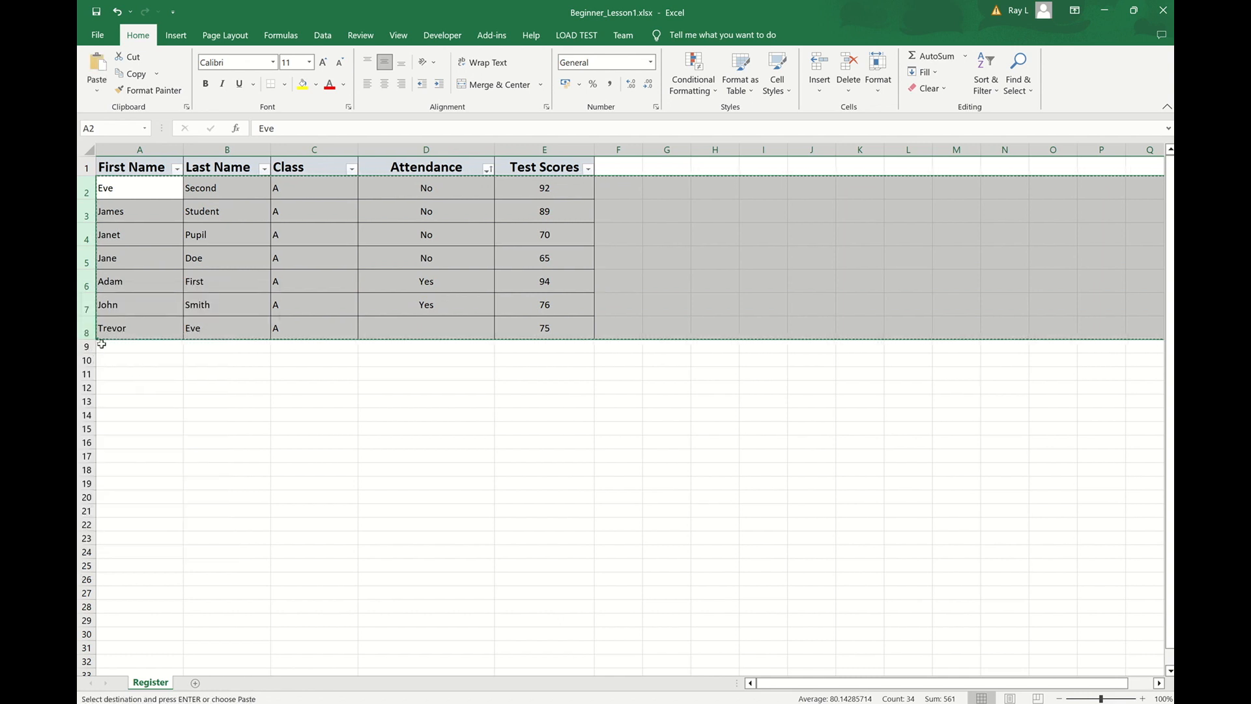
click(81, 346)
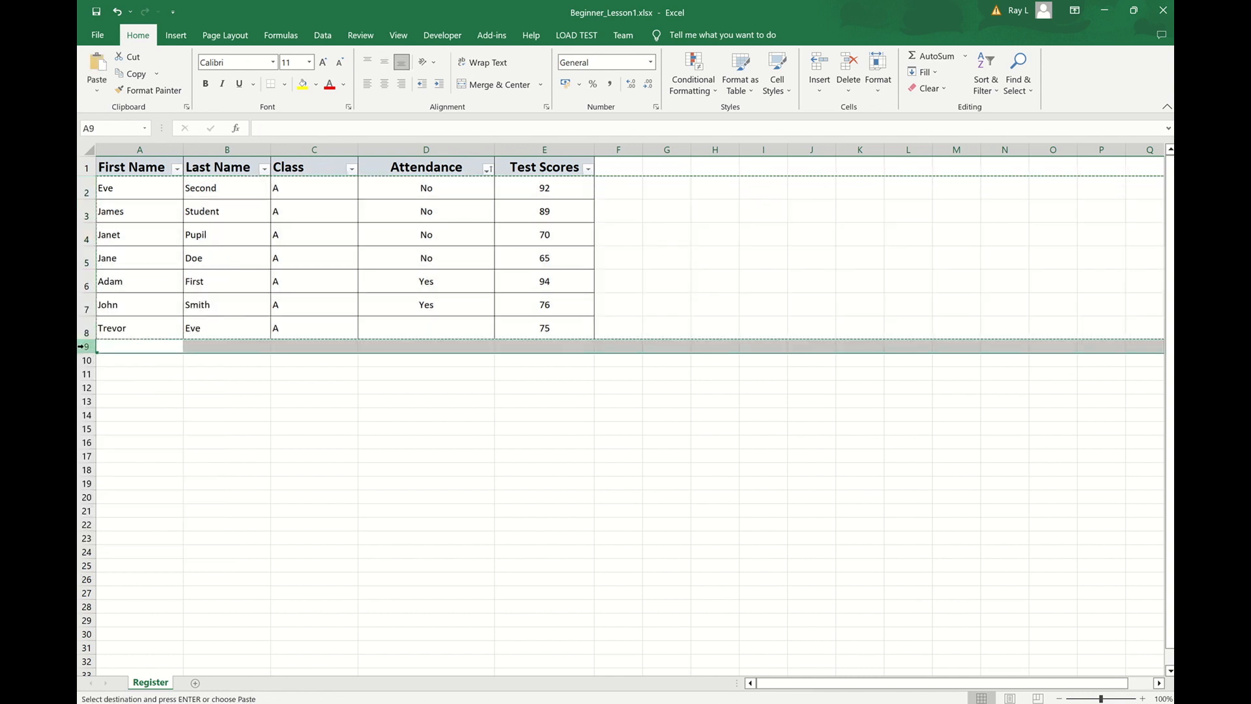
right_click(81, 346)
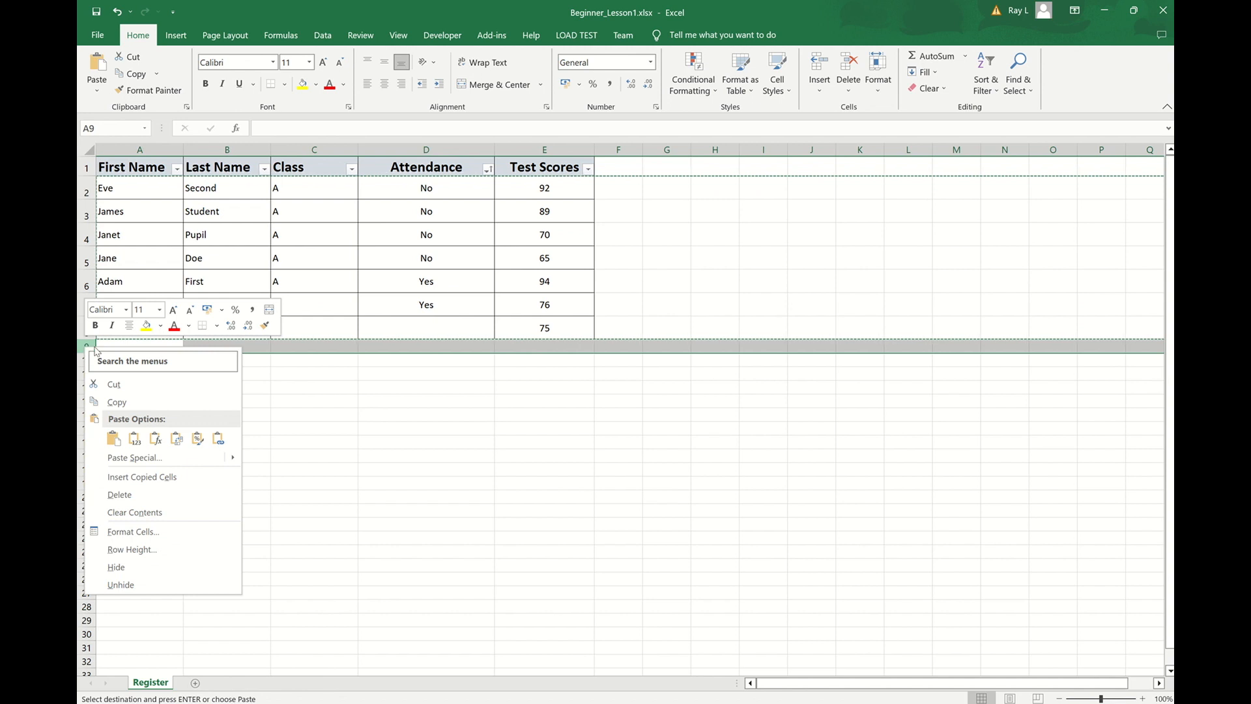
click(129, 478)
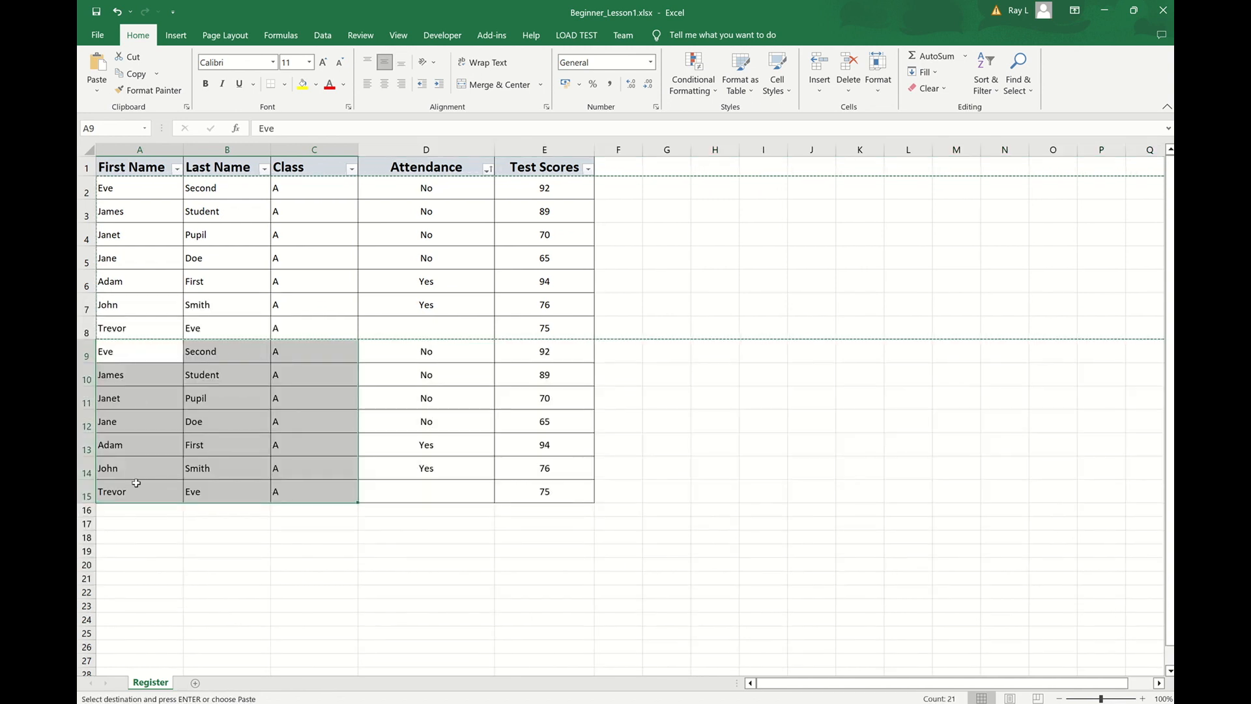
Clear the contents of the duplicated rows in A9:E15, keeping their formatting.
click(125, 352)
drag(125, 352, 558, 490)
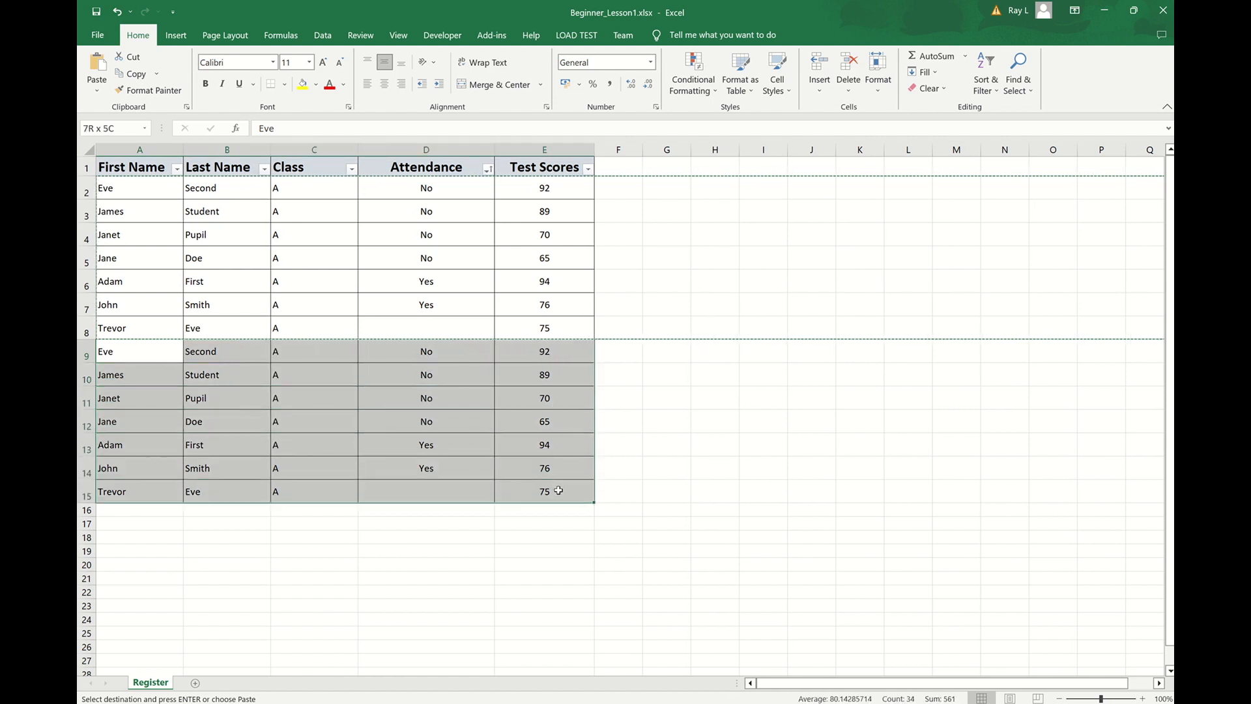
key(ctrl+v)
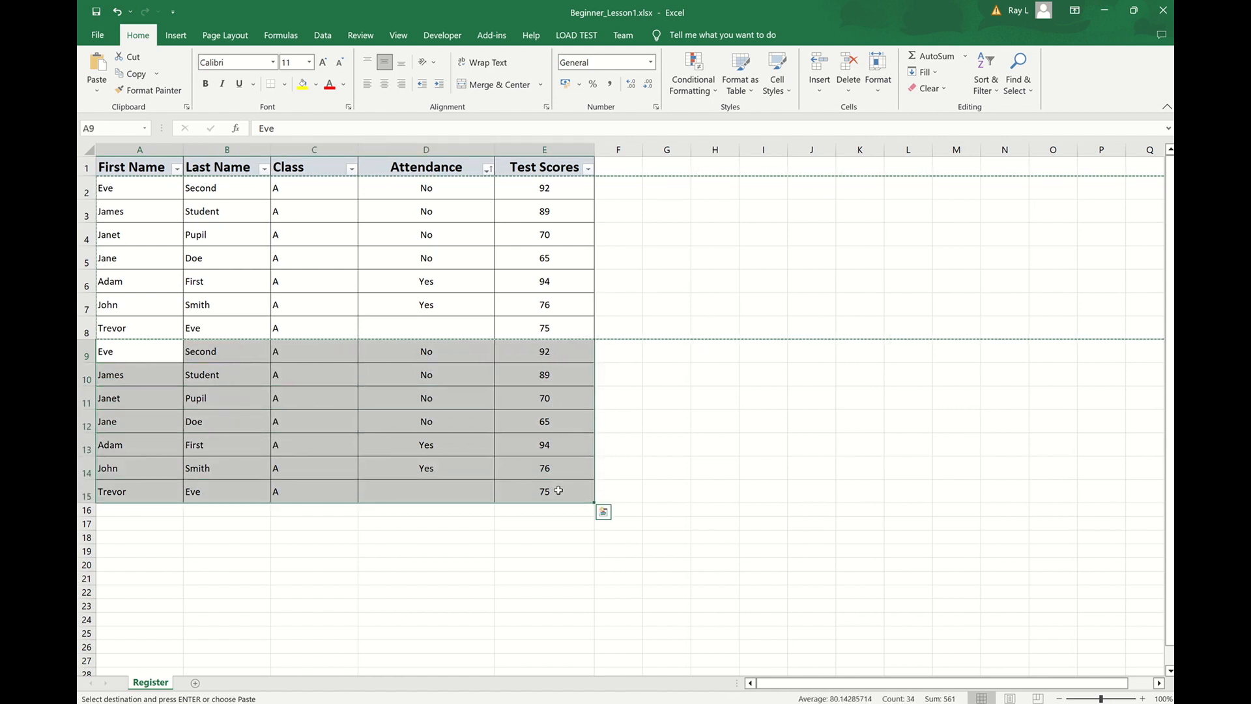
key(Delete)
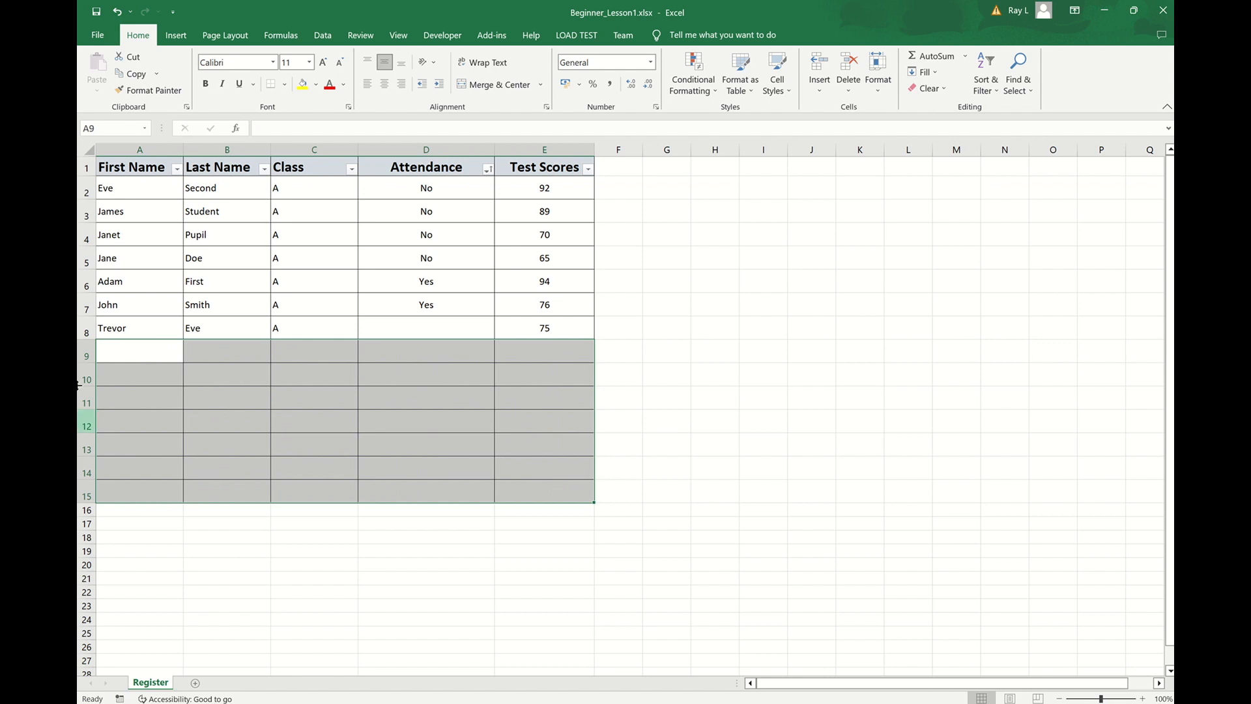
Enter the first and last names of two new students in rows 9 and 10.
click(115, 353)
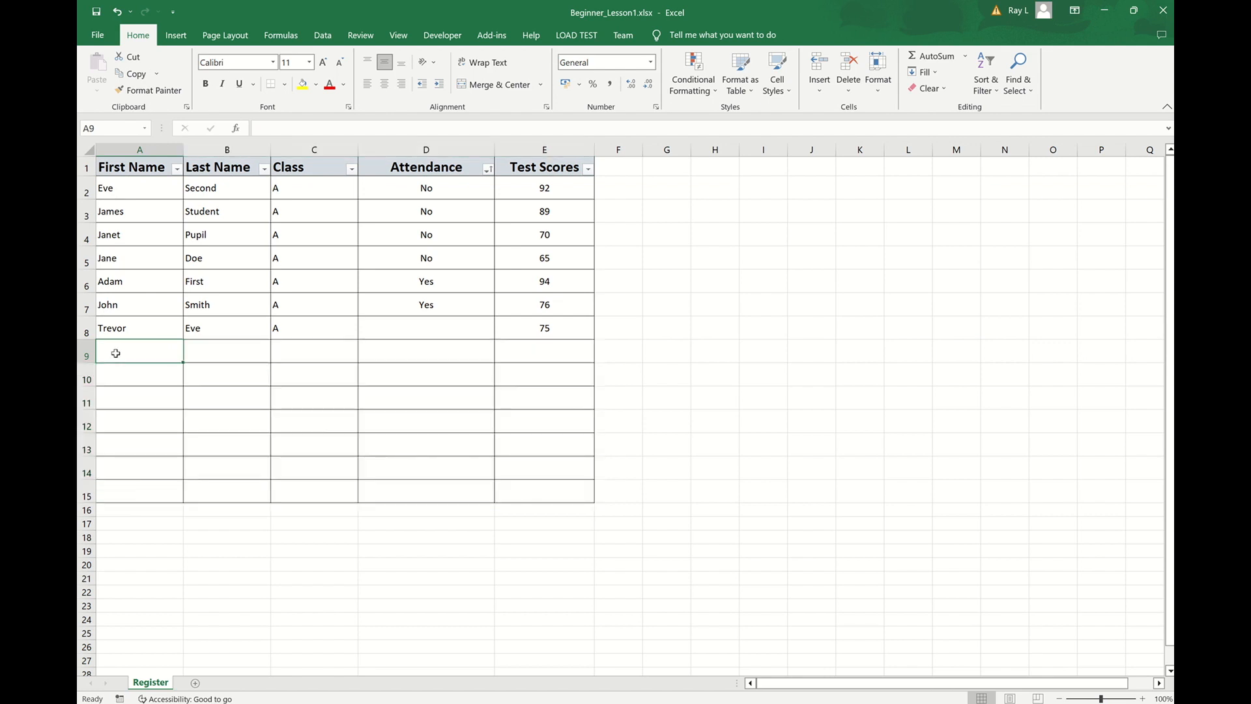
text(Johnathan)
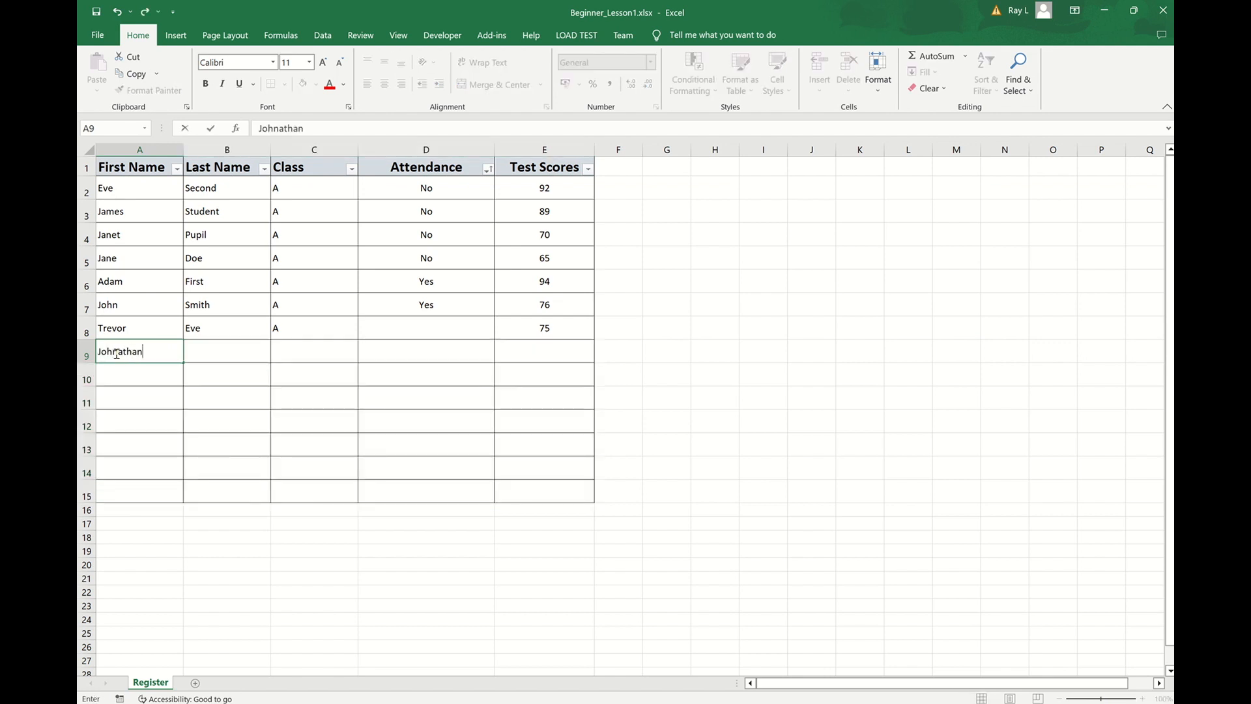
key(Tab)
text(Agnew)
click(137, 376)
text(Samantha)
key(Tab)
text(Fox)
key(Return)
Enter the first and last names of three more students in rows 11 to 13.
text(Judith)
key(Tab)
text(Pearson)
key(Return)
text(William)
key(Tab)
text(Tell)
key(Return)
text(Brenda)
key(Tab)
text(Palmer)
key(Return)
Enter the first and last names of the final two students in rows 14 and 15.
text(Caitlin)
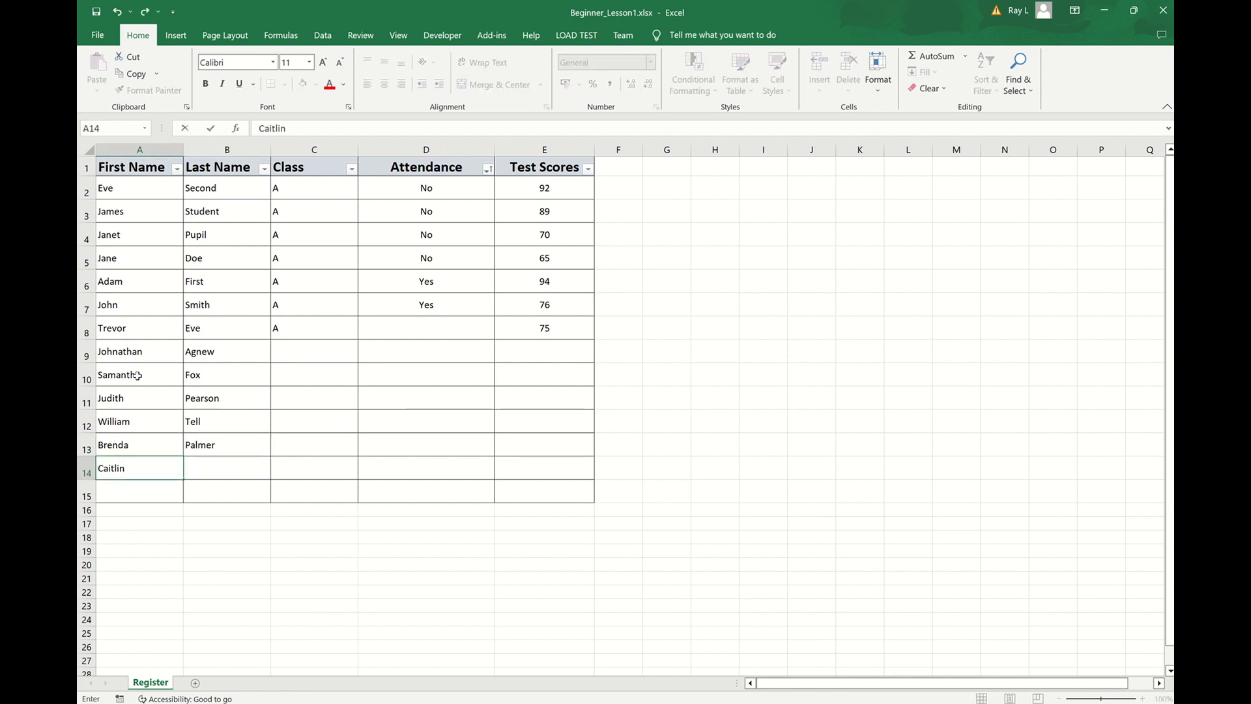
key(Tab)
text(Thew)
key(Return)
text(Michael)
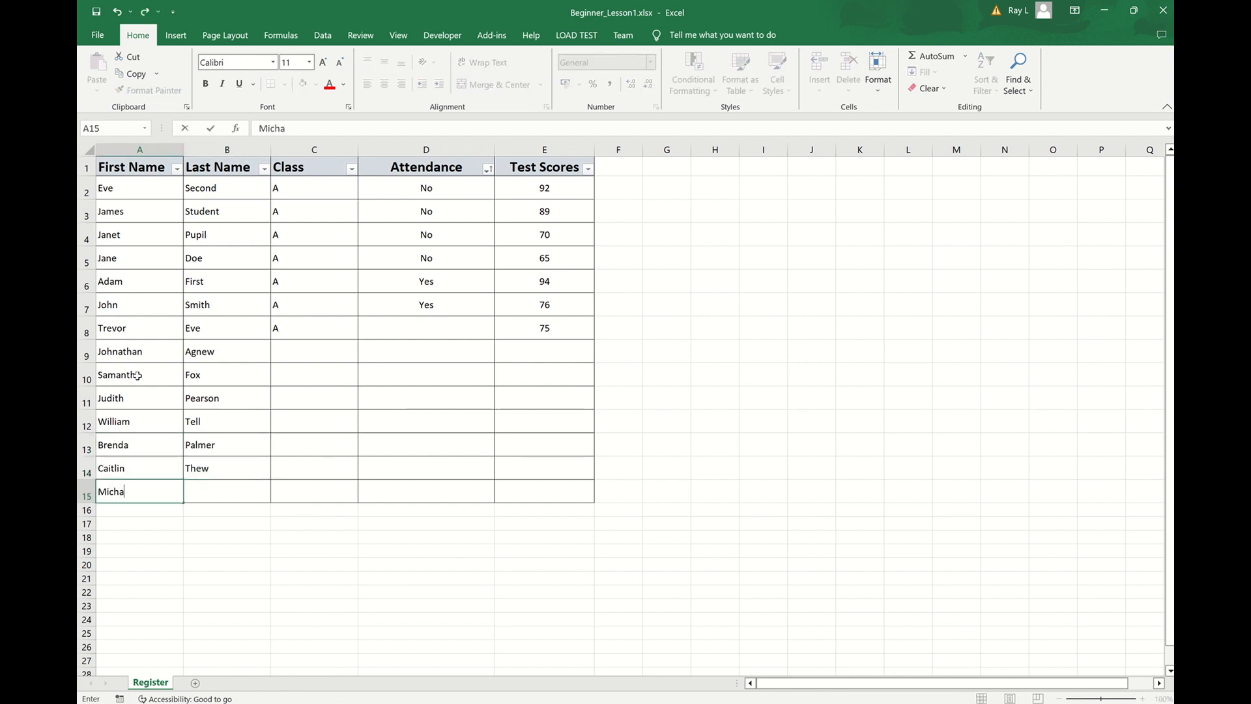
key(Tab)
text(Barber)
key(Return)
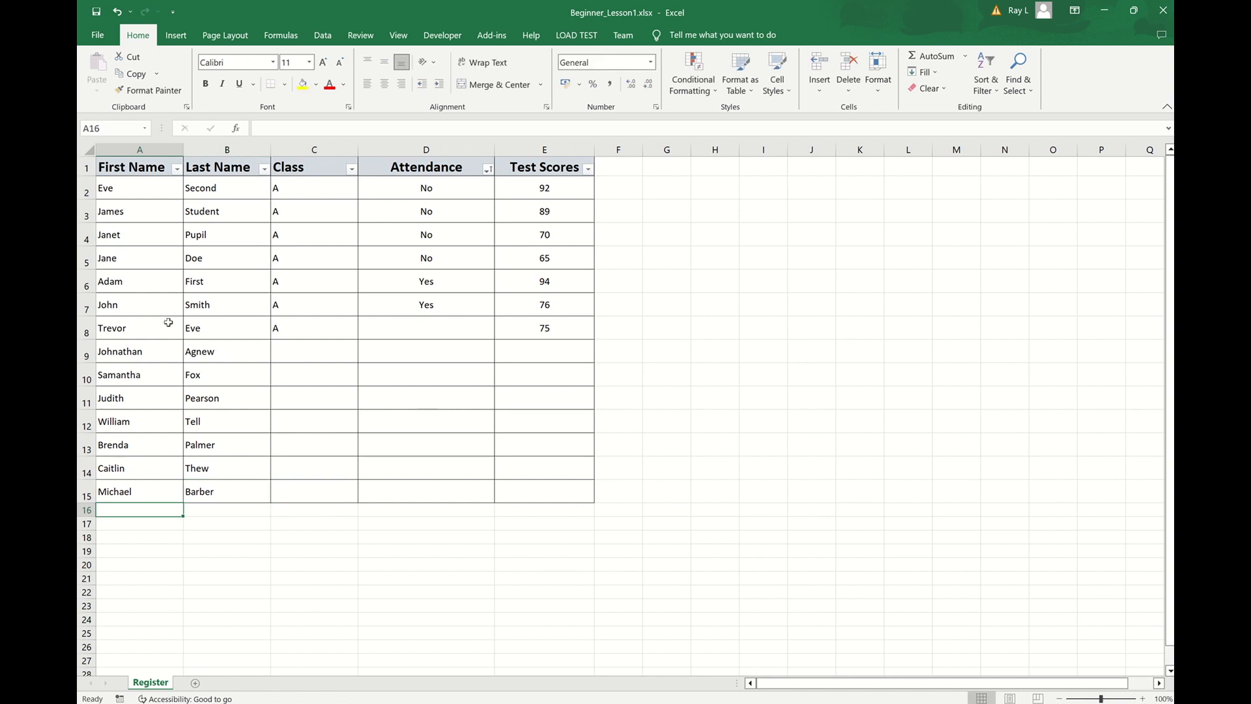
Enter class B in C9 to C15 and fill the existing Attendance values down the column to D15.
click(312, 351)
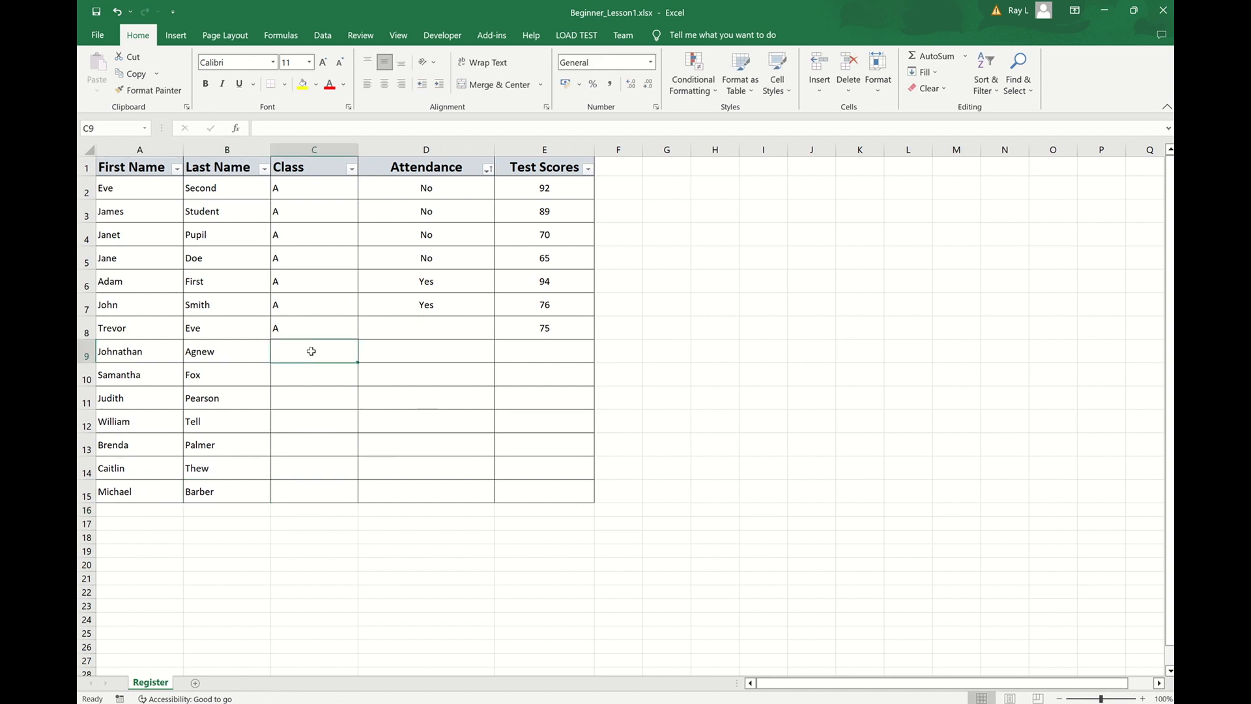
text(B B B B B B)
key(Return)
text(B)
key(Tab)
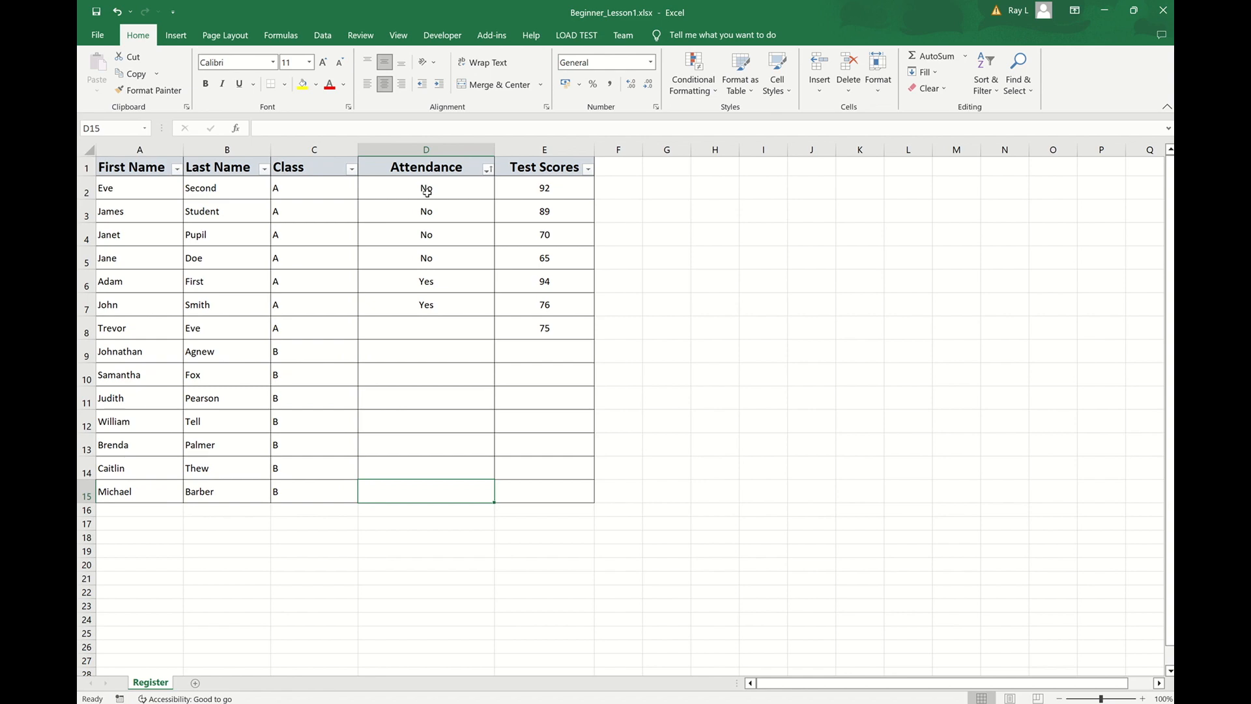
drag(427, 189, 488, 501)
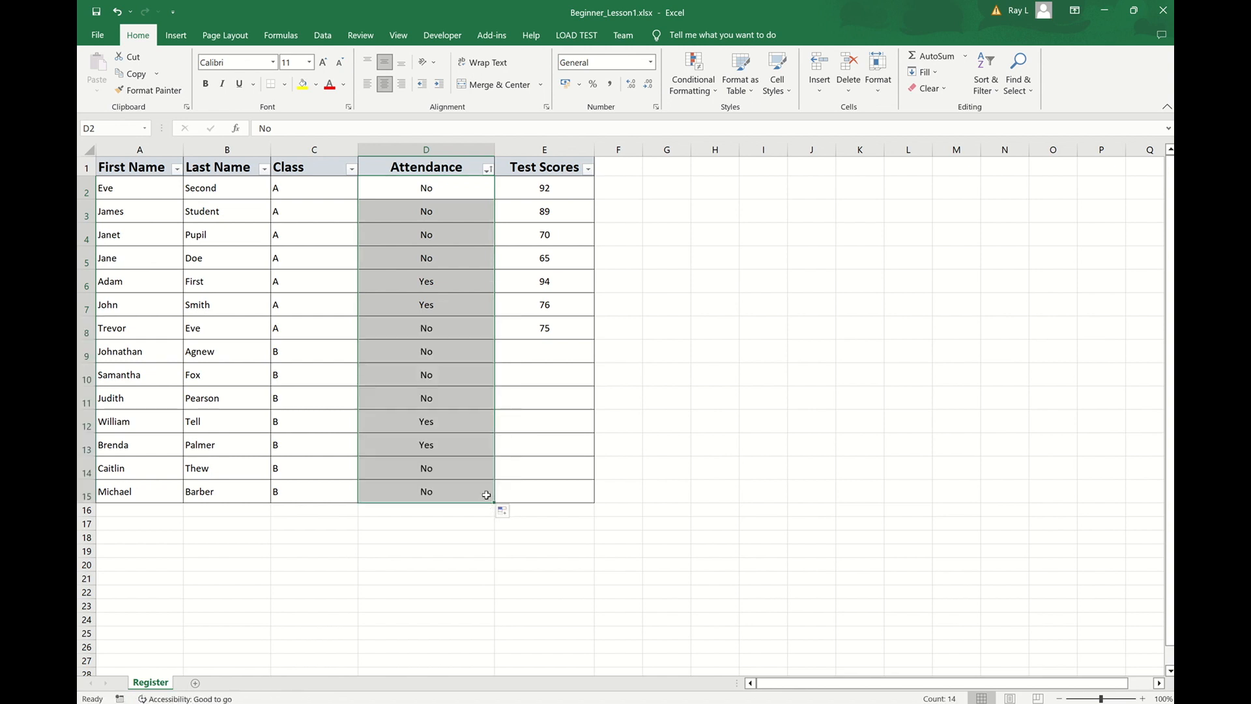
Enter =RANDBETWEEN(1,100) as the test score in E9 and fill the formula down to E15.
click(547, 350)
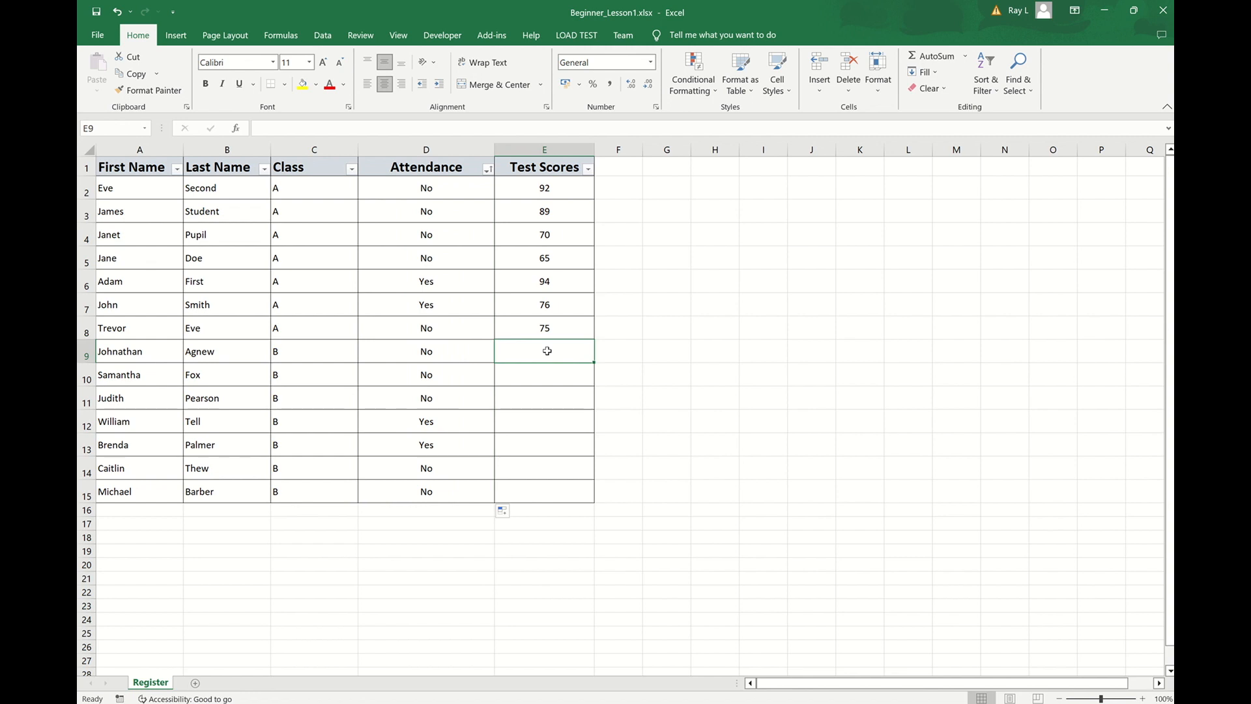
text(=RAN)
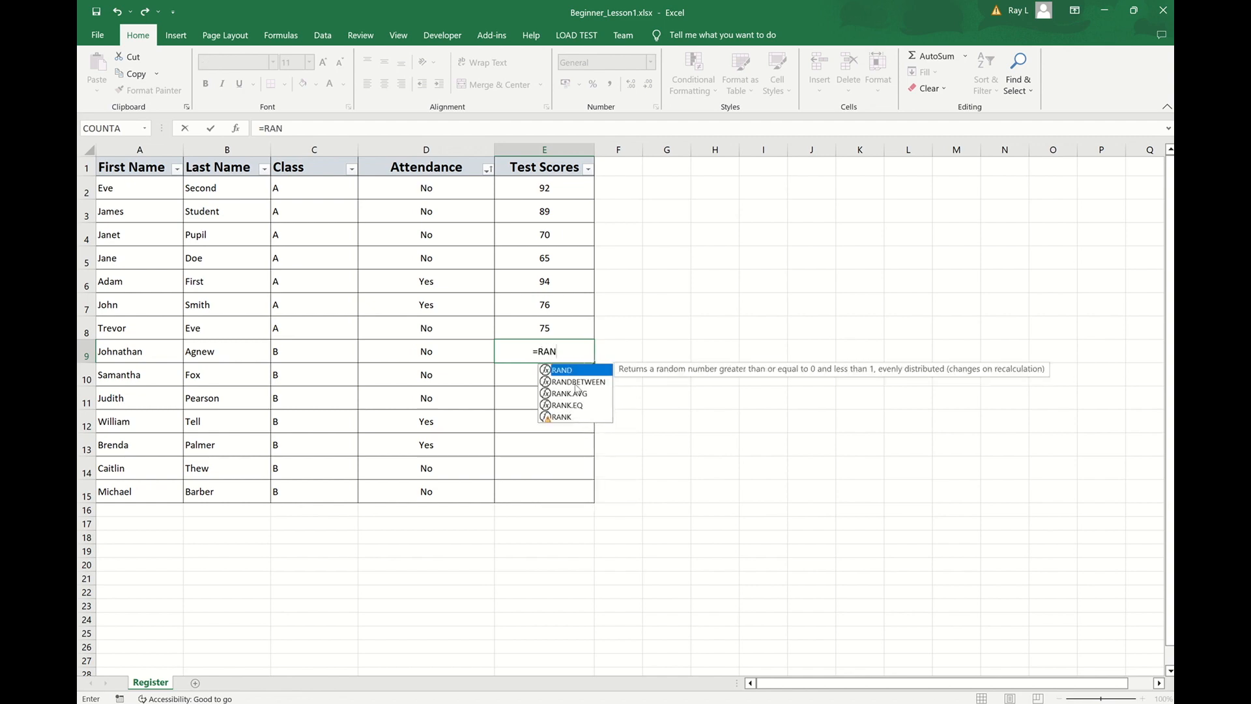
click(576, 385)
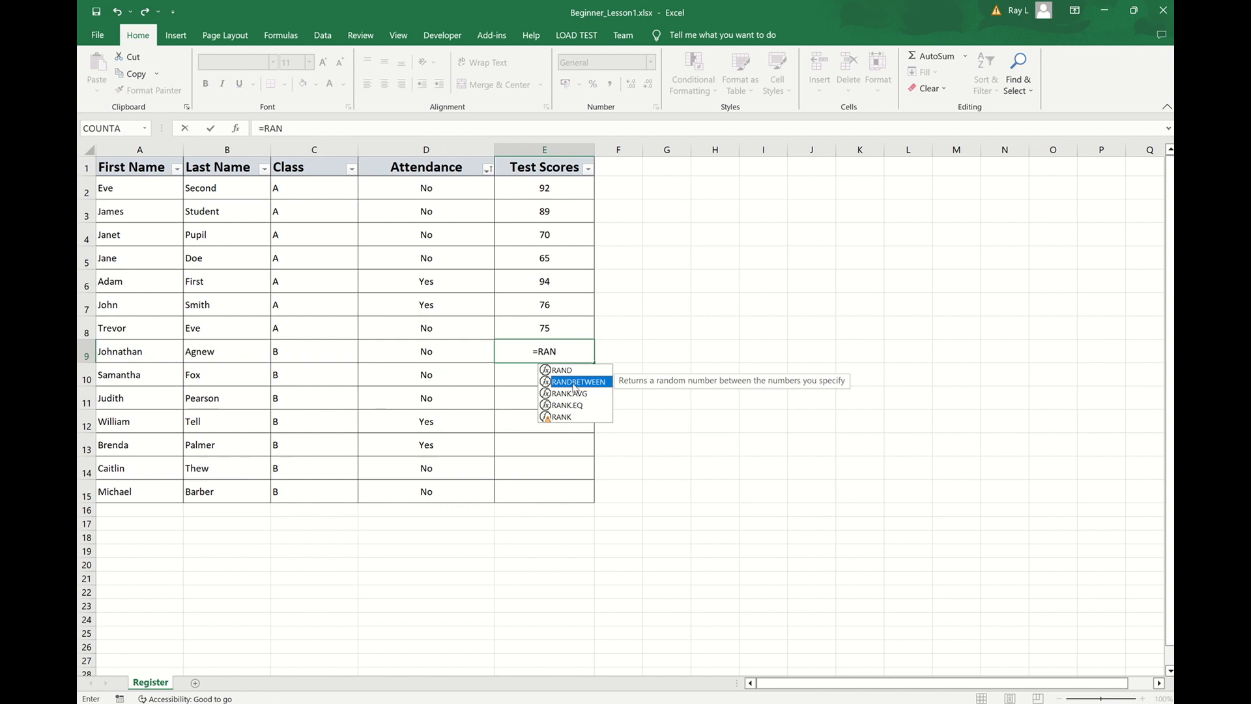
double_click(575, 386)
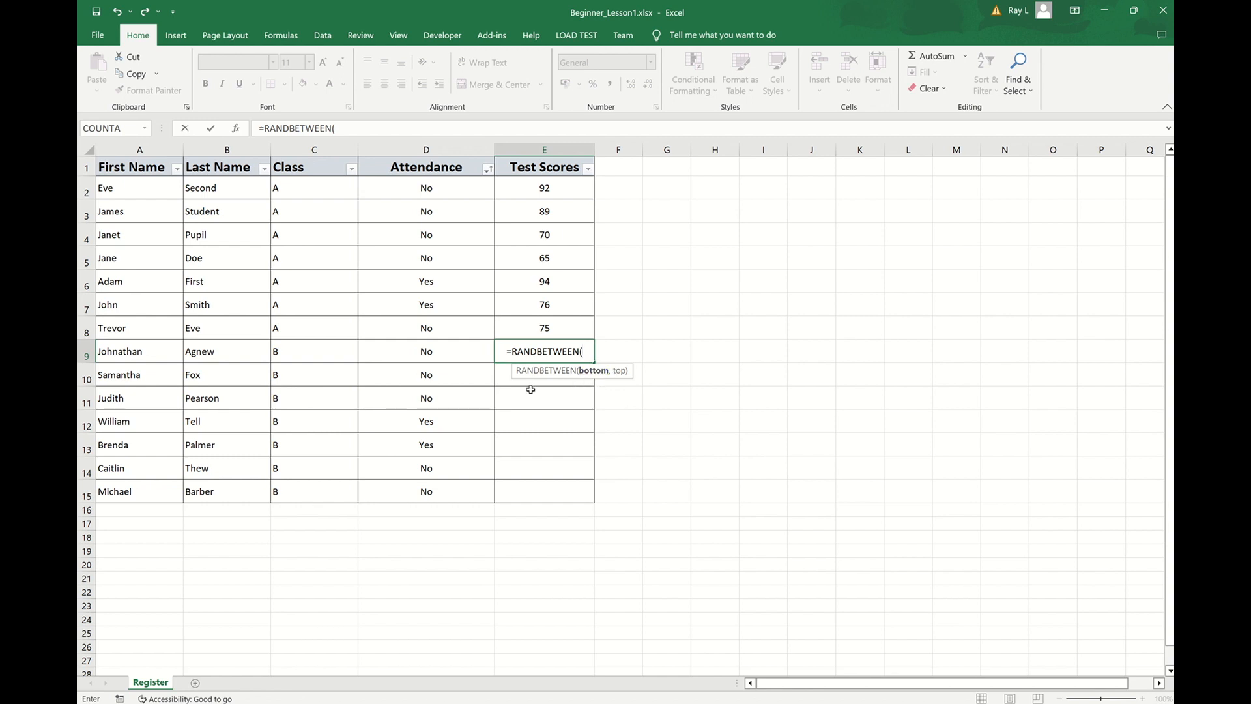
text(1,100))
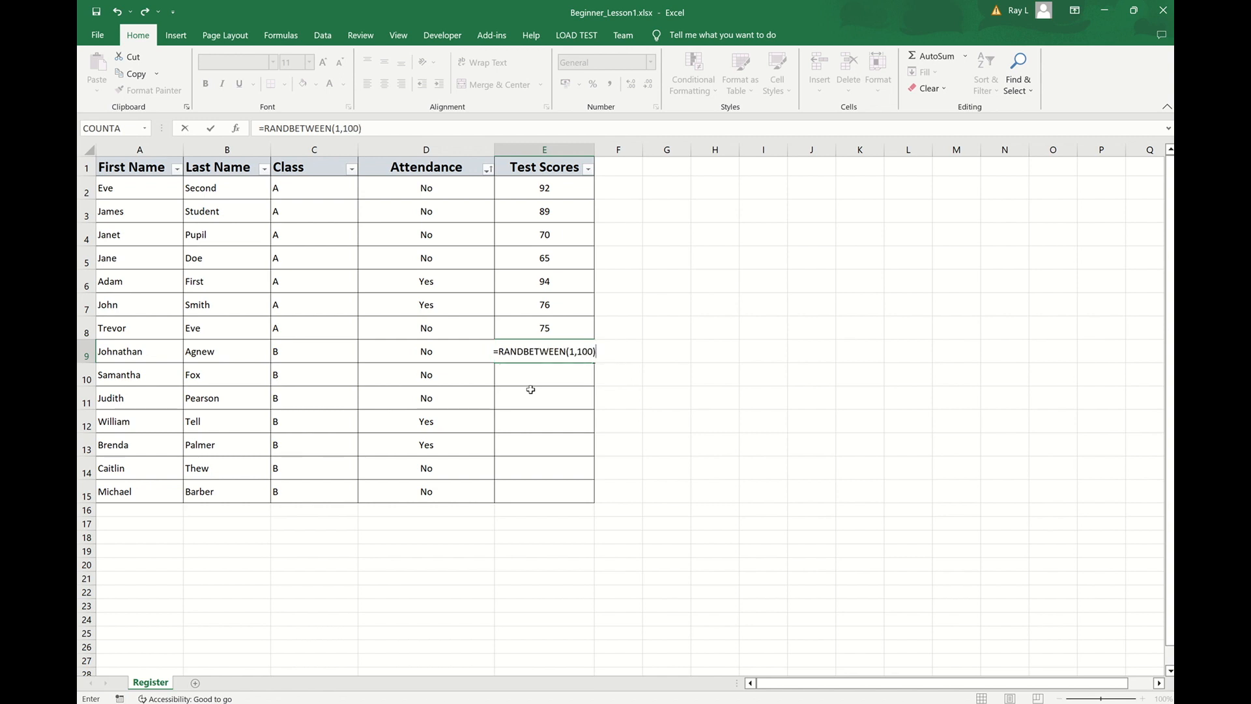
key(Return)
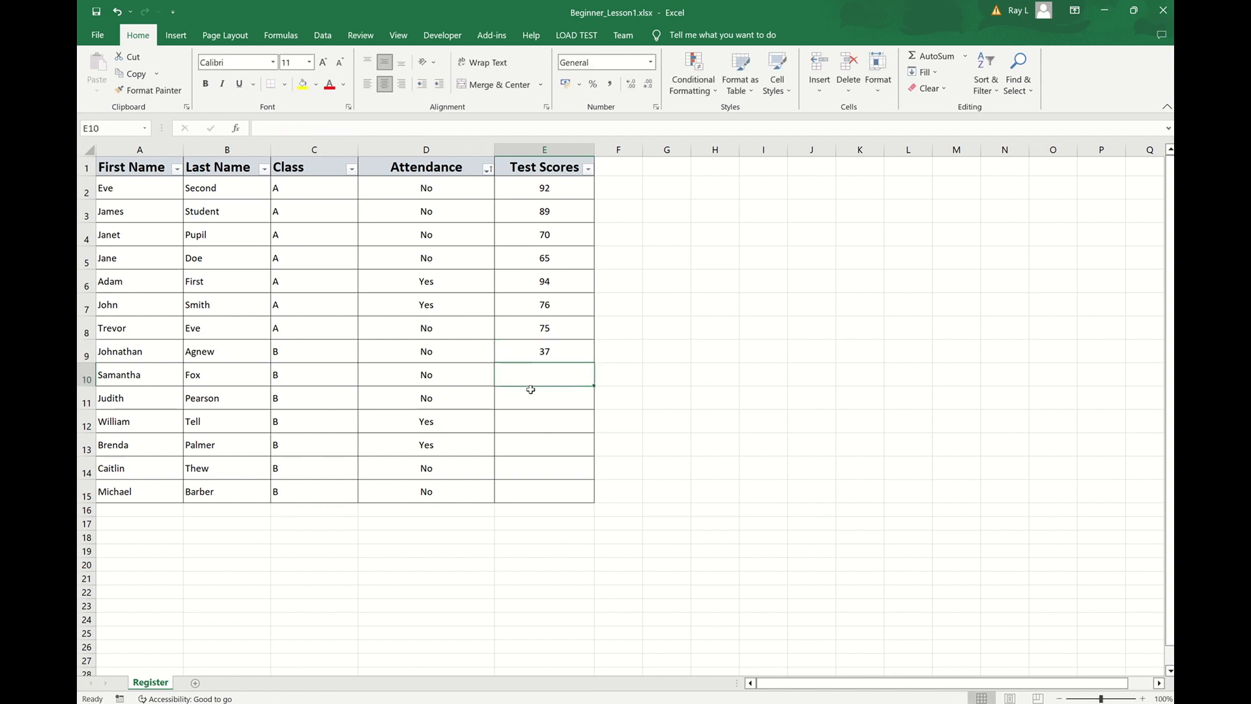
click(551, 354)
drag(594, 363, 593, 503)
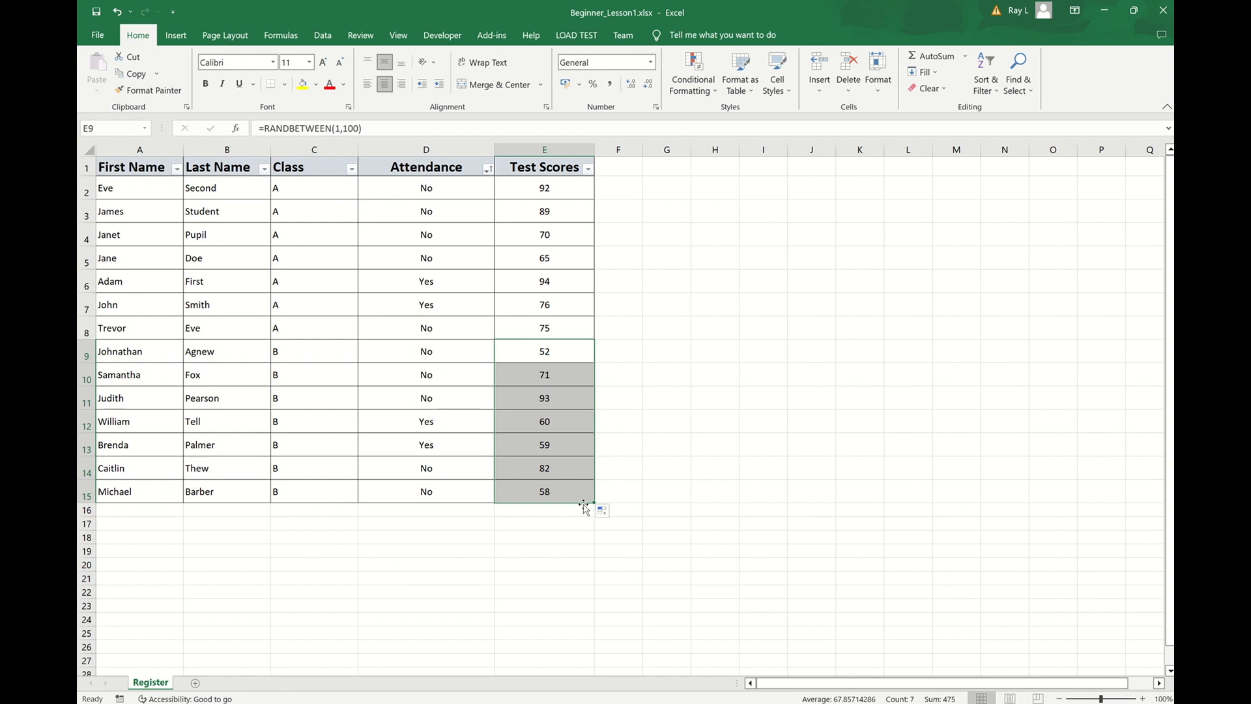
Enter TYPE SOMETHING in E17 to trigger a recalculation of the random scores, and clear the cell again.
click(558, 525)
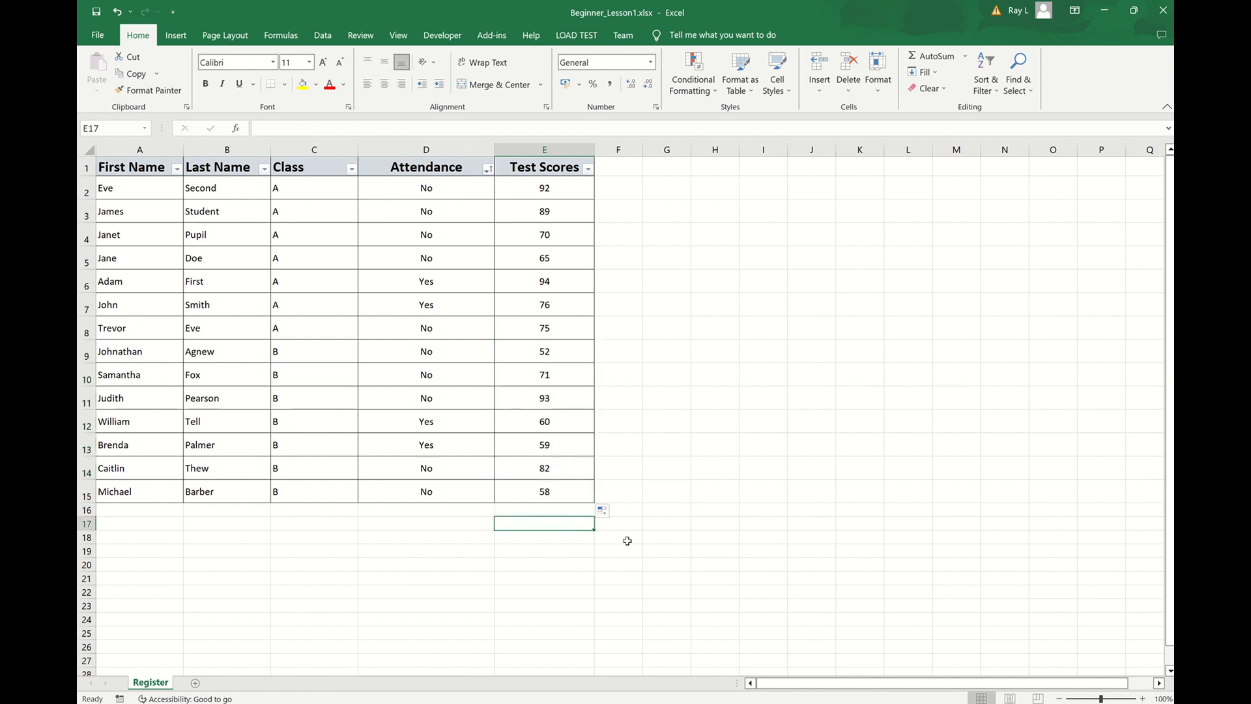
text(TYPE)
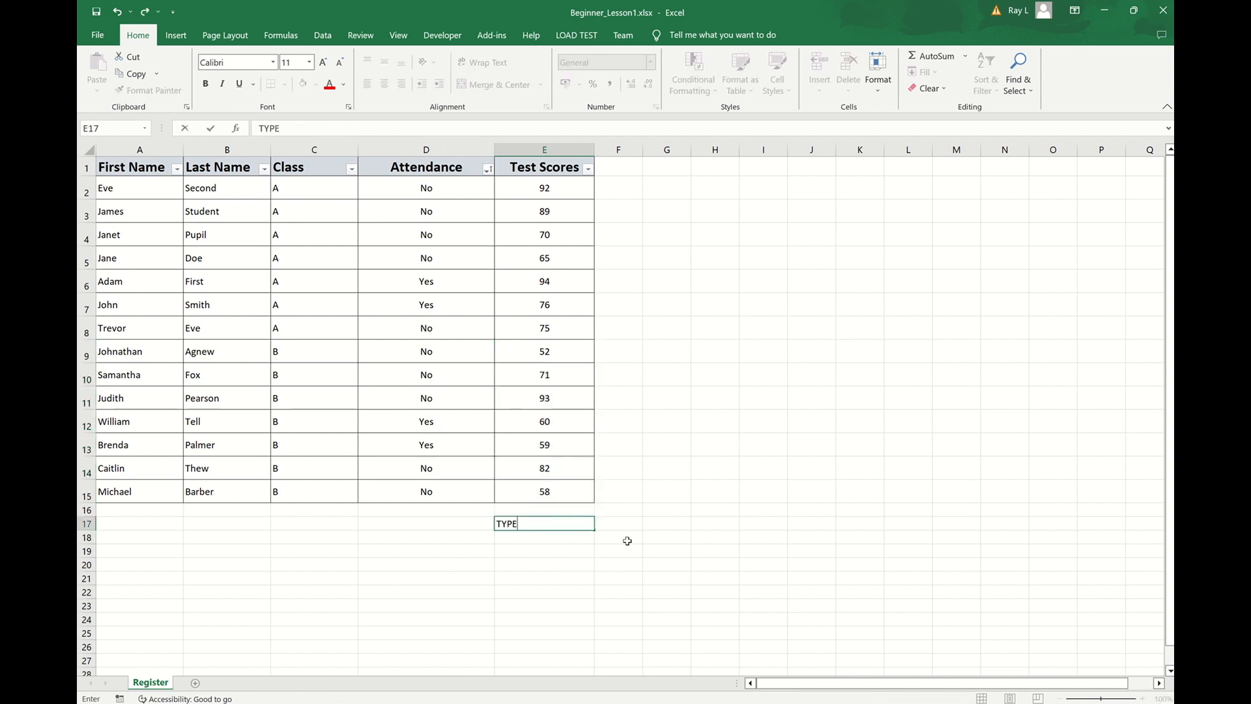
text( SOMETHING)
key(Return)
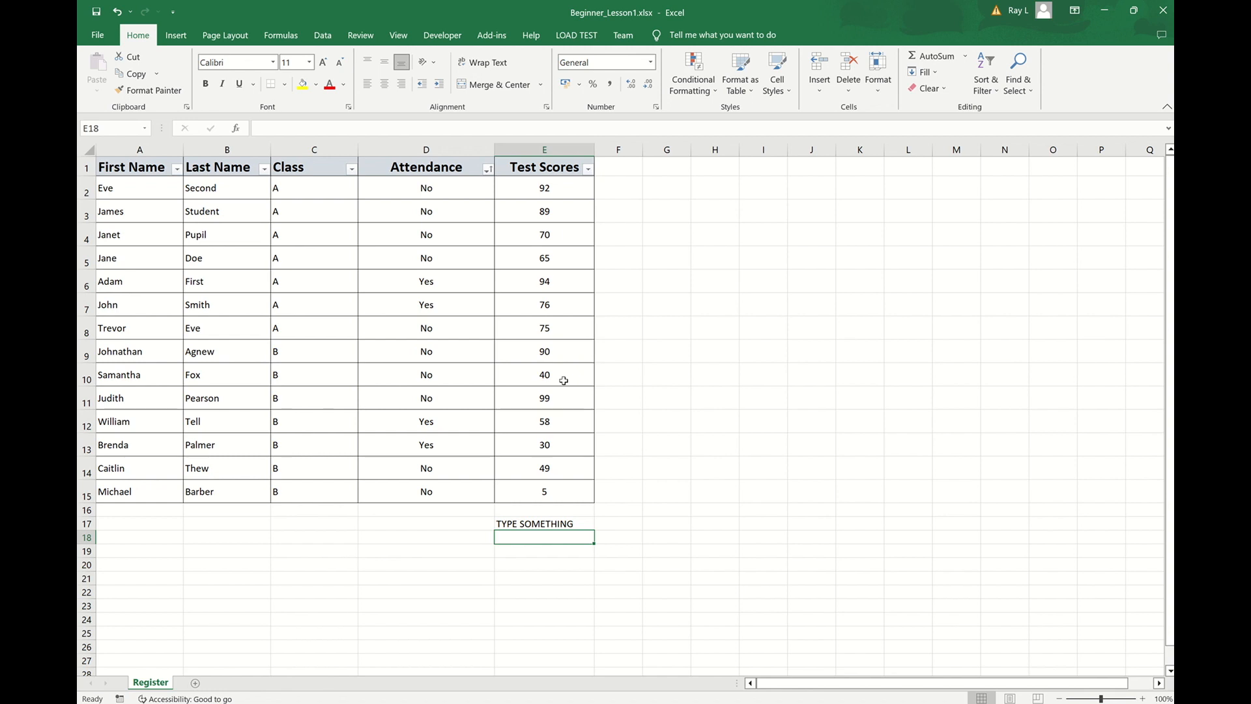
key(Delete)
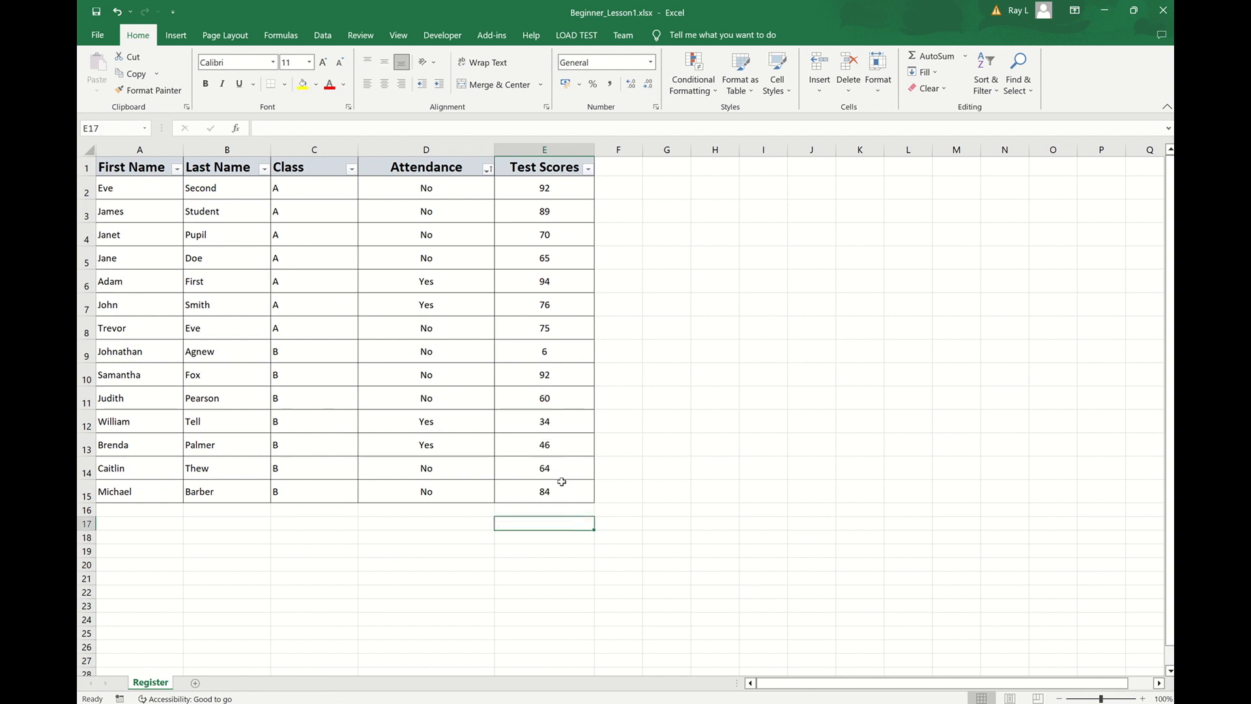
Copy the test scores in E2 to E15 and paste them over the same cells as values only.
click(550, 373)
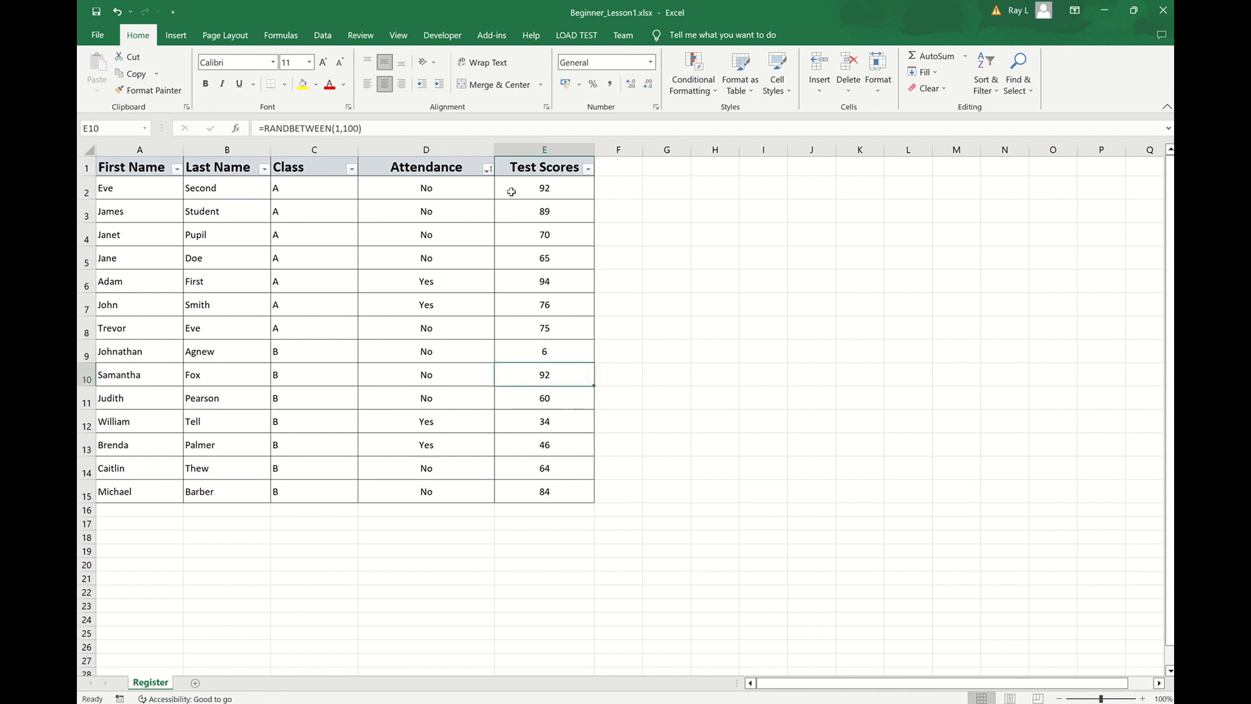
drag(543, 187, 538, 490)
right_click(528, 492)
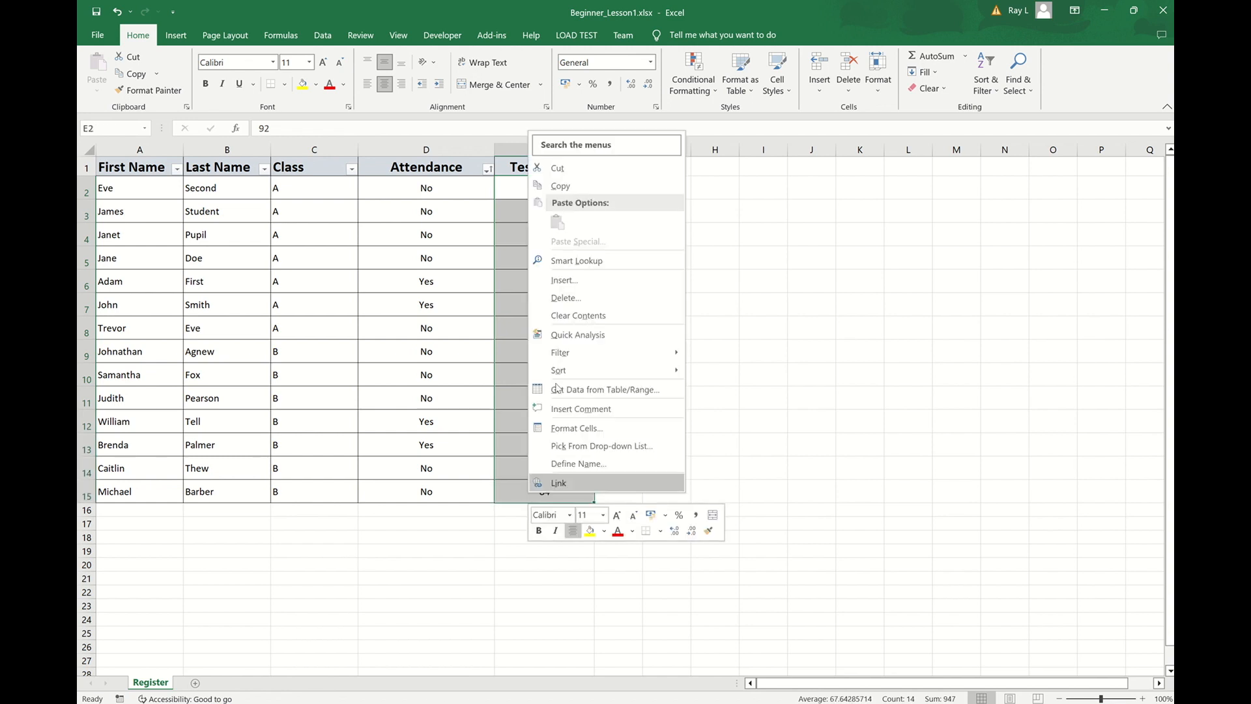
click(559, 185)
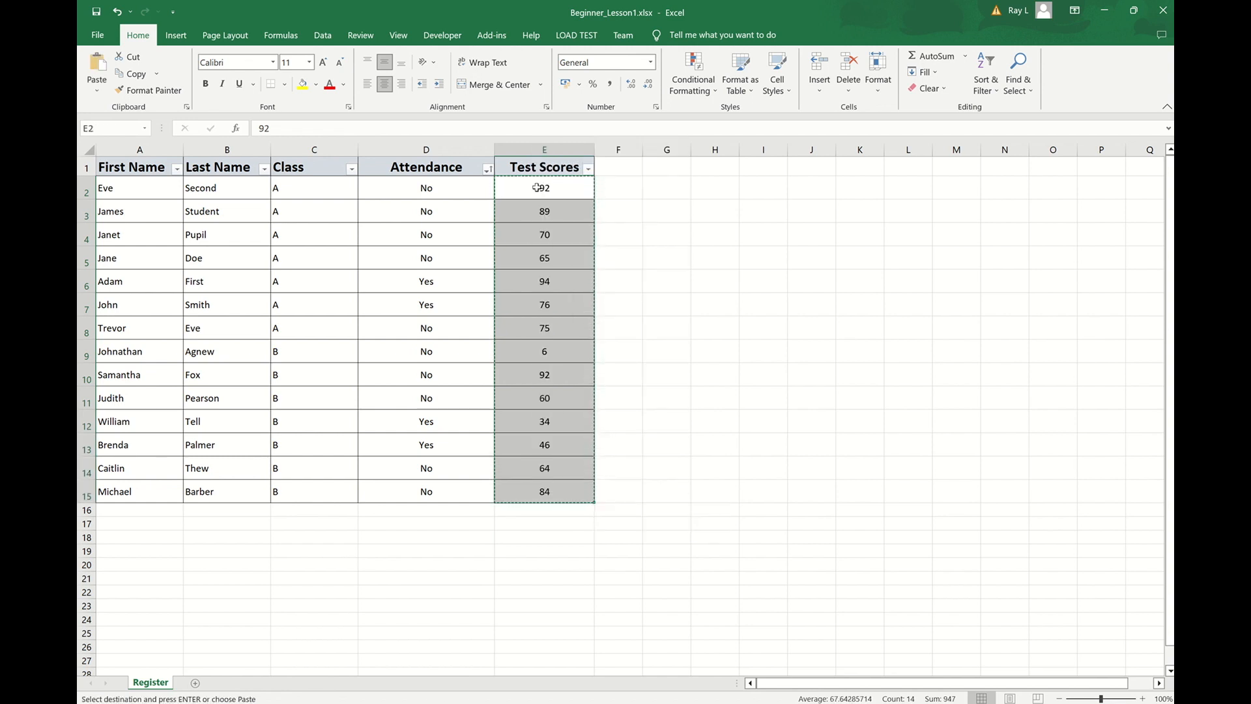
right_click(538, 190)
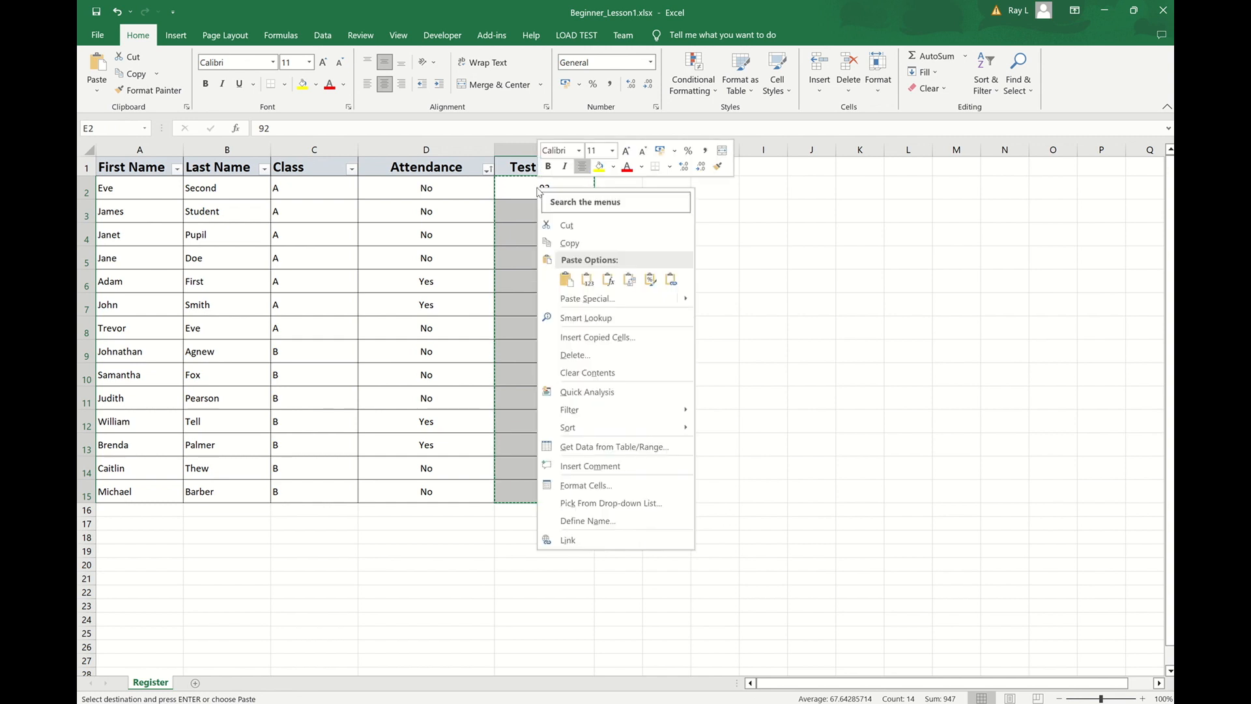
click(564, 282)
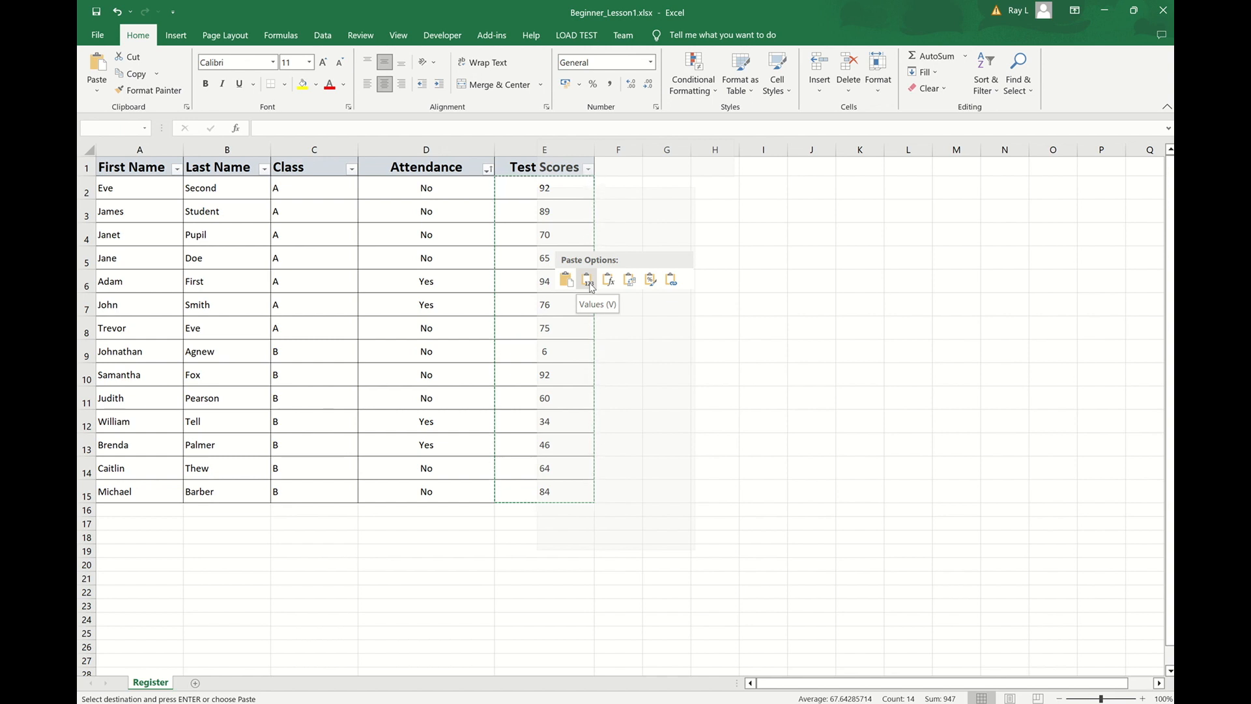
click(588, 281)
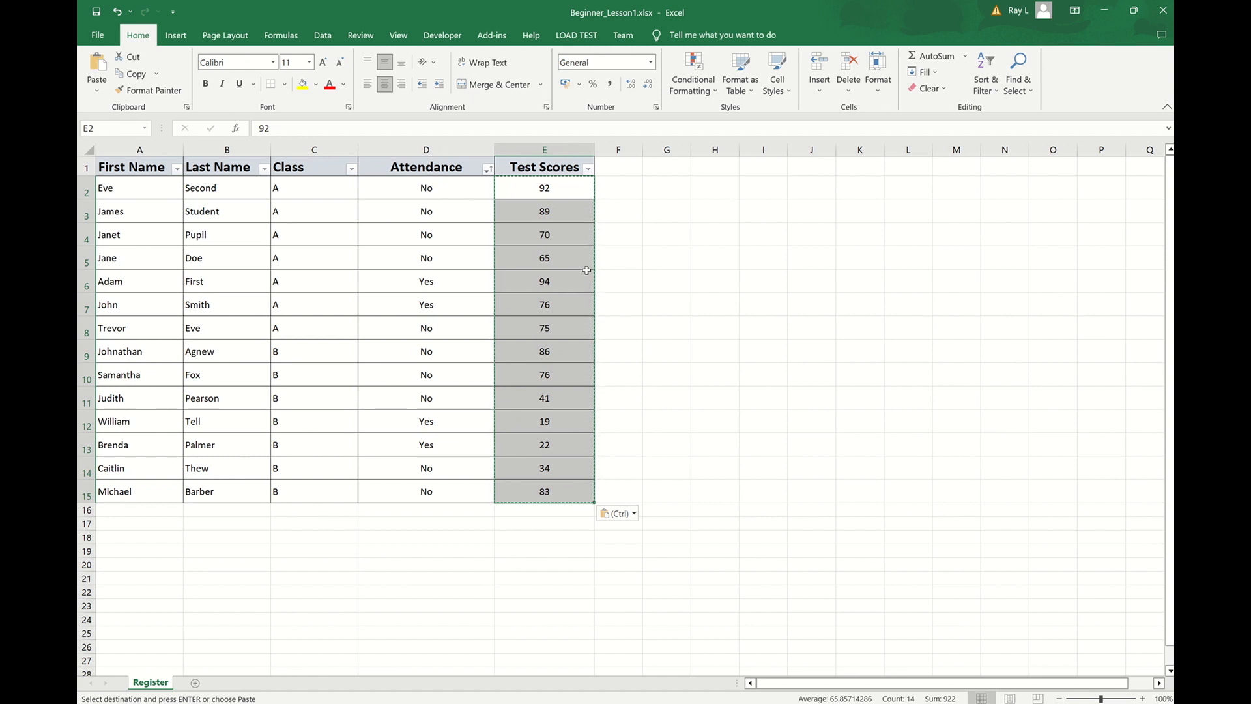
Inspect the cell contents of the class B test scores from E9 down to E15.
click(559, 349)
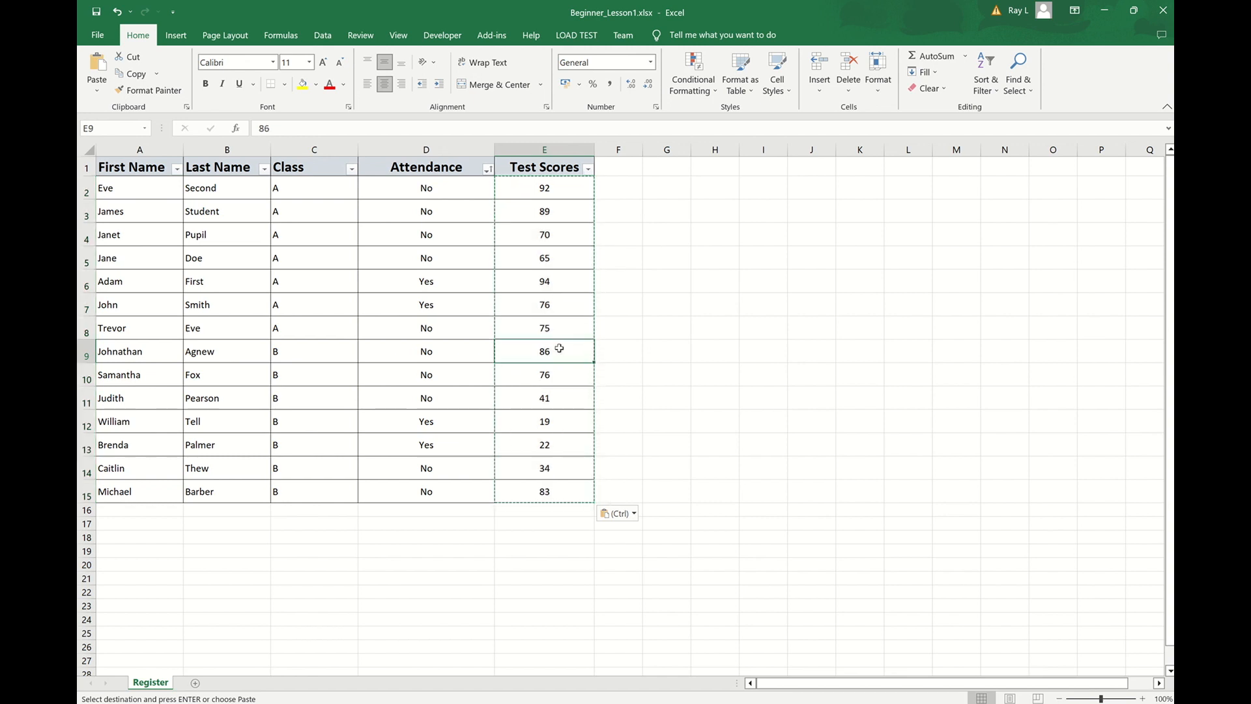
key(Down)
key(Down)
key(Down)
key(Down)
key(Down)
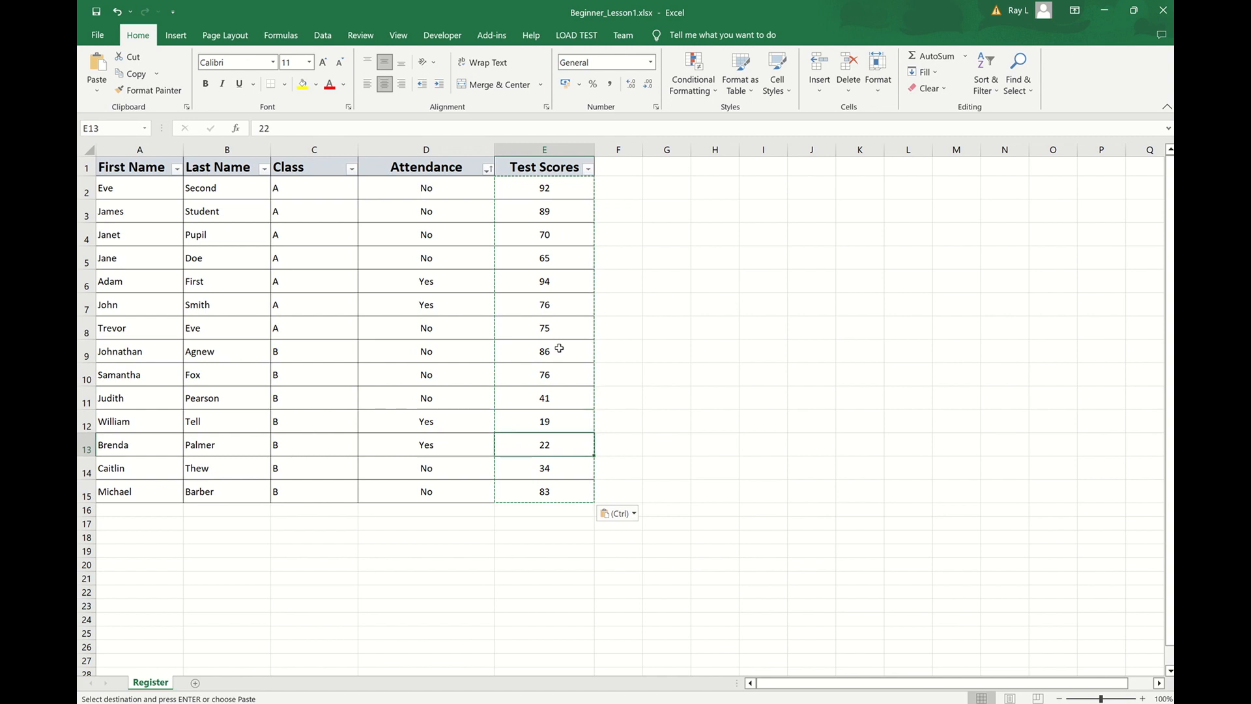
key(Down)
Test whether the scores still recalculate by entering TYRUGYTRU in E17, and delete that text again.
key(Down)
key(Down)
text(TYRUGYTRU)
key(Return)
key(Up)
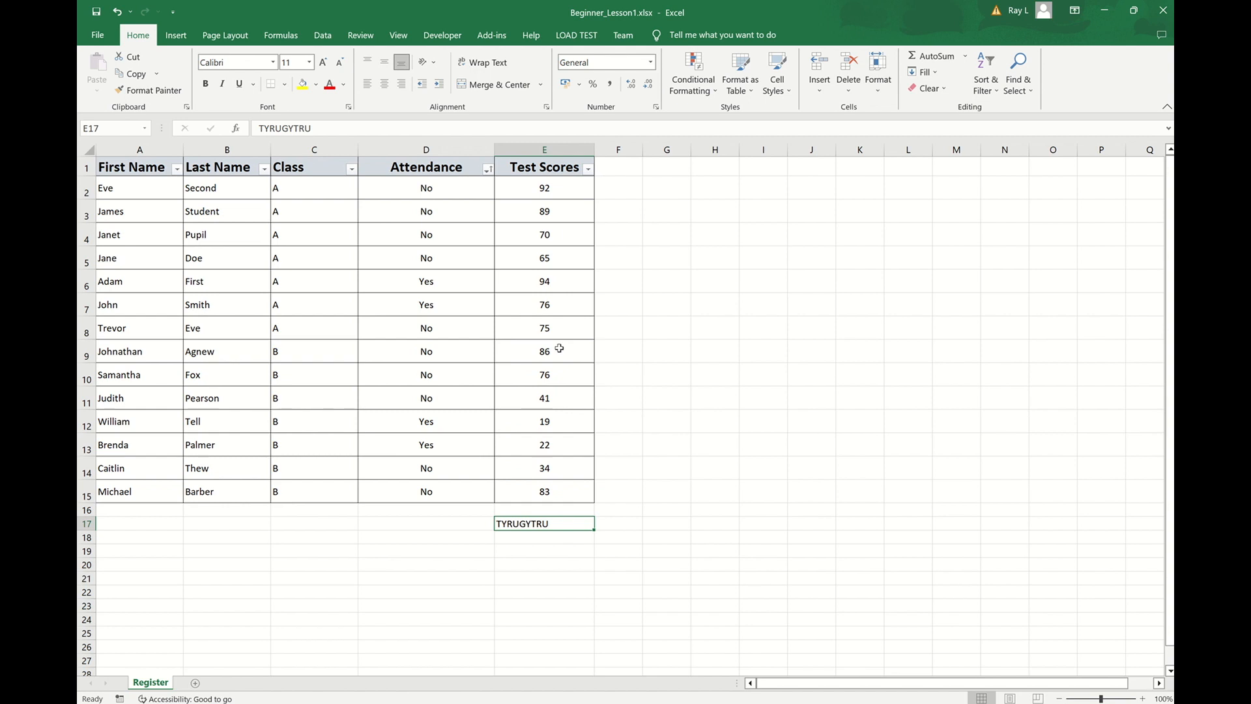
key(Delete)
Enter the label Class A Total Score in G2.
click(666, 188)
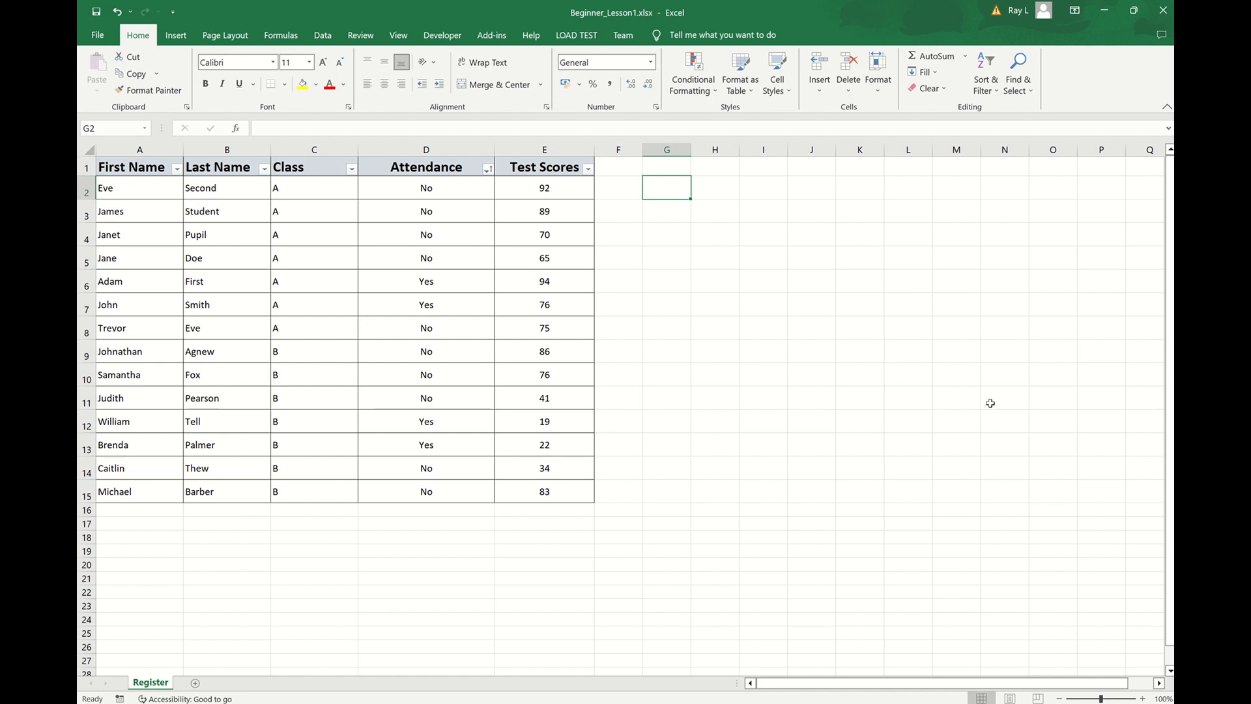
click(990, 403)
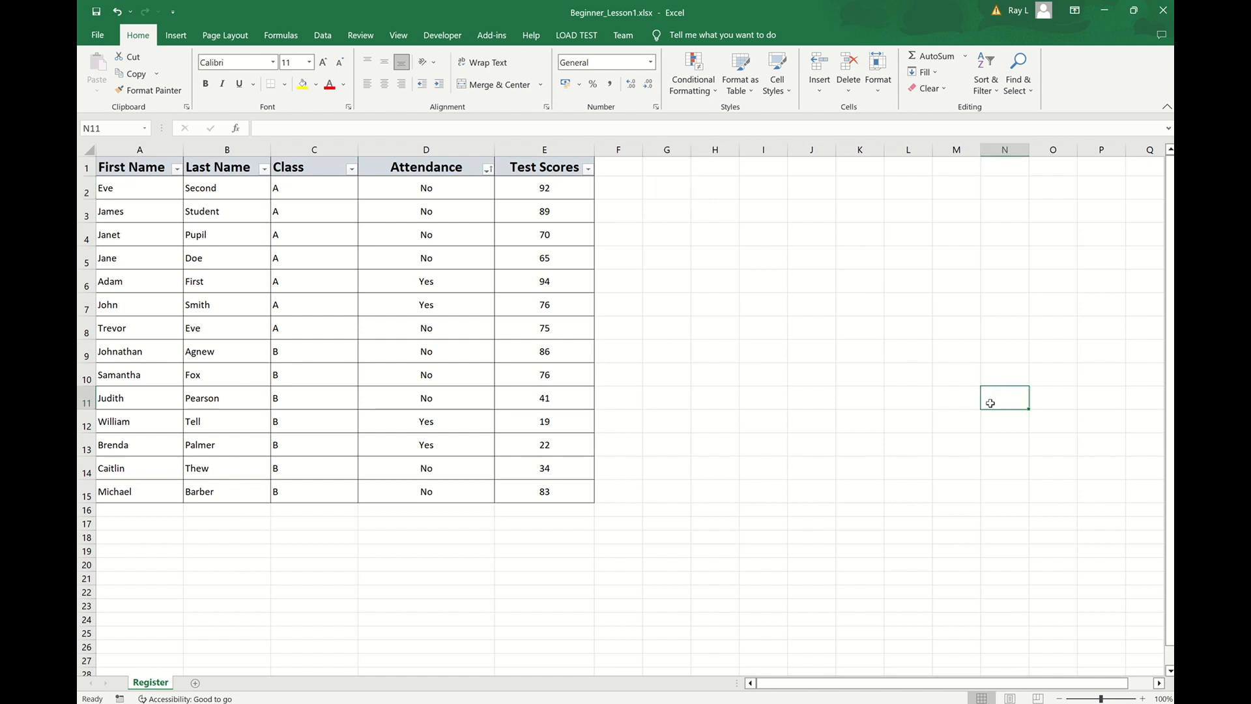
click(666, 191)
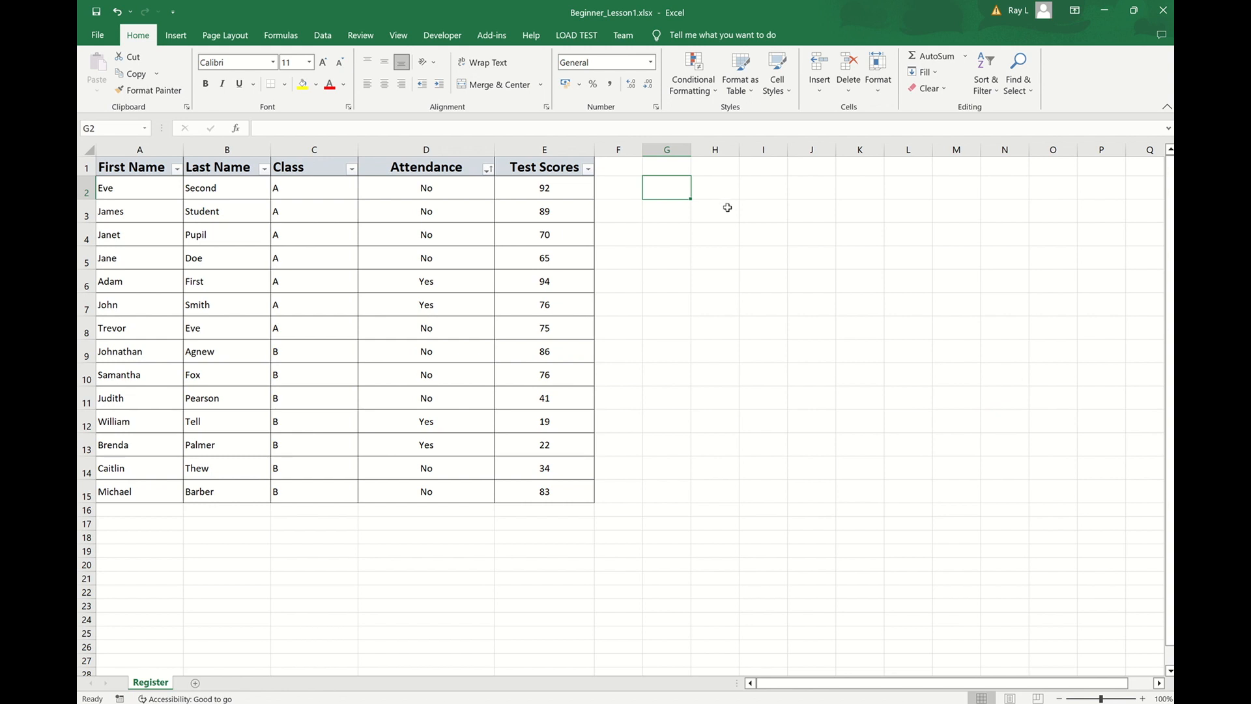
text(Class )
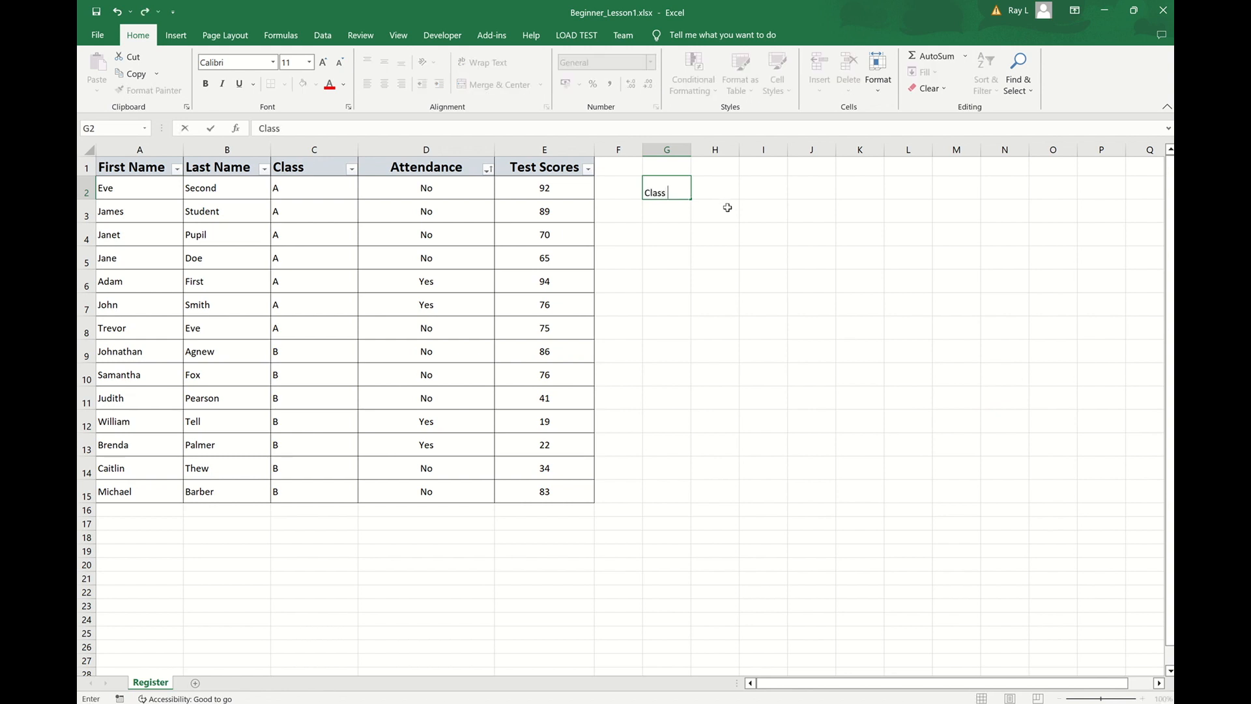
text(A Total Score)
key(Return)
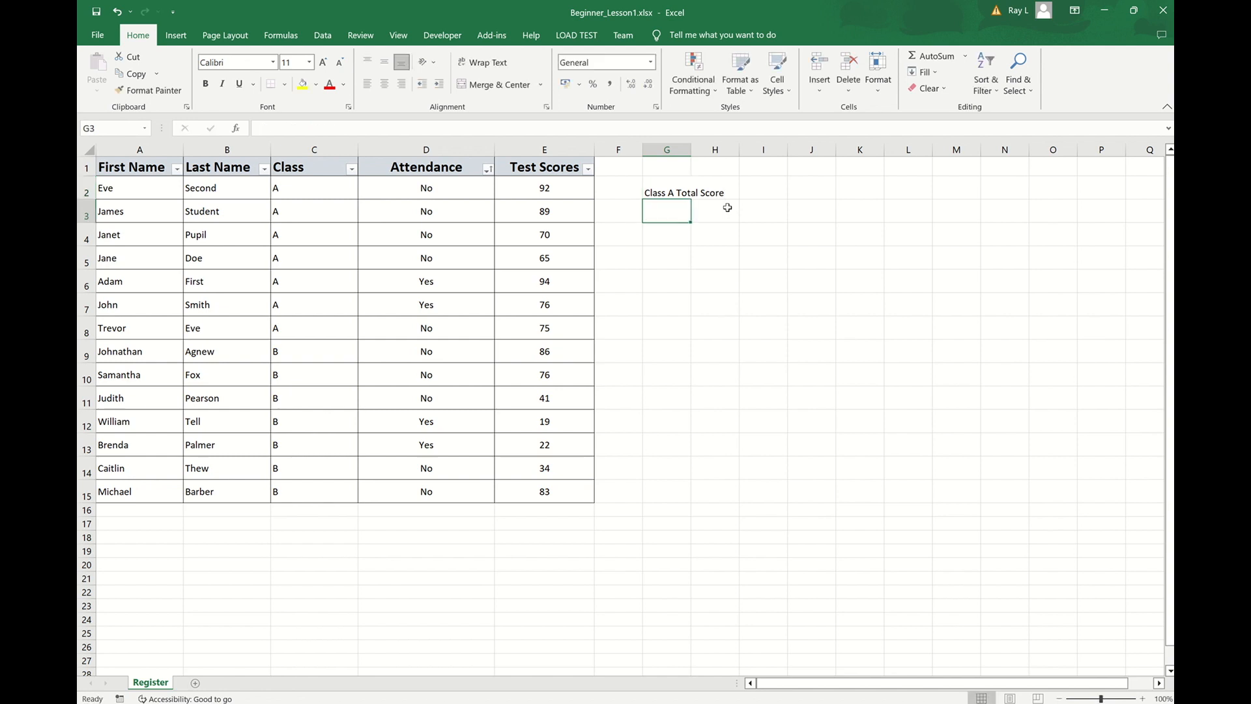
Enter the label Class B Total Score in G3 and fit column G's width to its text.
text(Close)
key(BackSpace)
key(BackSpace)
key(BackSpace)
key(BackSpace)
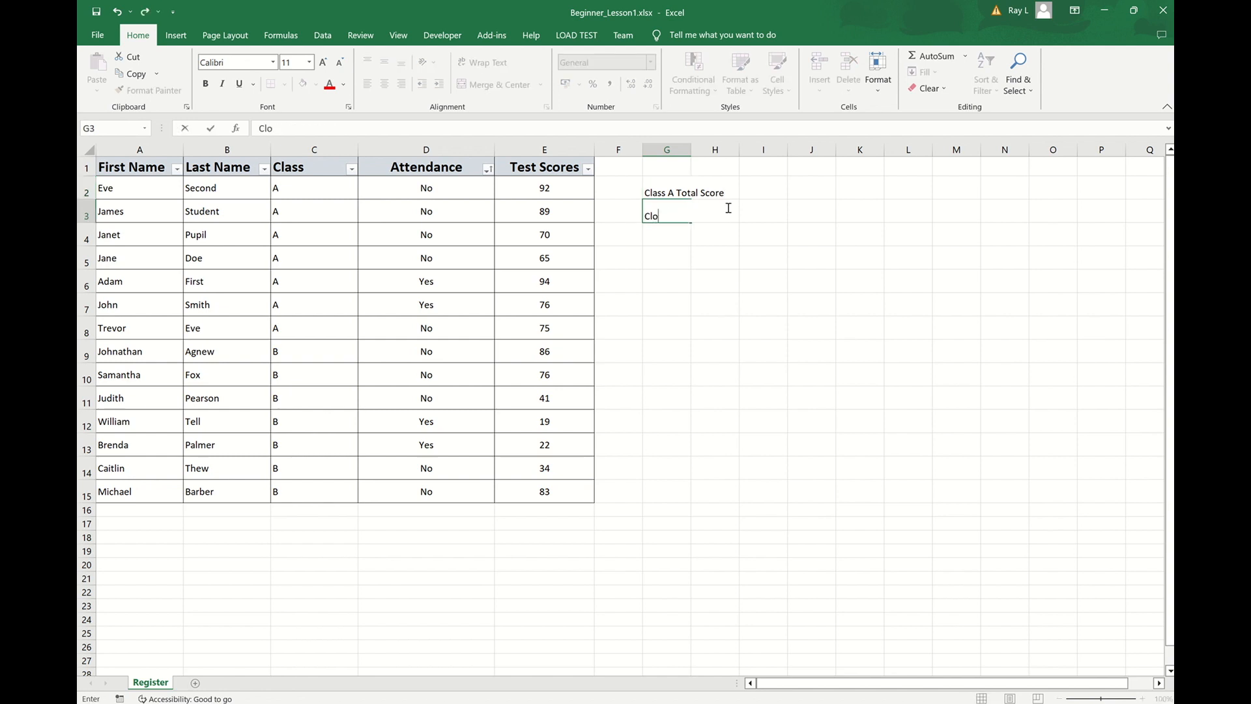
text(ass B Total Score)
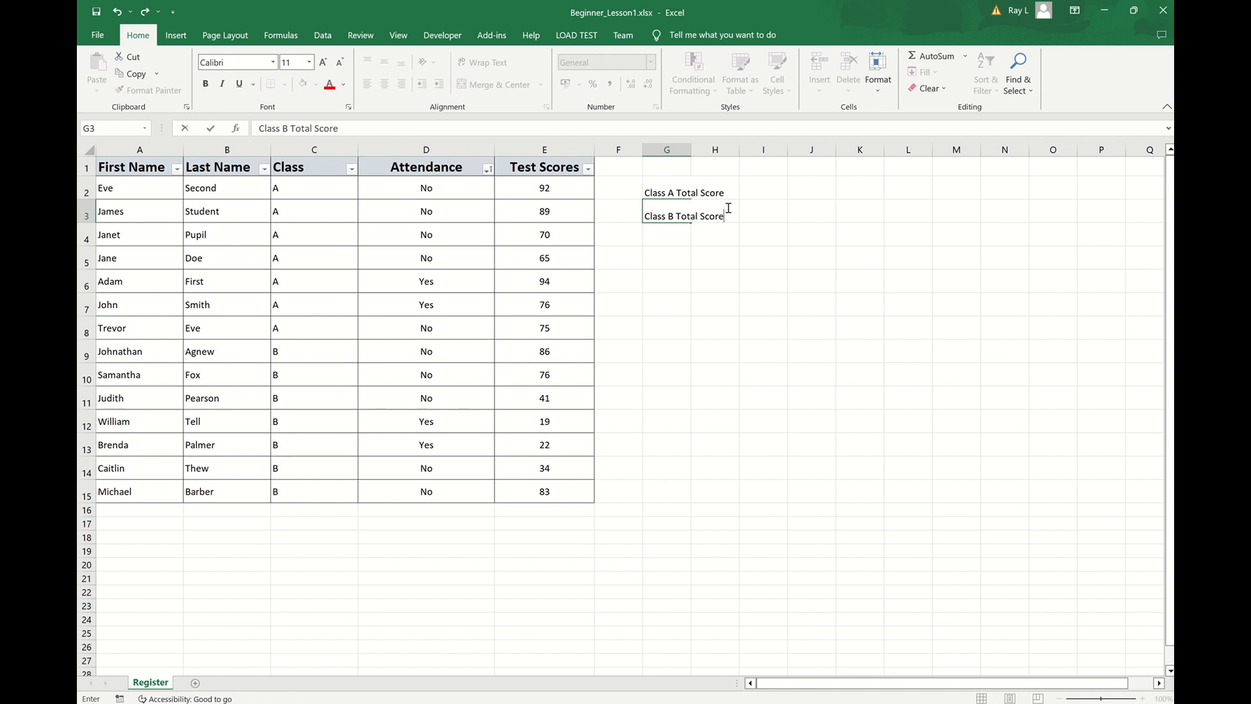
key(Return)
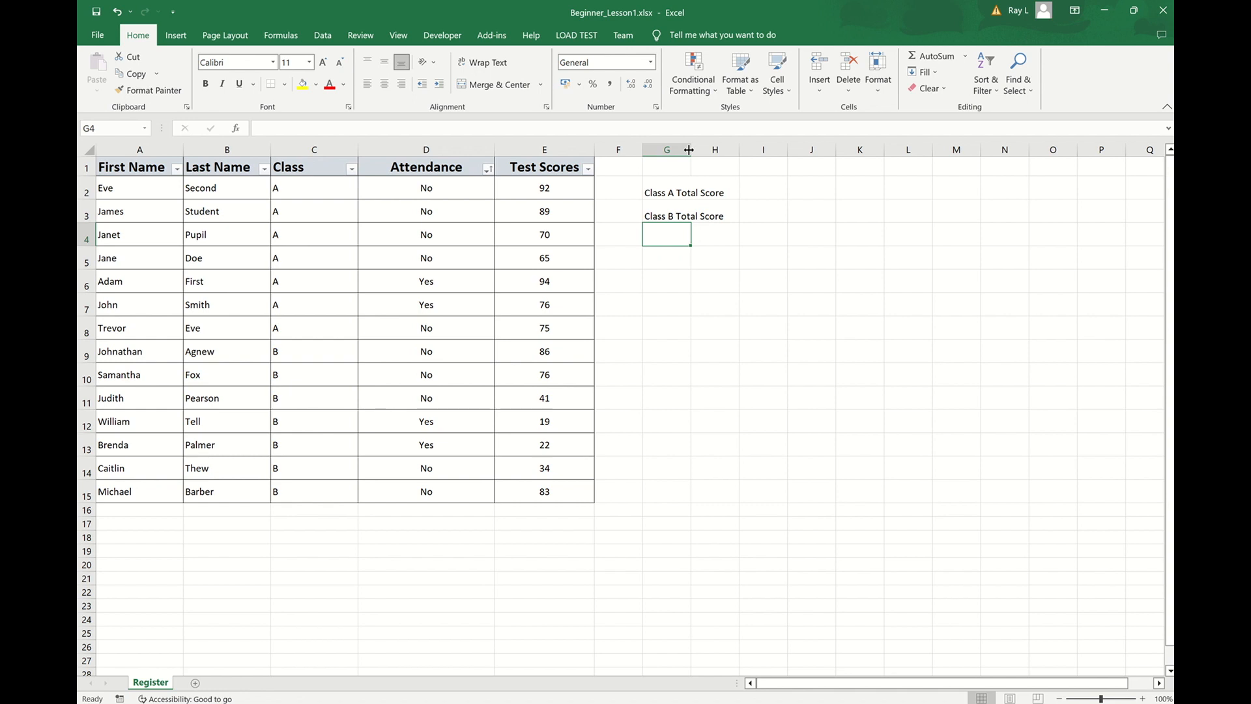
double_click(690, 150)
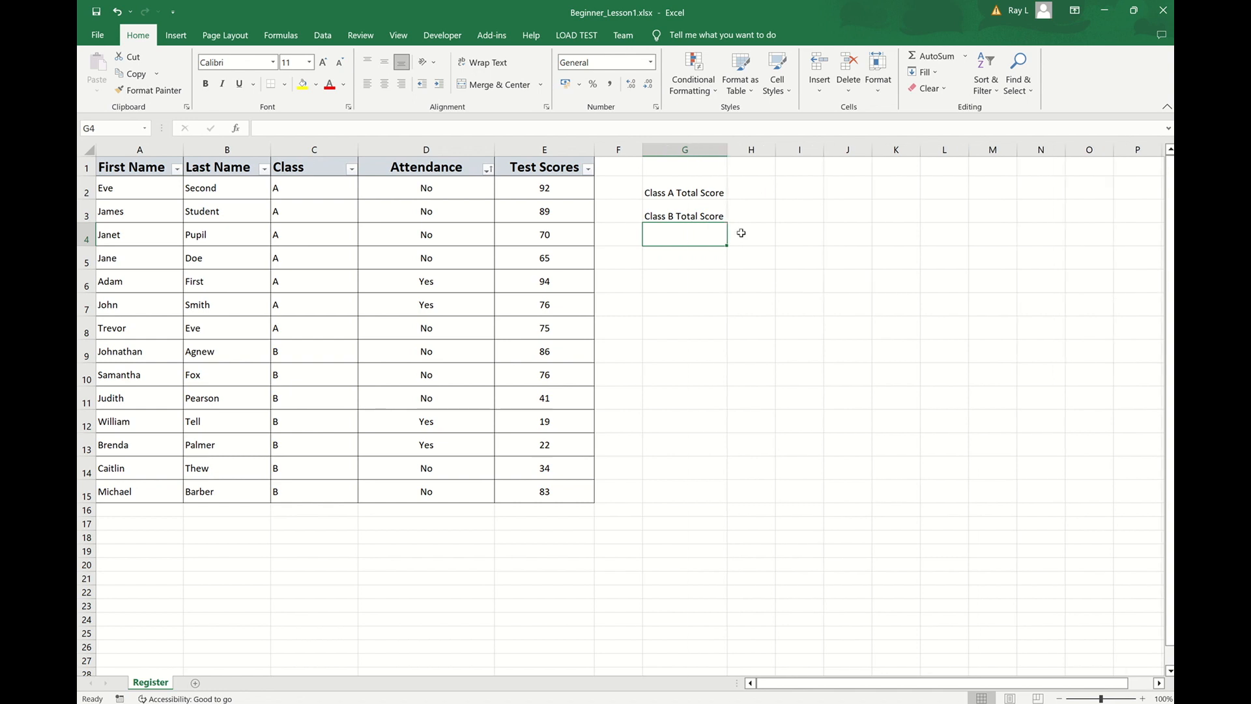
Filter the Class column to show only class A students.
click(755, 191)
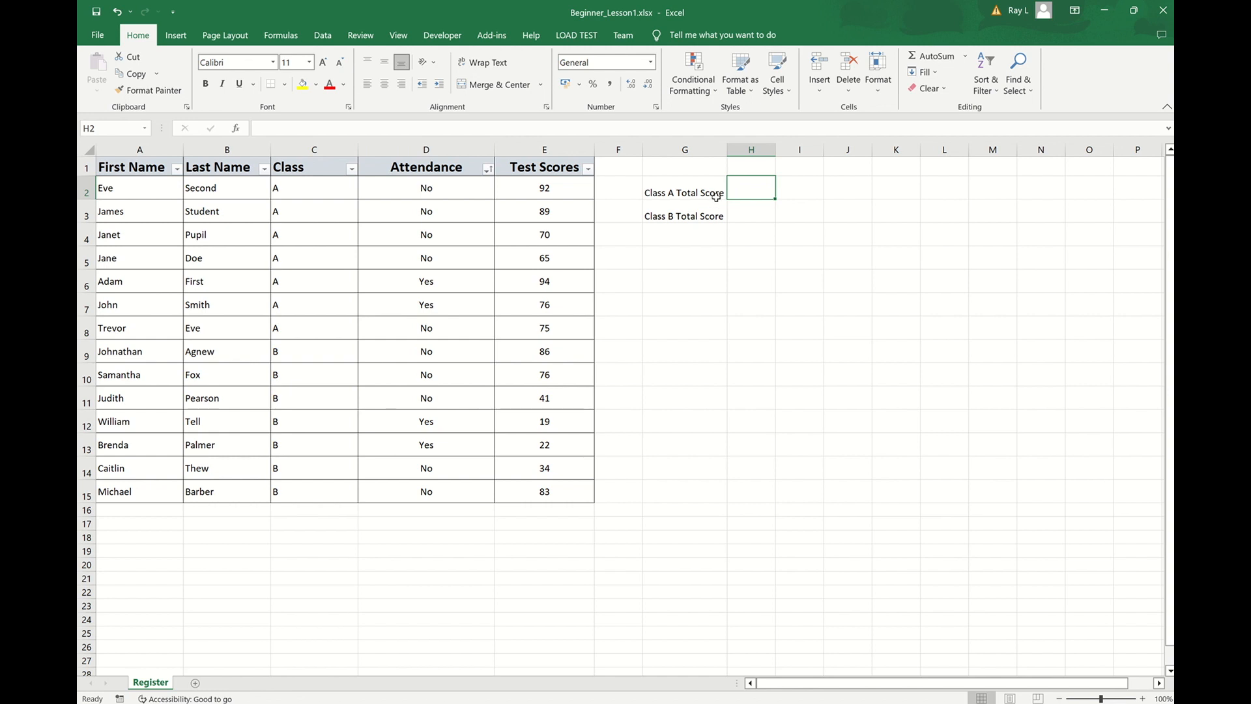
click(352, 171)
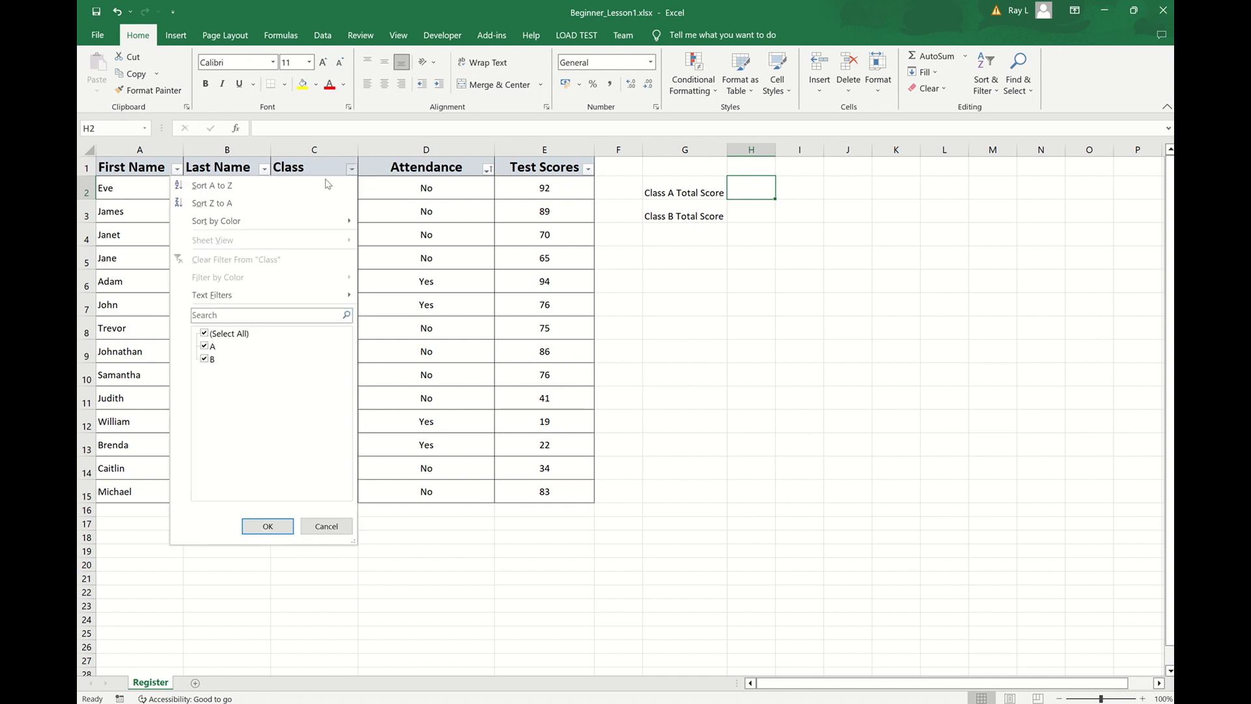
click(206, 360)
click(277, 521)
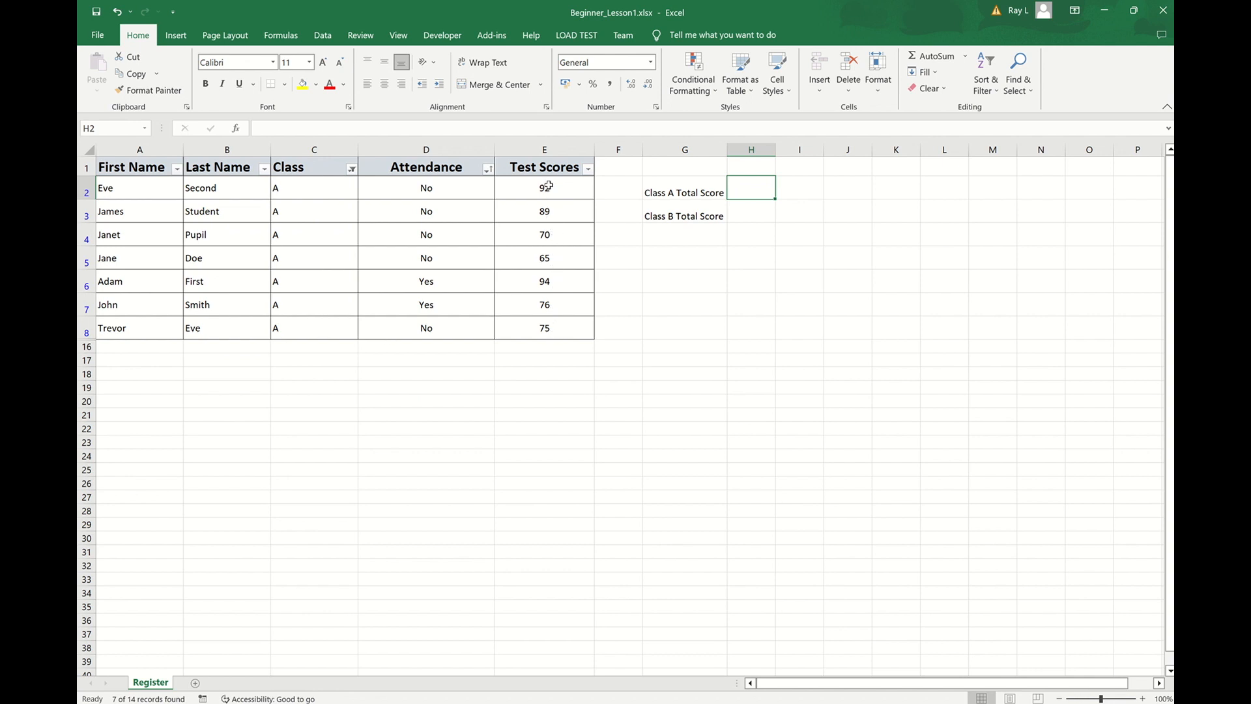
Get the sum of the filtered class A test scores and enter 561 in H2 as the class A total.
drag(548, 187, 548, 327)
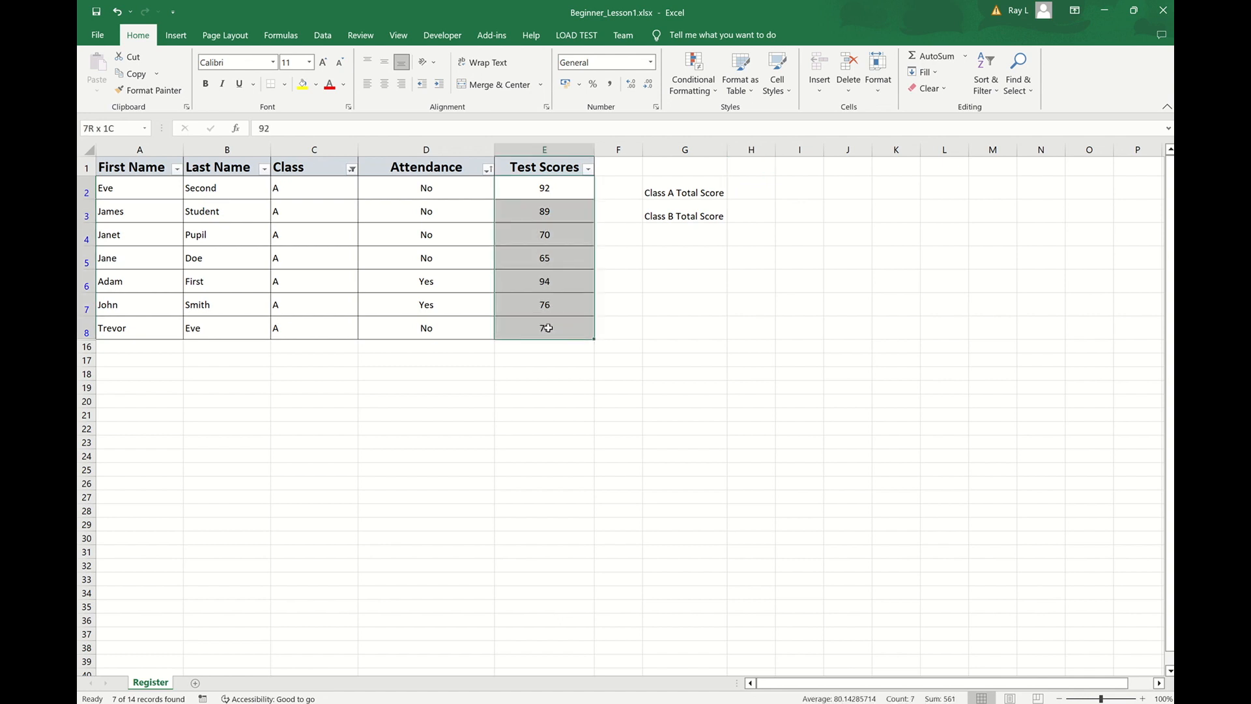
drag(548, 328, 548, 328)
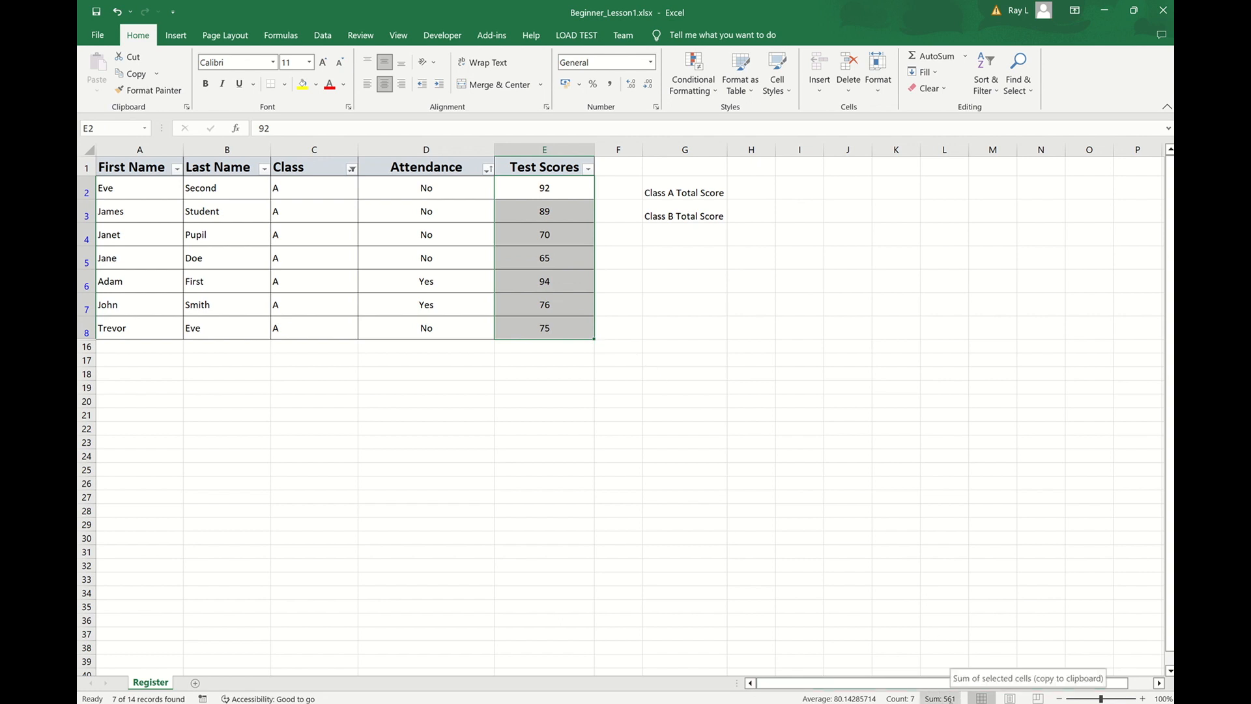
click(755, 190)
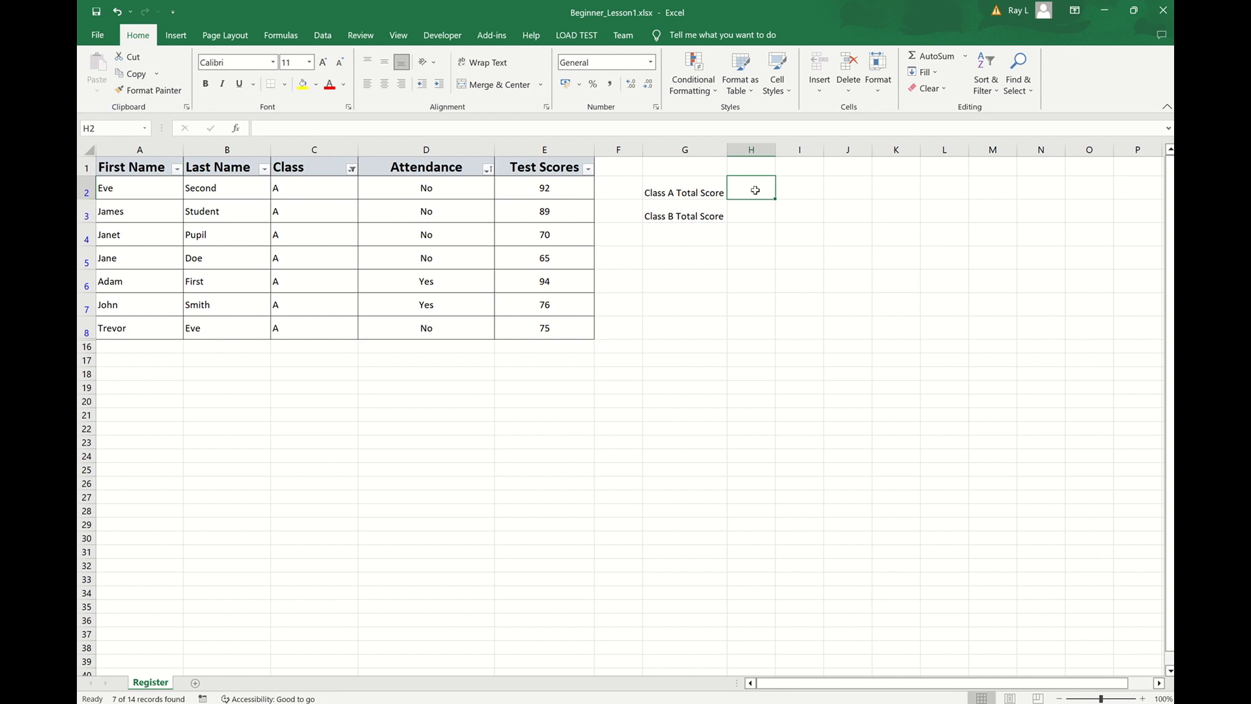
text(561)
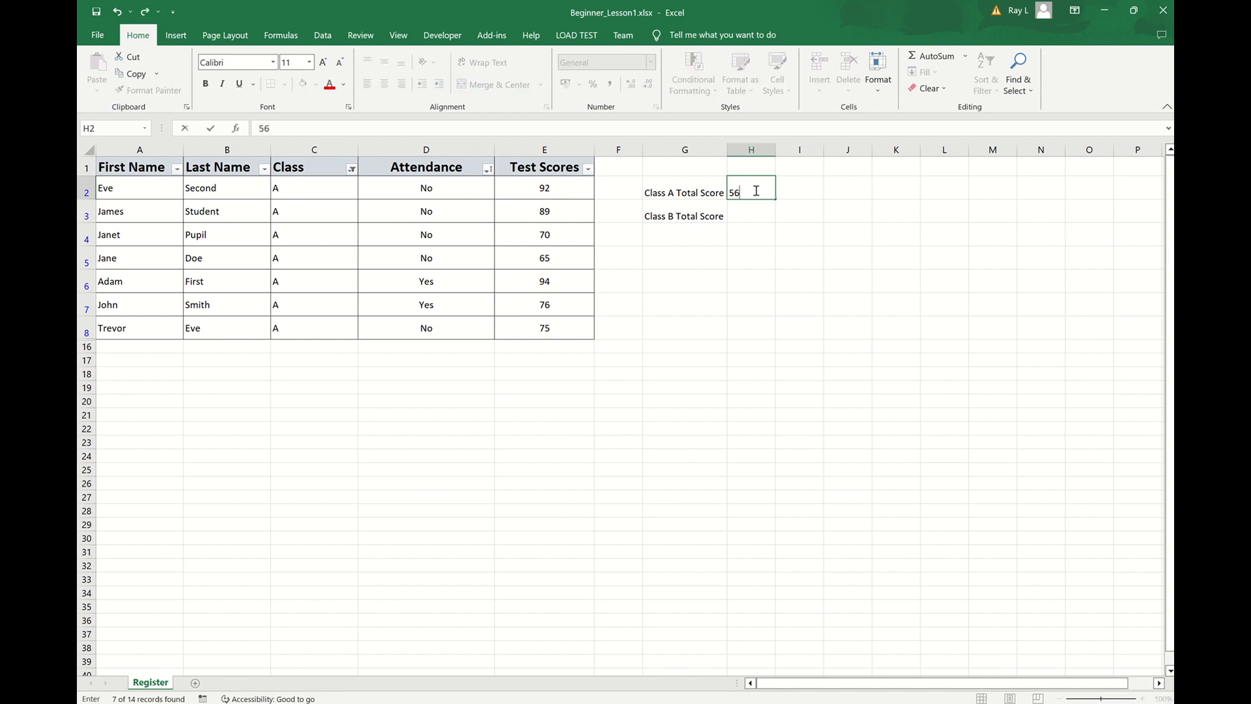
key(Return)
Enter the heading Sort Method in H1 and fit column H's width to it.
click(755, 168)
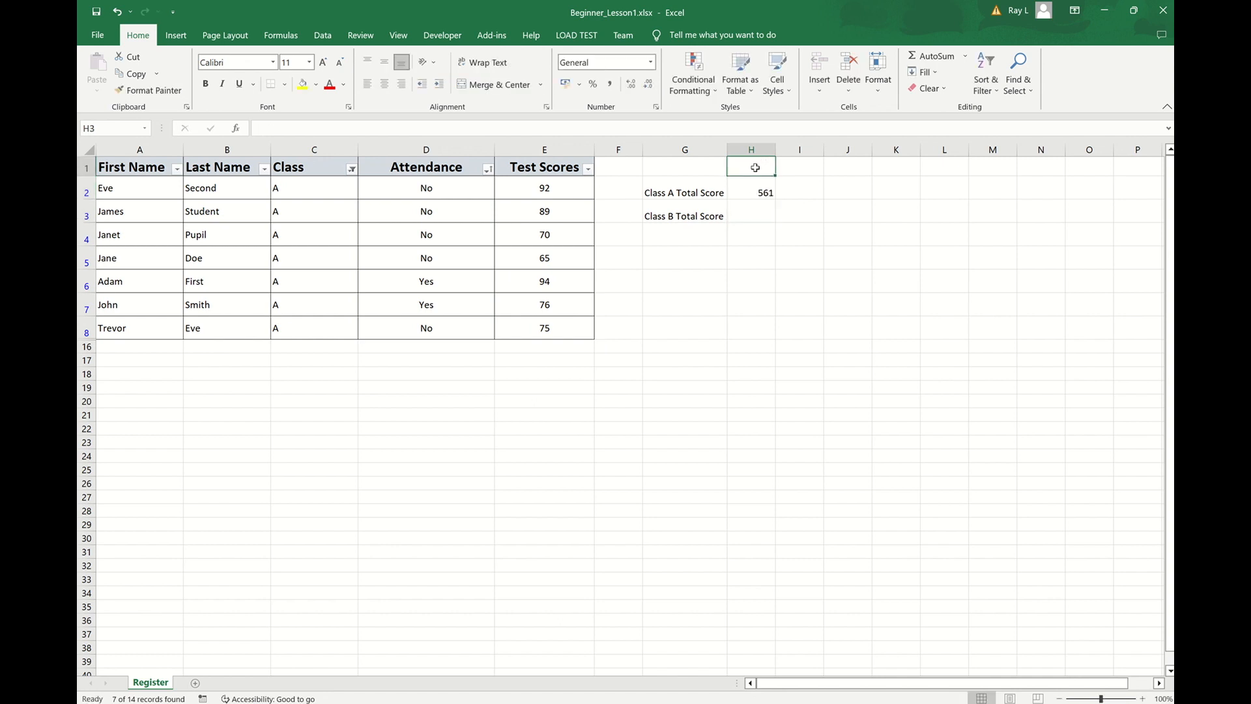
text(Sort)
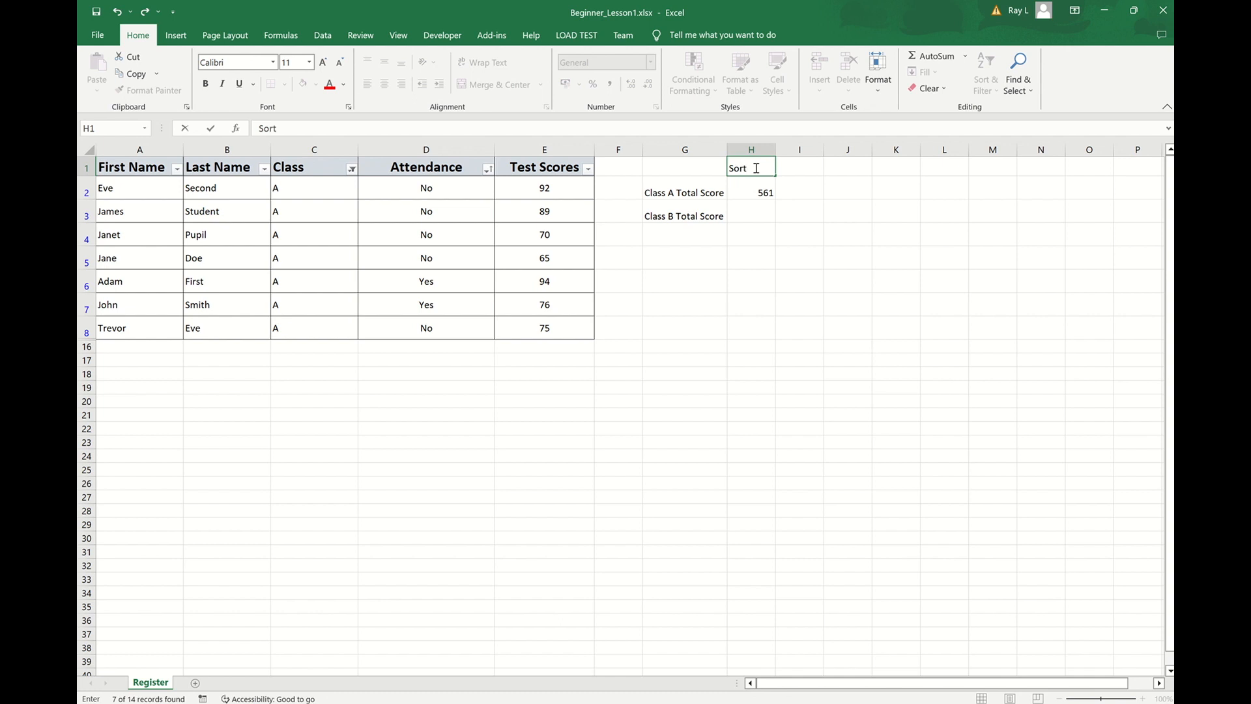
text( Method)
key(Return)
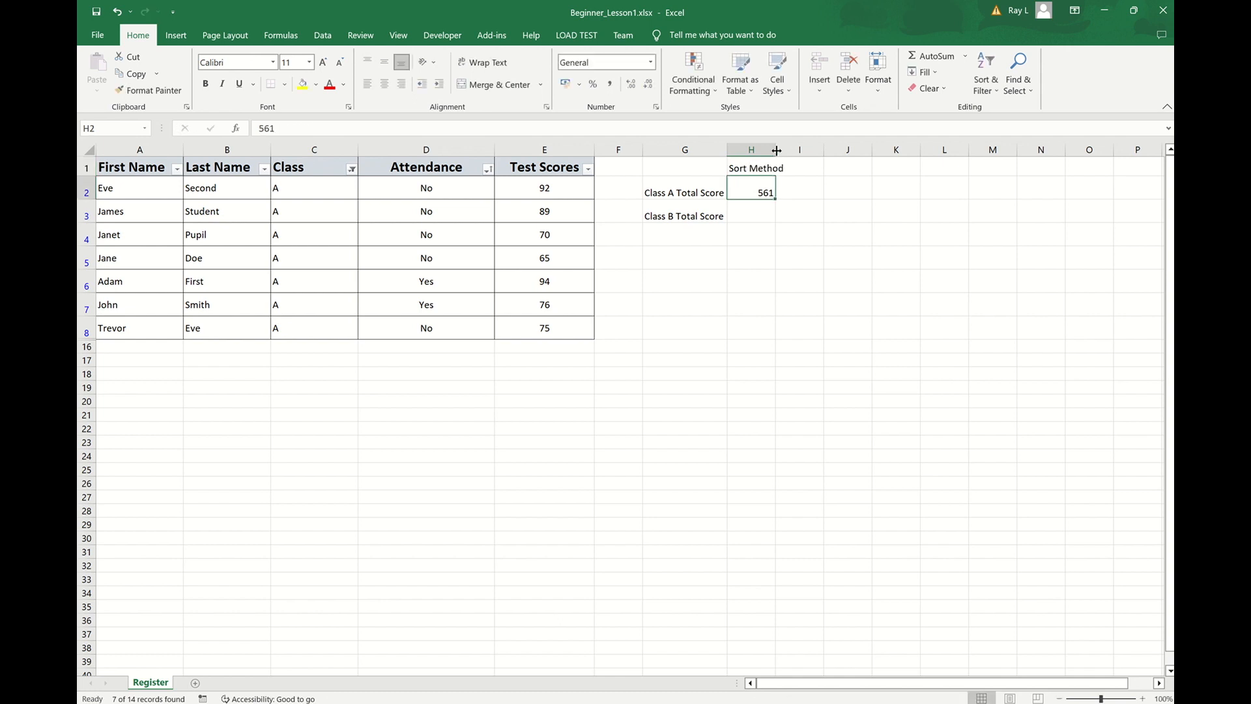
double_click(776, 150)
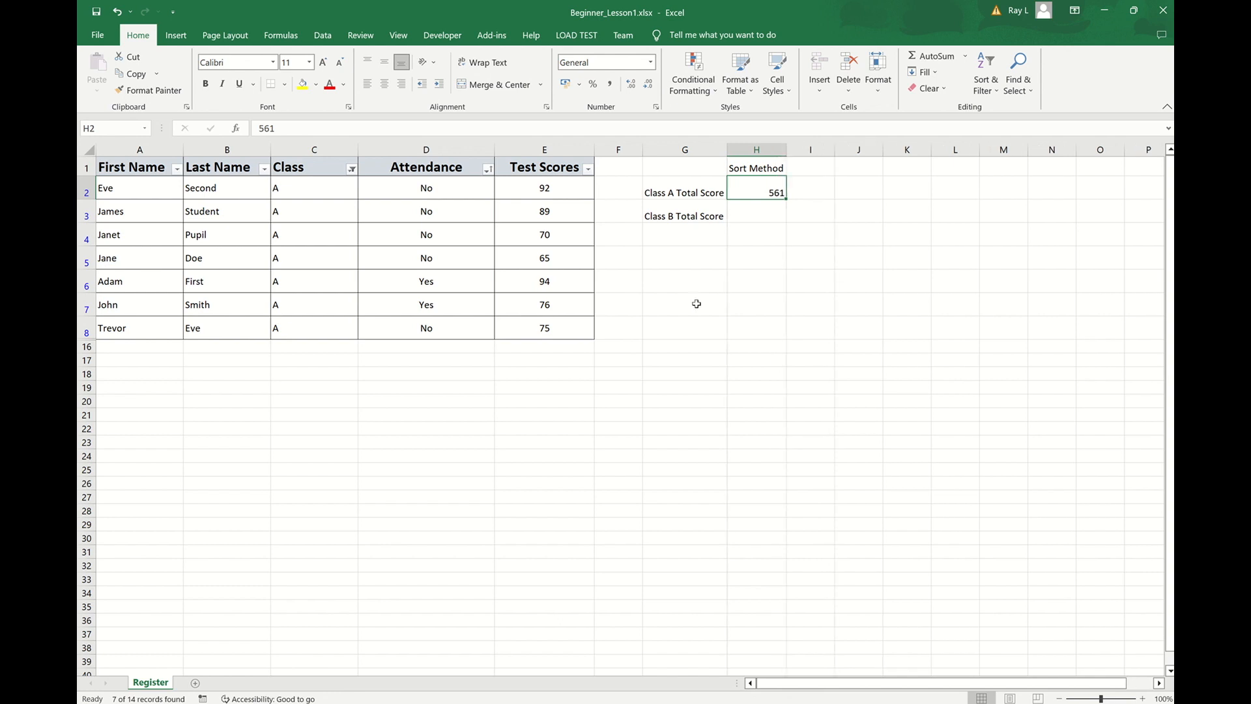
Change the Class column filter to show only class B students.
click(351, 170)
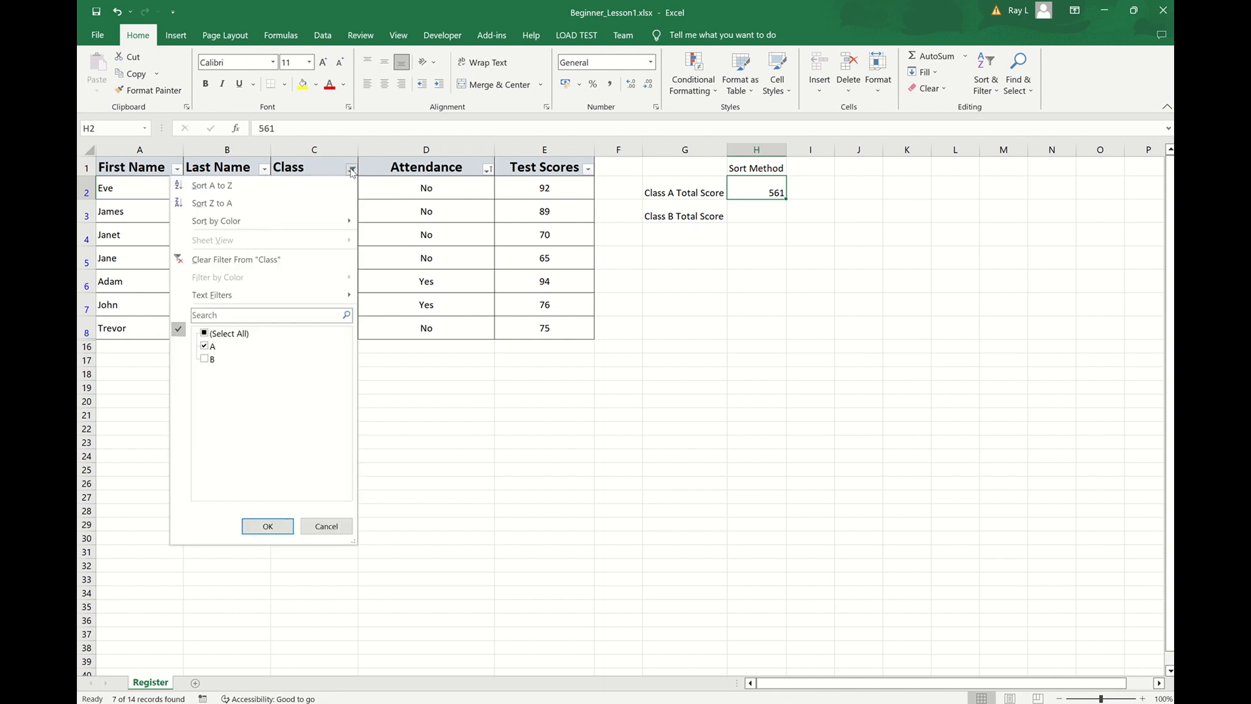
click(206, 347)
click(206, 359)
click(278, 531)
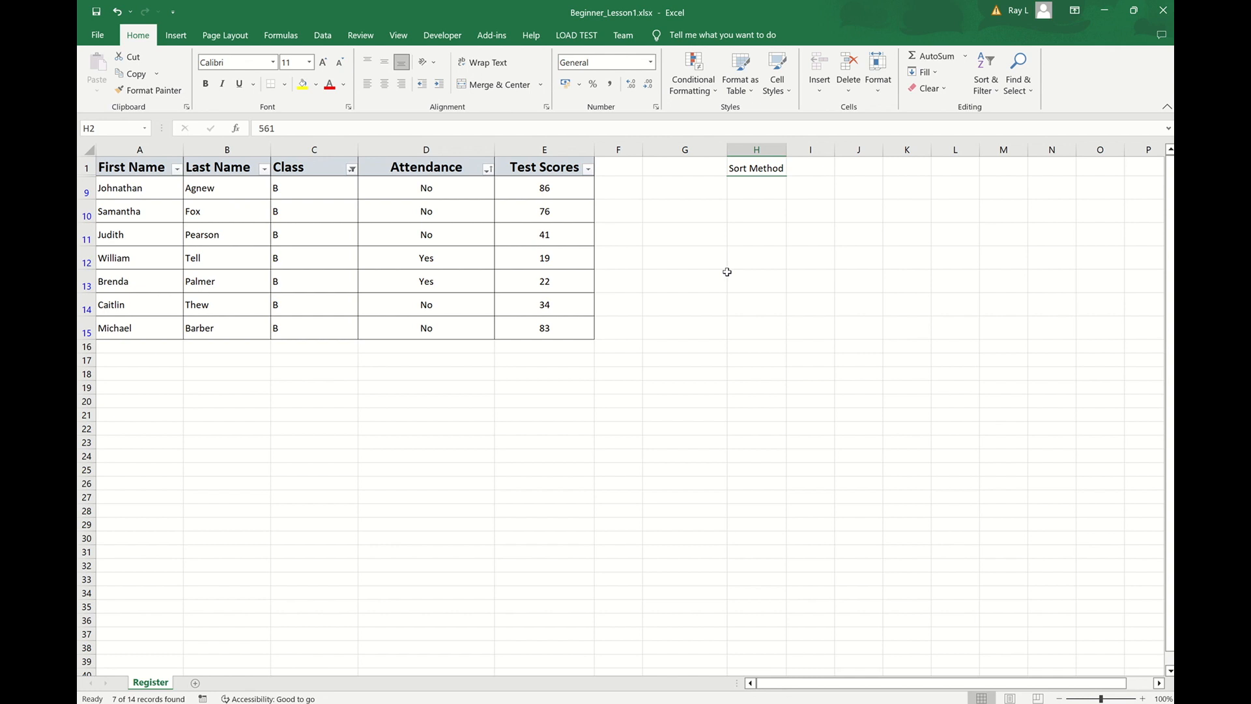
Clear the filter from the Class column to bring back all students.
click(353, 170)
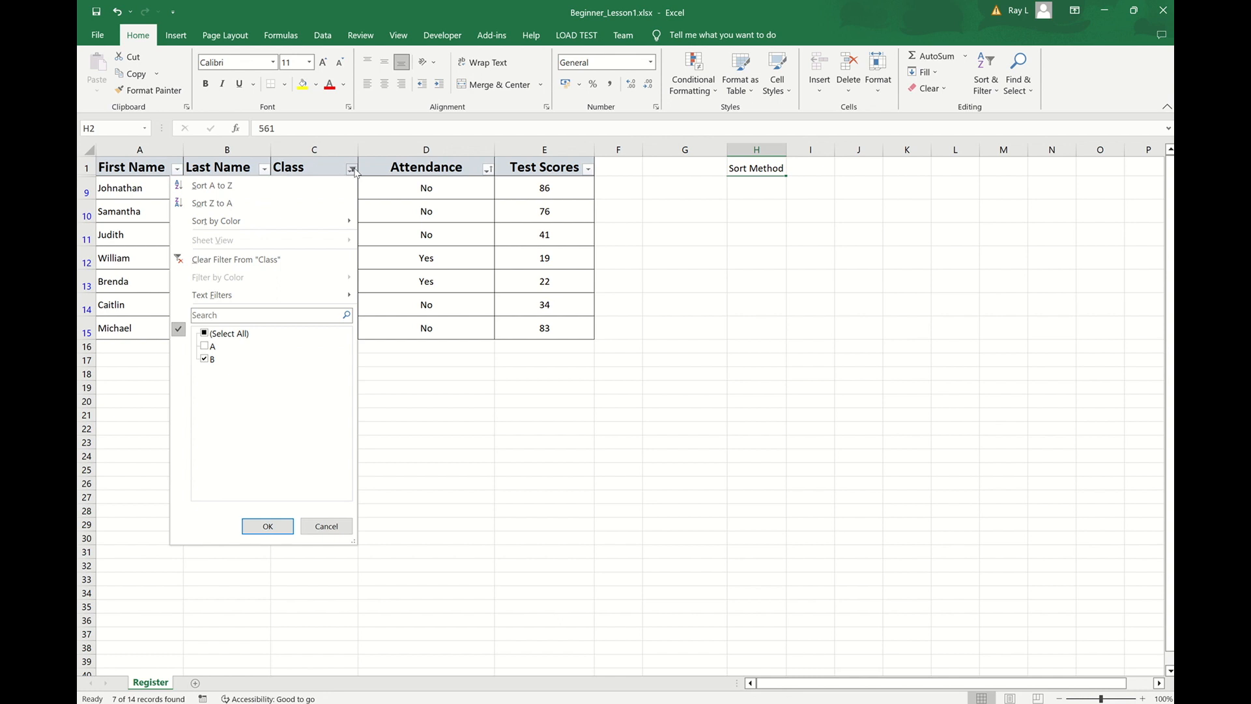
click(235, 261)
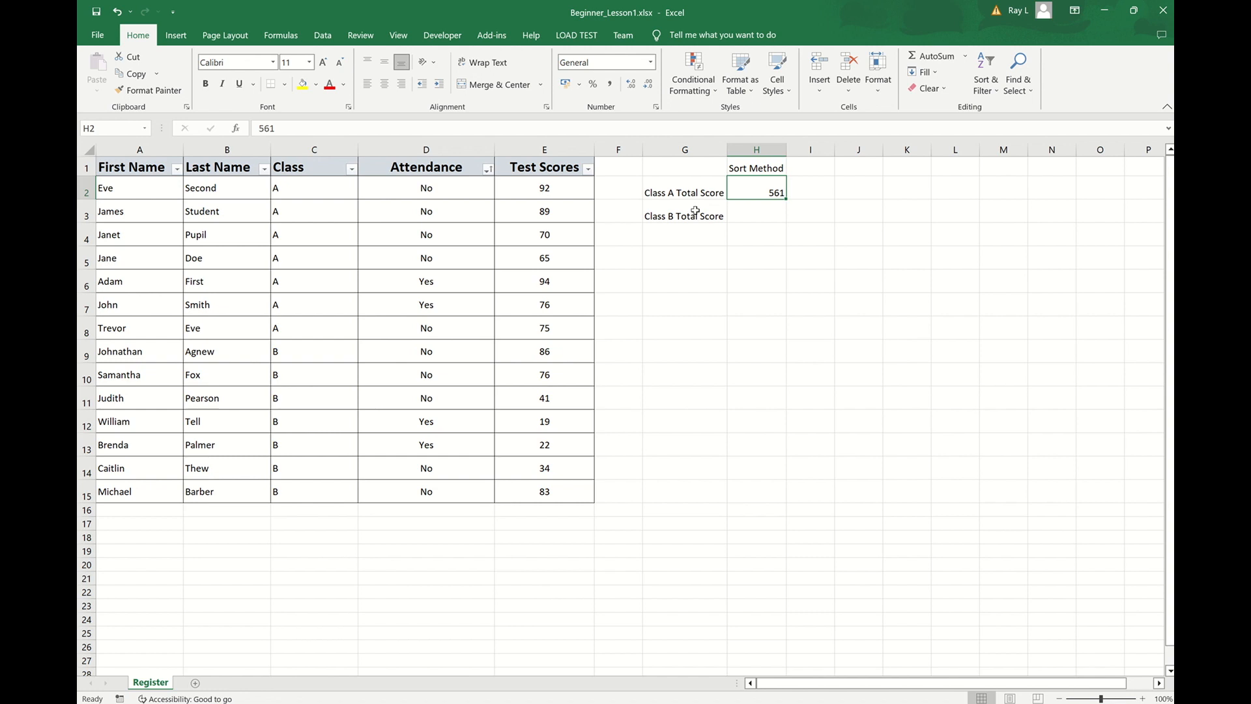
key(ctrl+z)
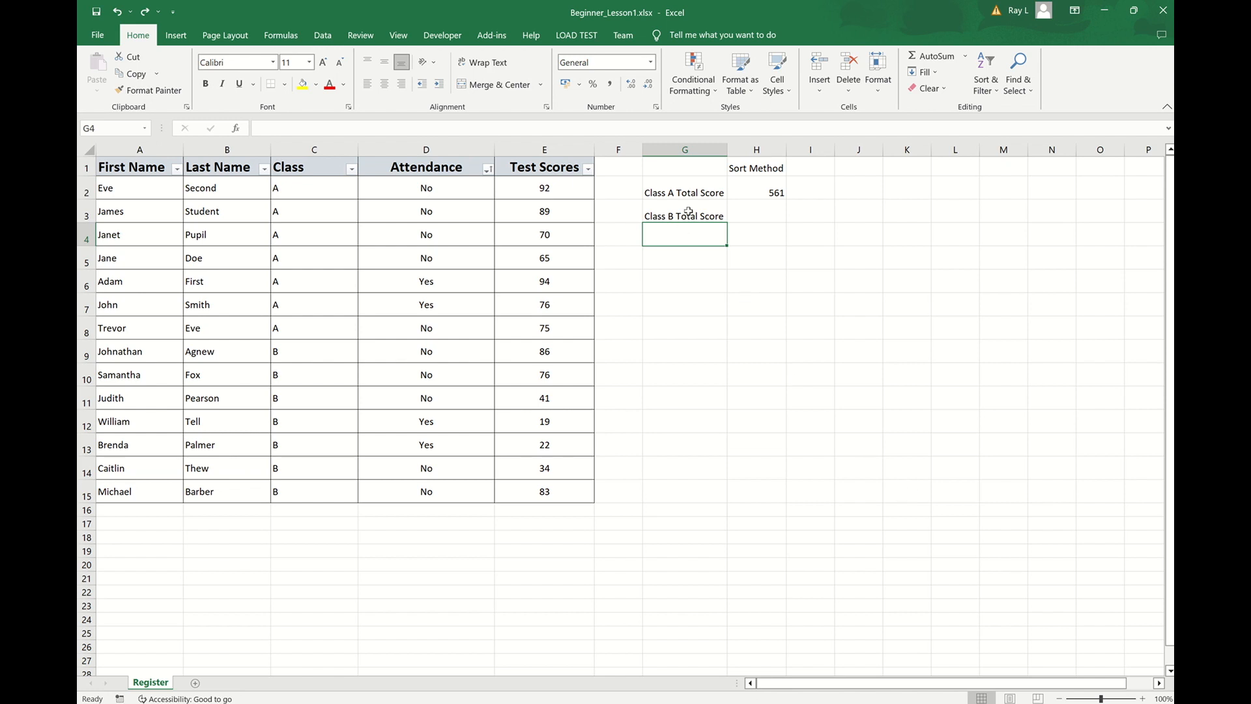
Try pasting a copy of the totals block G1:H3 at A1, over the register's first cells.
click(676, 166)
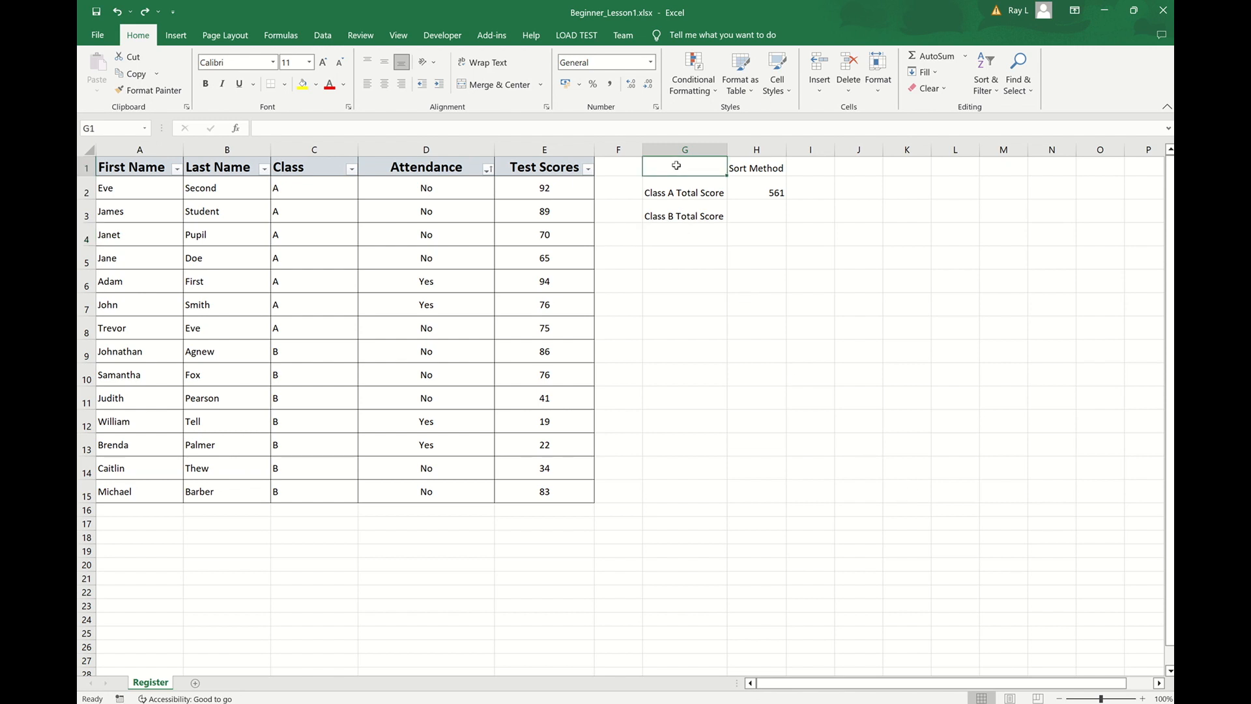
drag(677, 165, 757, 210)
right_click(758, 209)
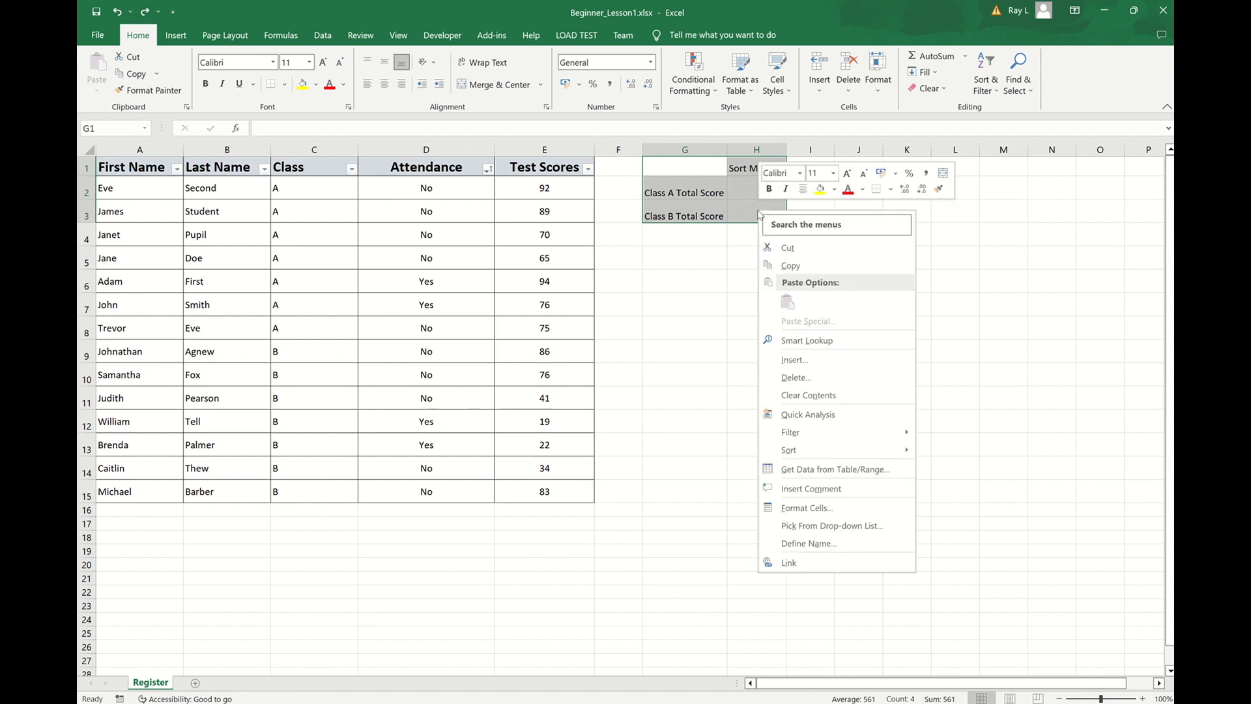
click(830, 266)
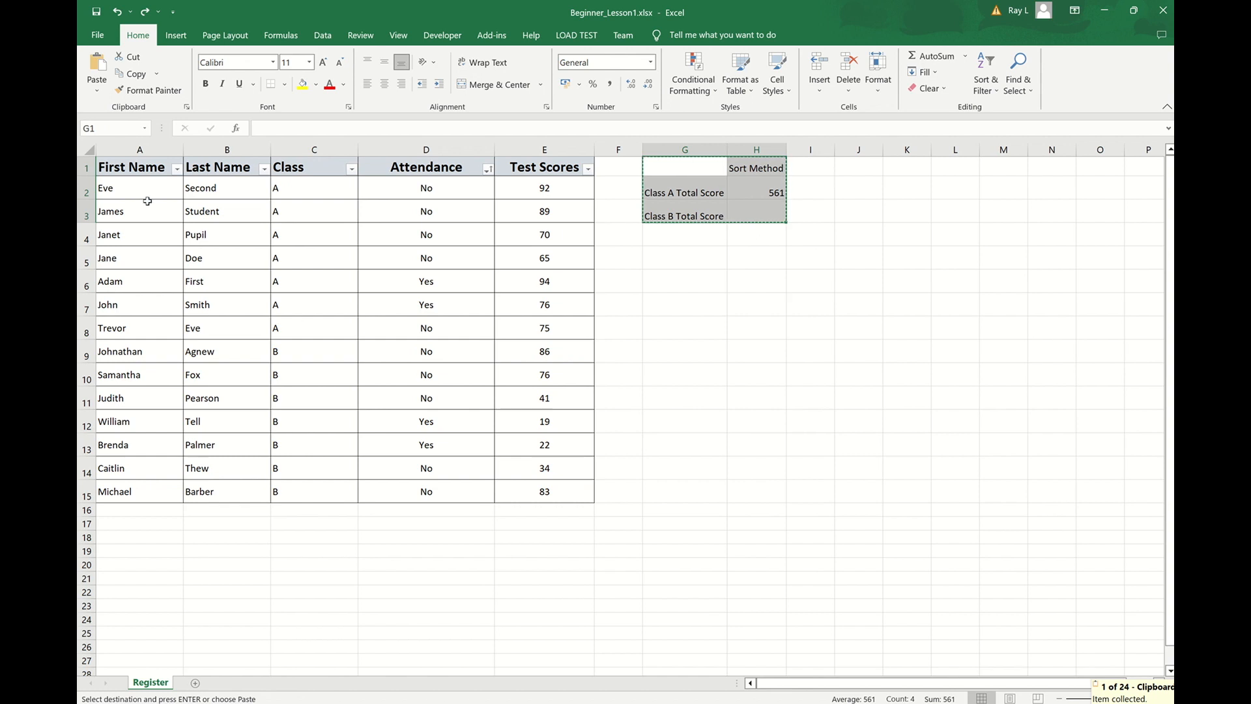
click(130, 166)
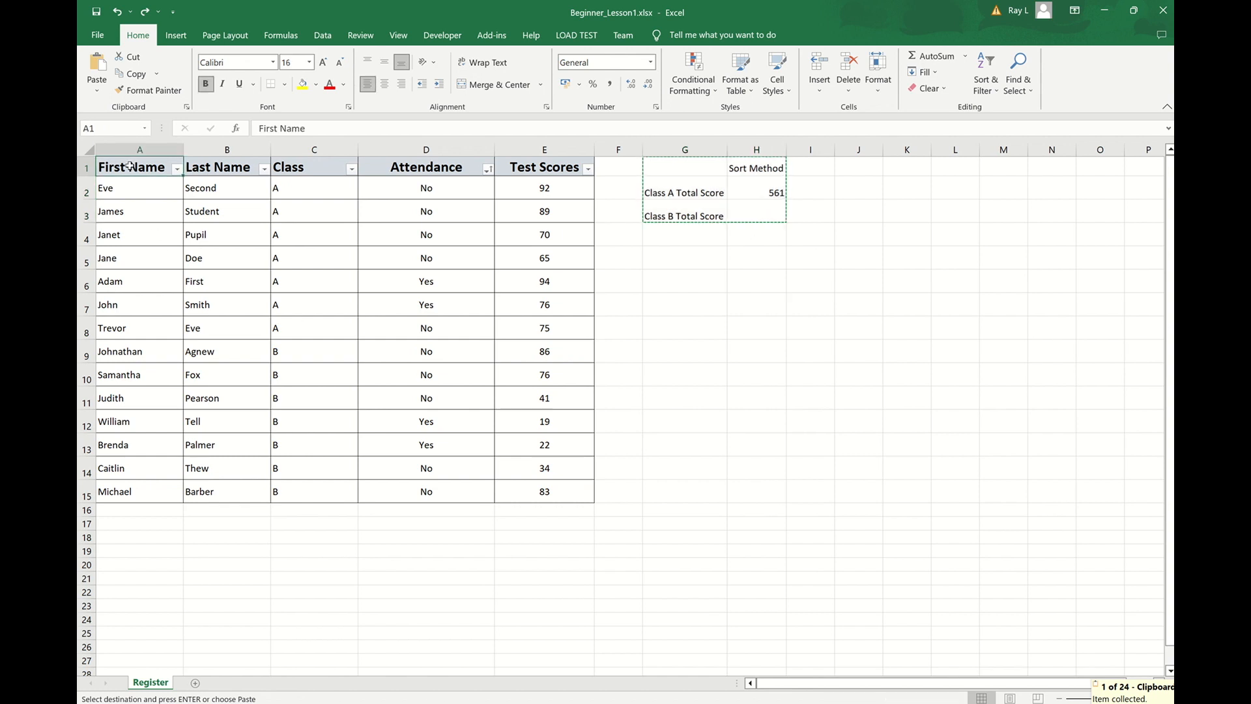
right_click(130, 166)
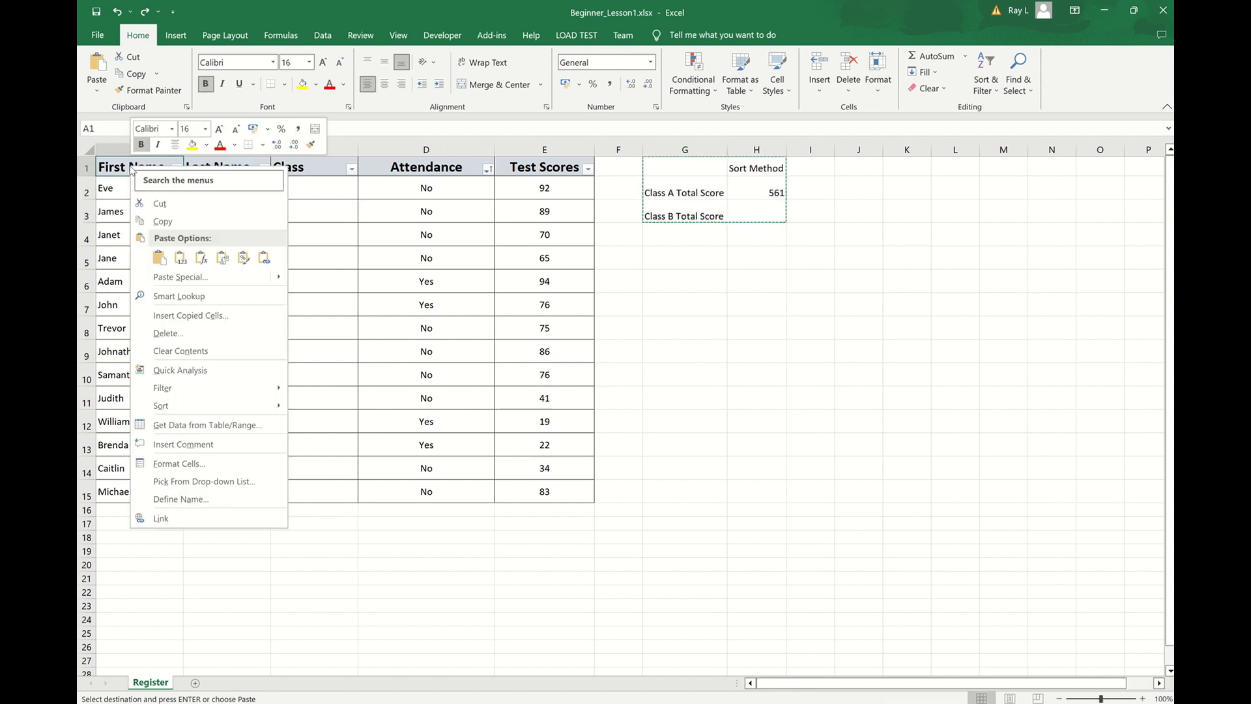
click(158, 258)
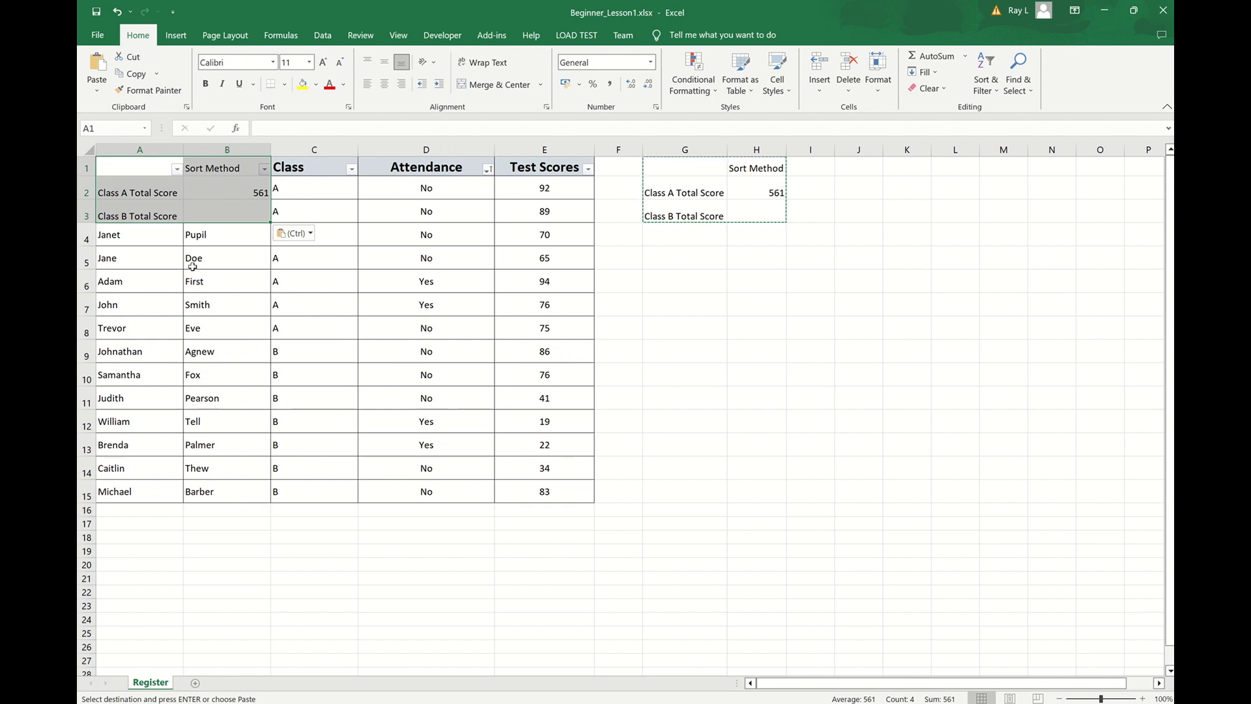
key(ctrl+z)
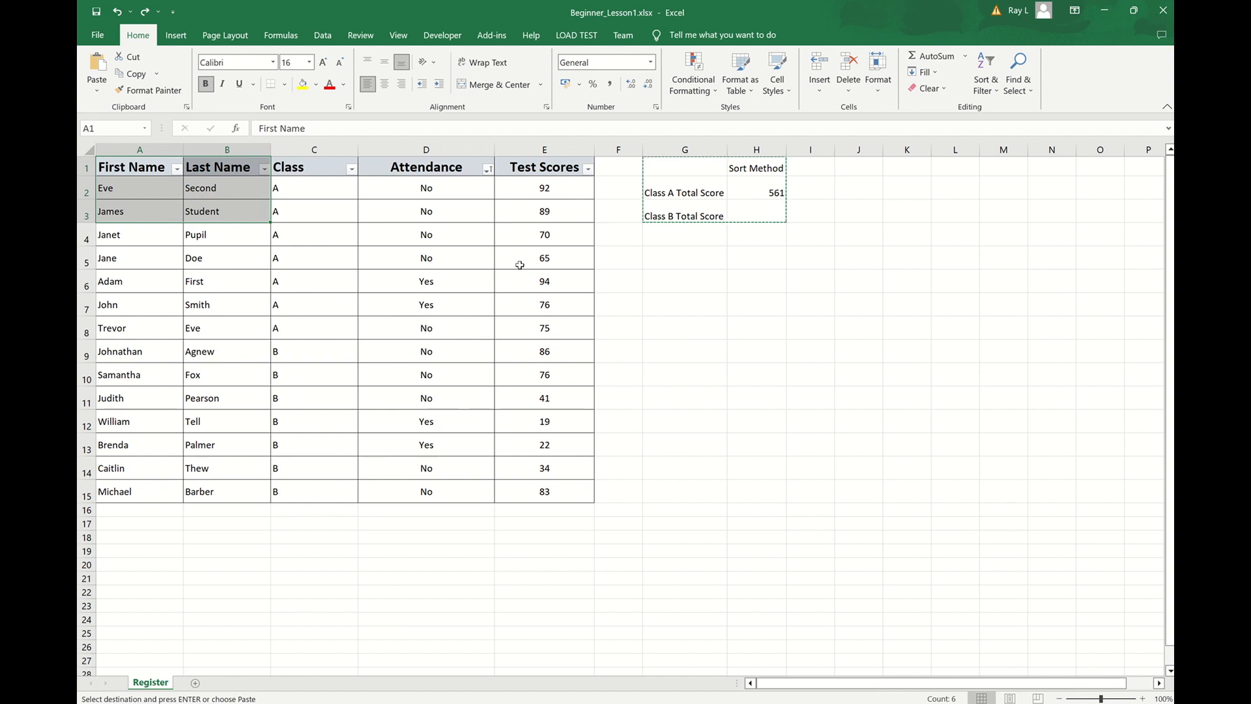
Try inserting the copied totals block at A1 with the existing cells shifted right.
right_click(128, 168)
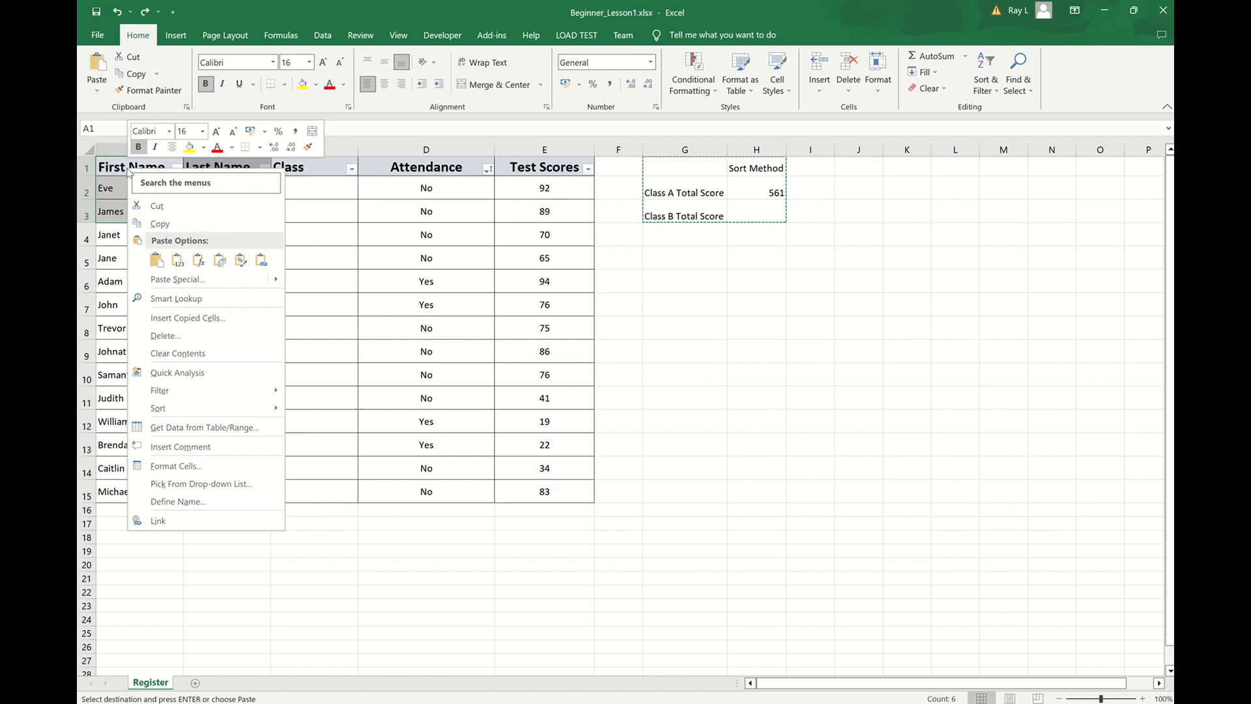
click(193, 319)
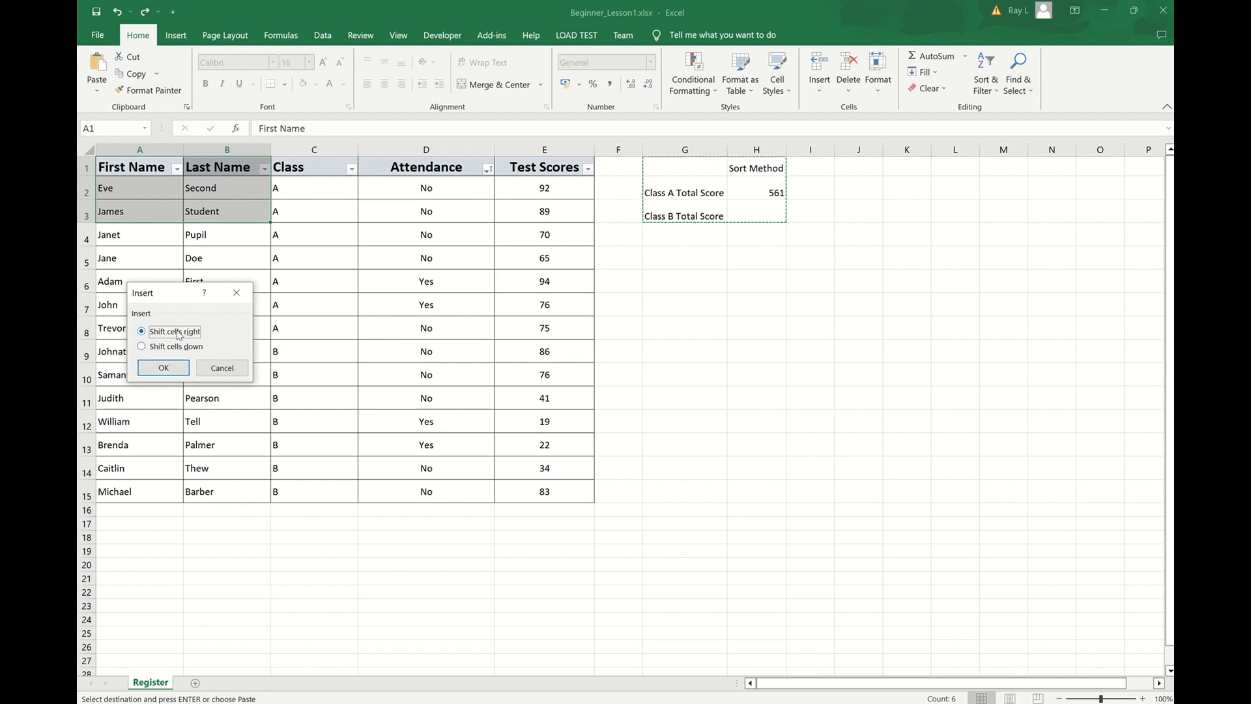
click(164, 369)
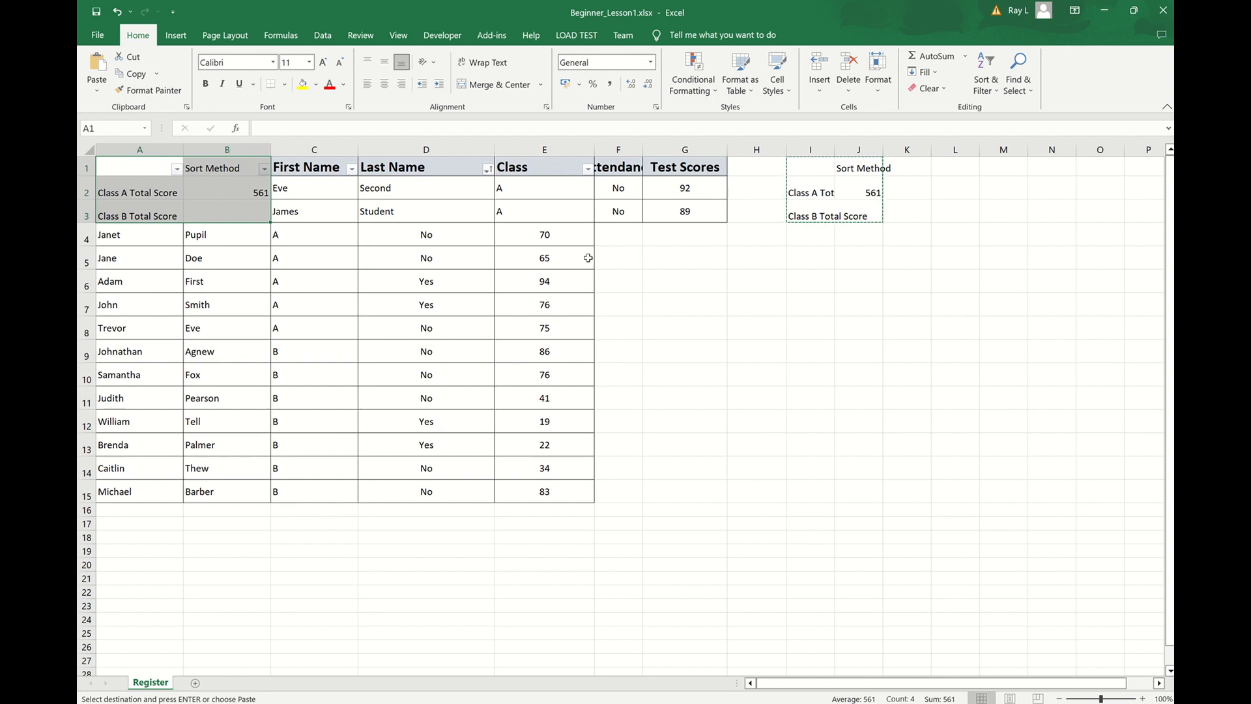
key(ctrl+z)
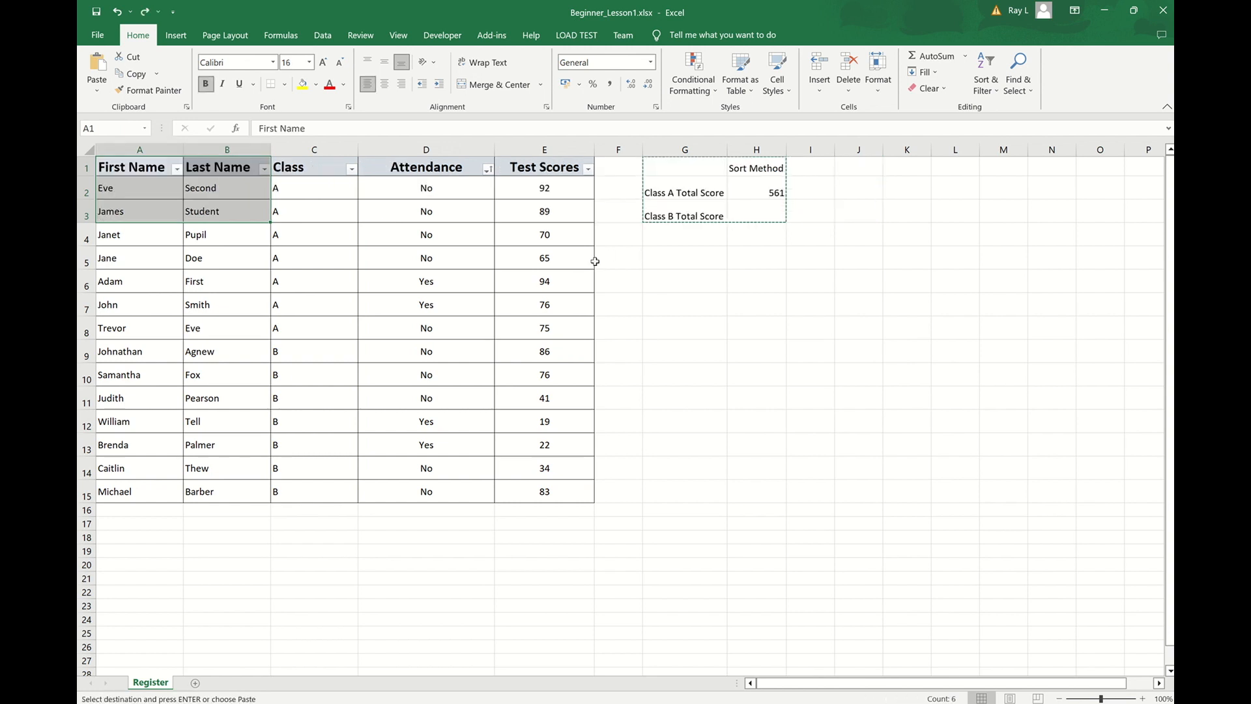
Try inserting the copied totals block at A1 with the existing cells shifted down.
right_click(131, 172)
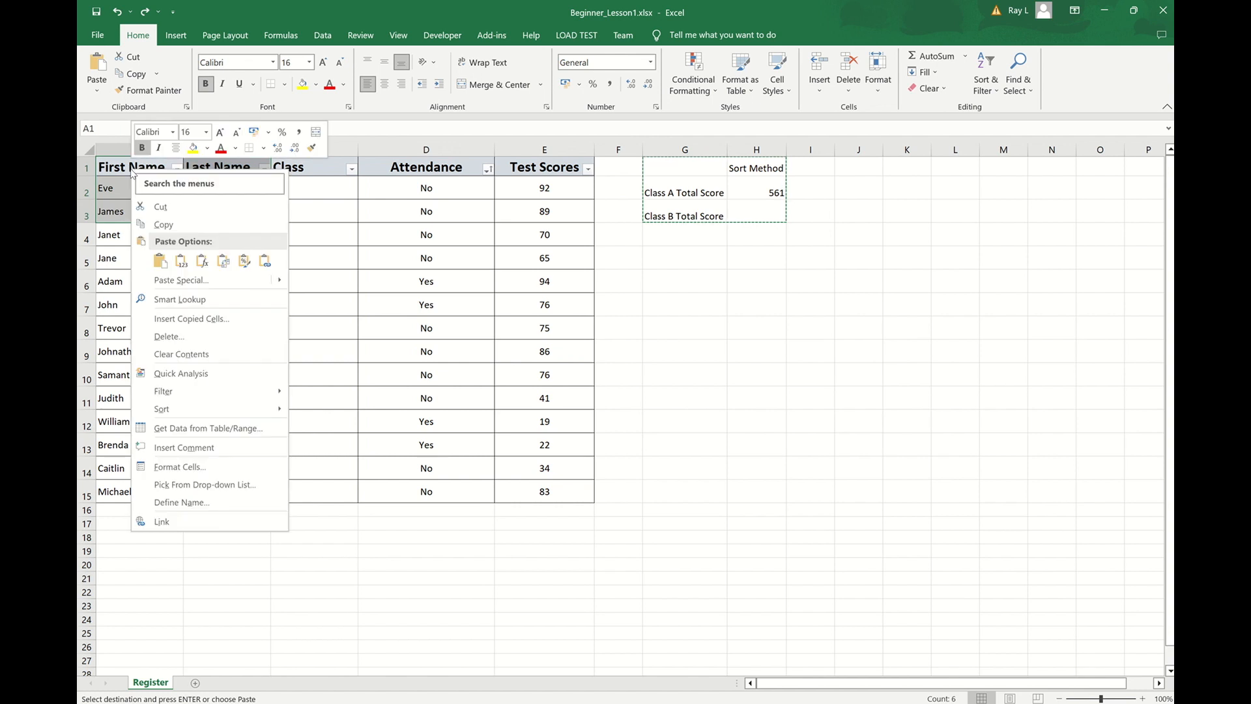
click(202, 319)
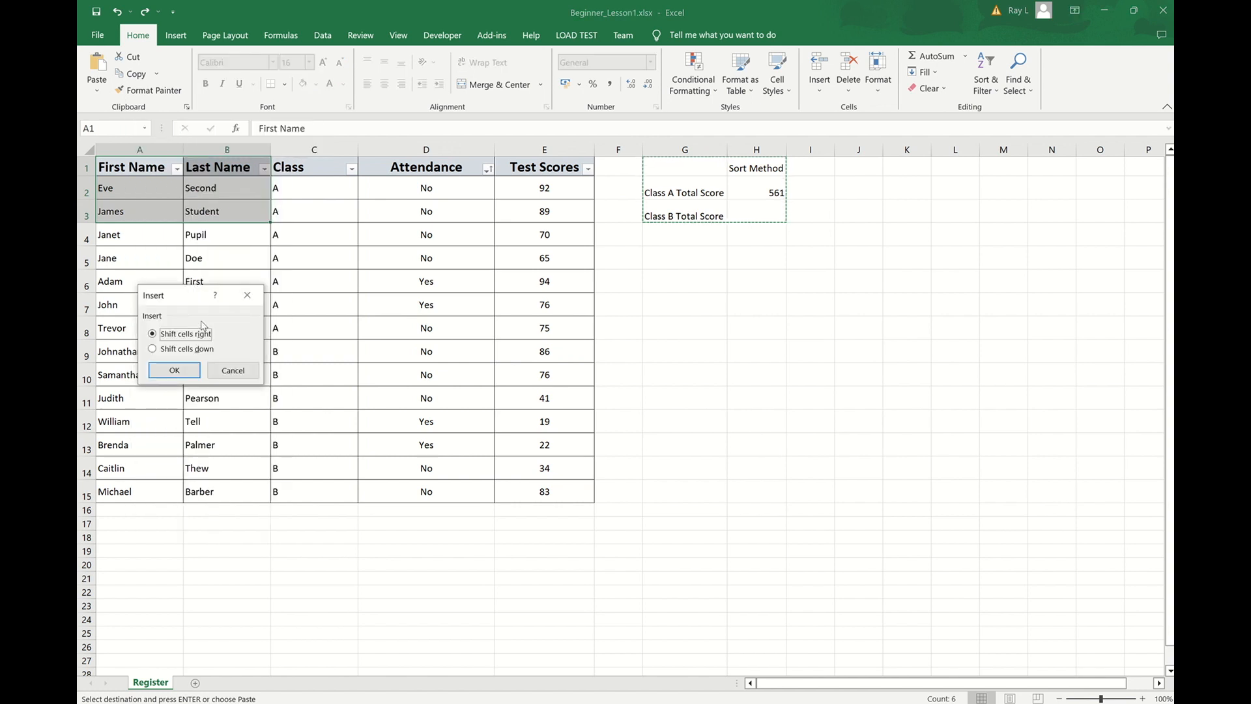
click(198, 351)
click(175, 372)
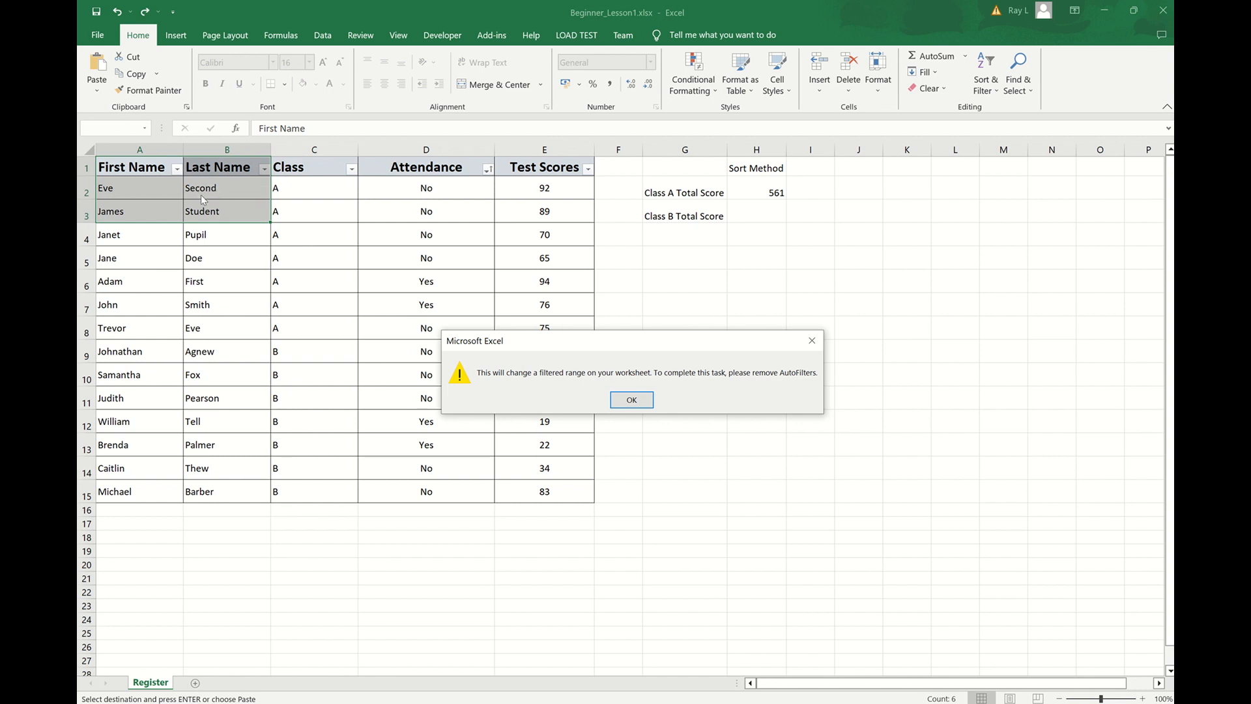
click(635, 399)
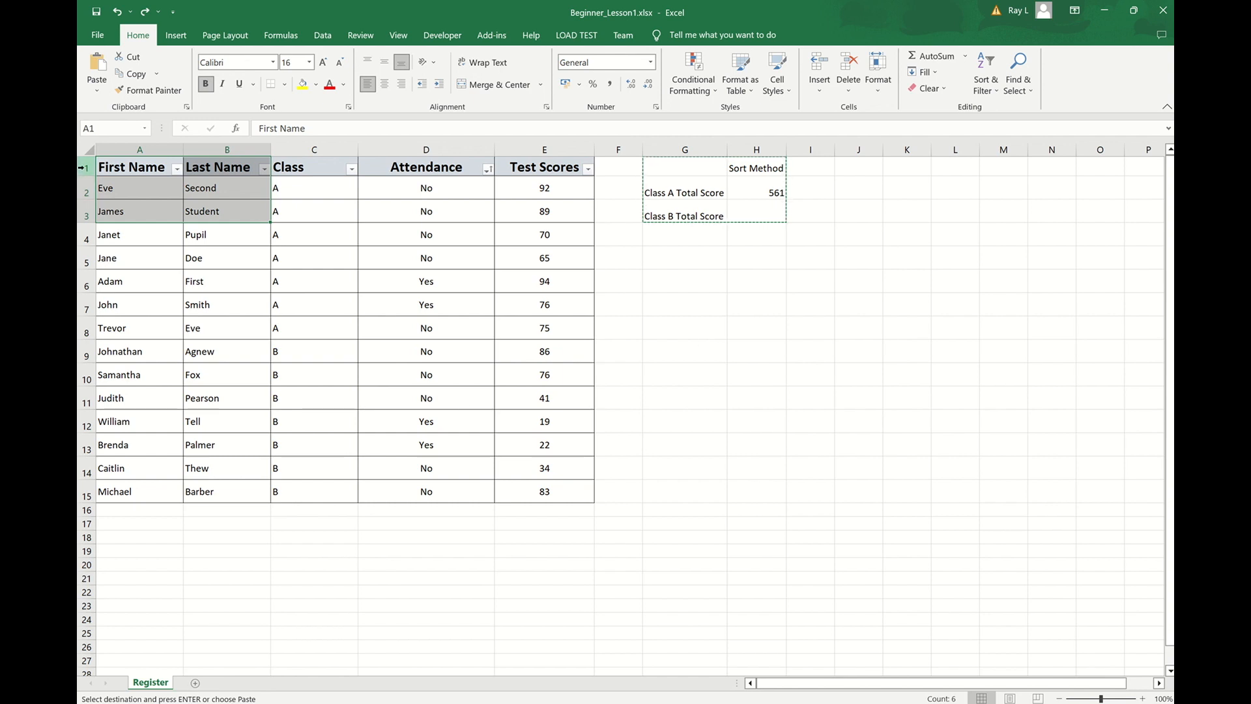
Try inserting at rows 1 to 5 while the totals block is still copied.
drag(84, 168, 83, 264)
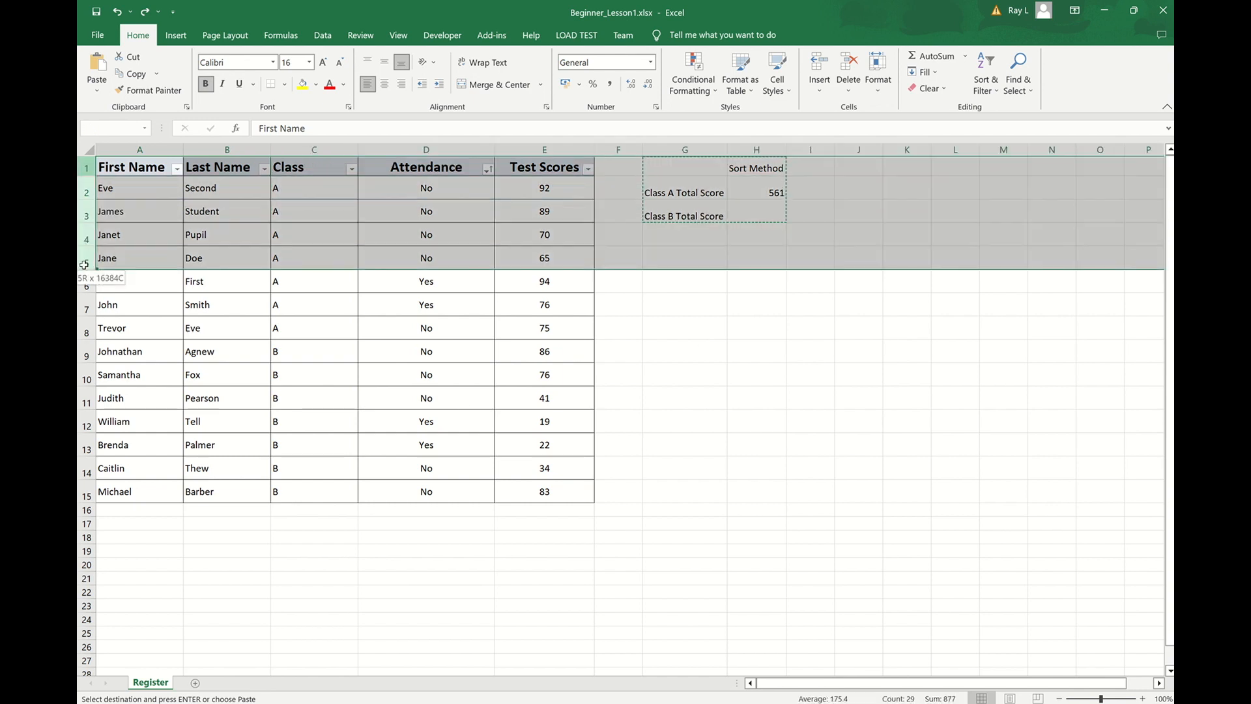
drag(83, 264, 79, 259)
right_click(83, 261)
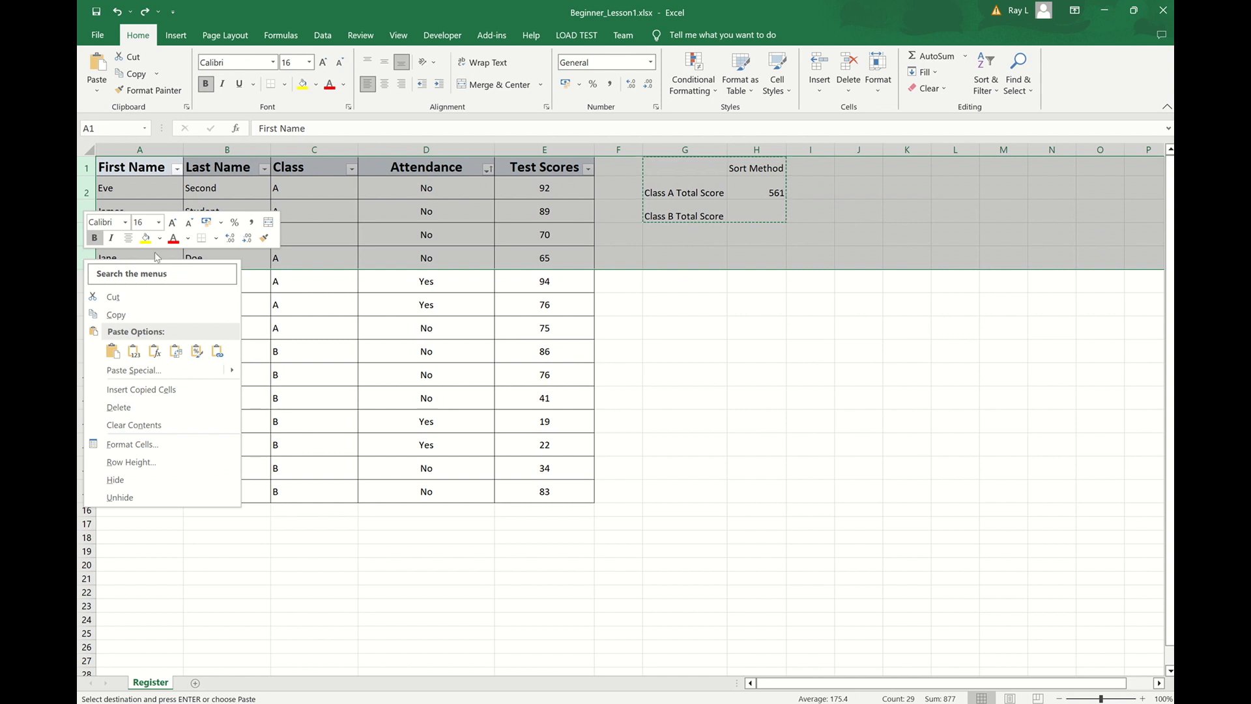
click(155, 390)
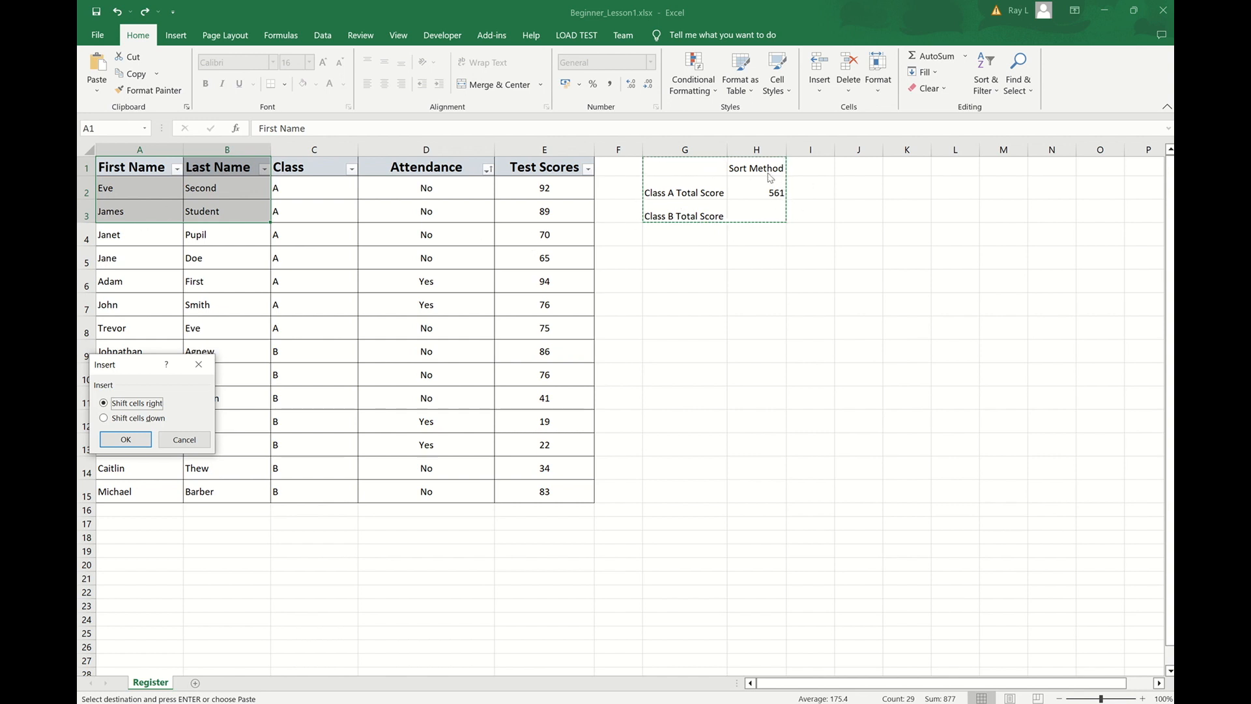
click(184, 440)
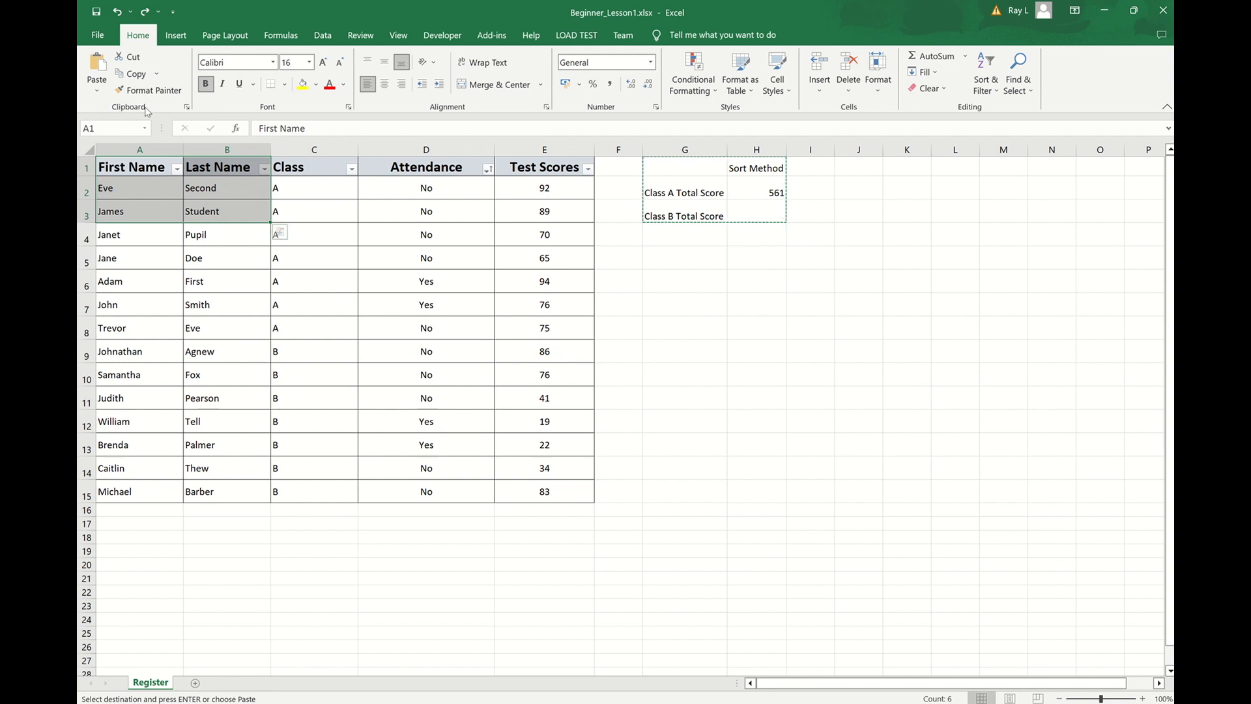
Clear all items from the Office clipboard so the copied totals block is released.
click(186, 109)
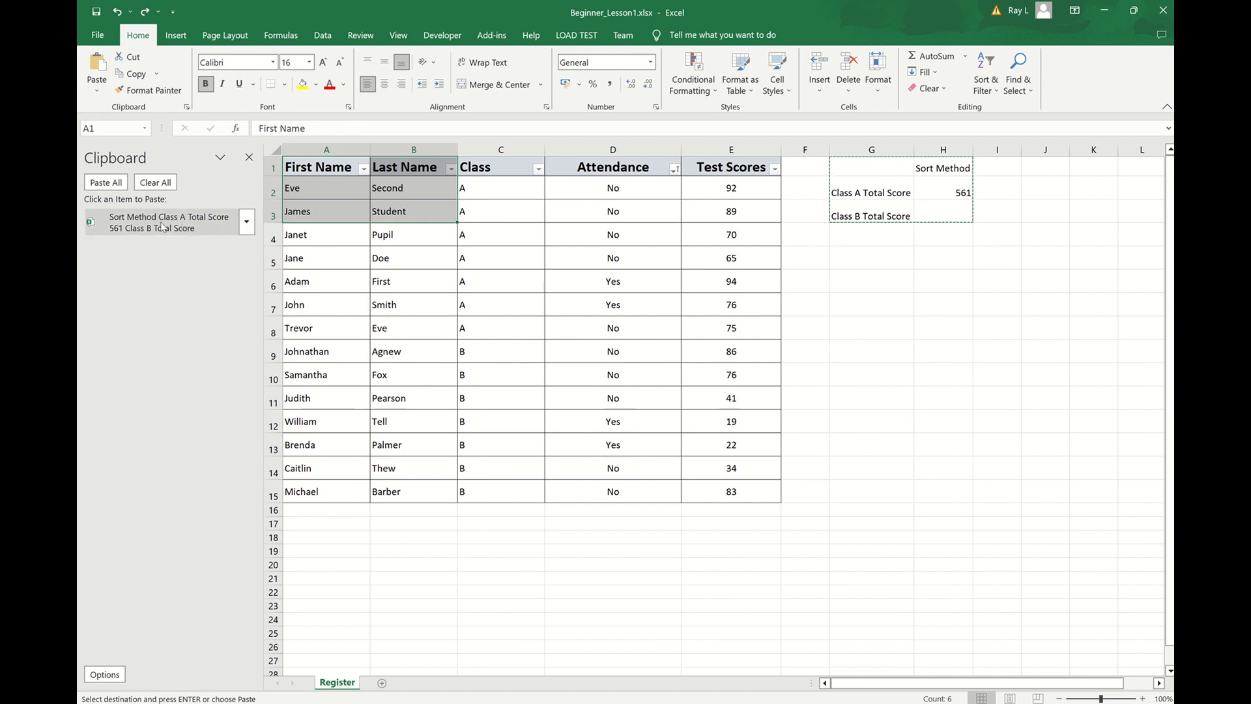
click(156, 184)
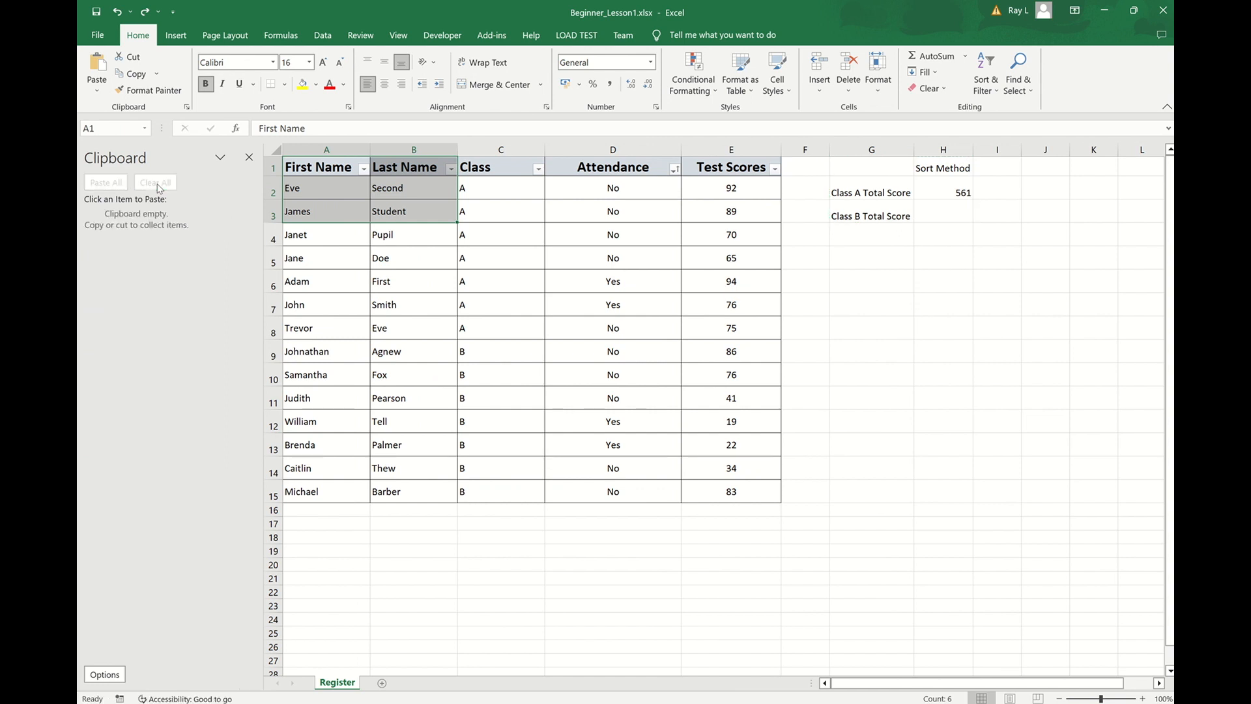
click(249, 159)
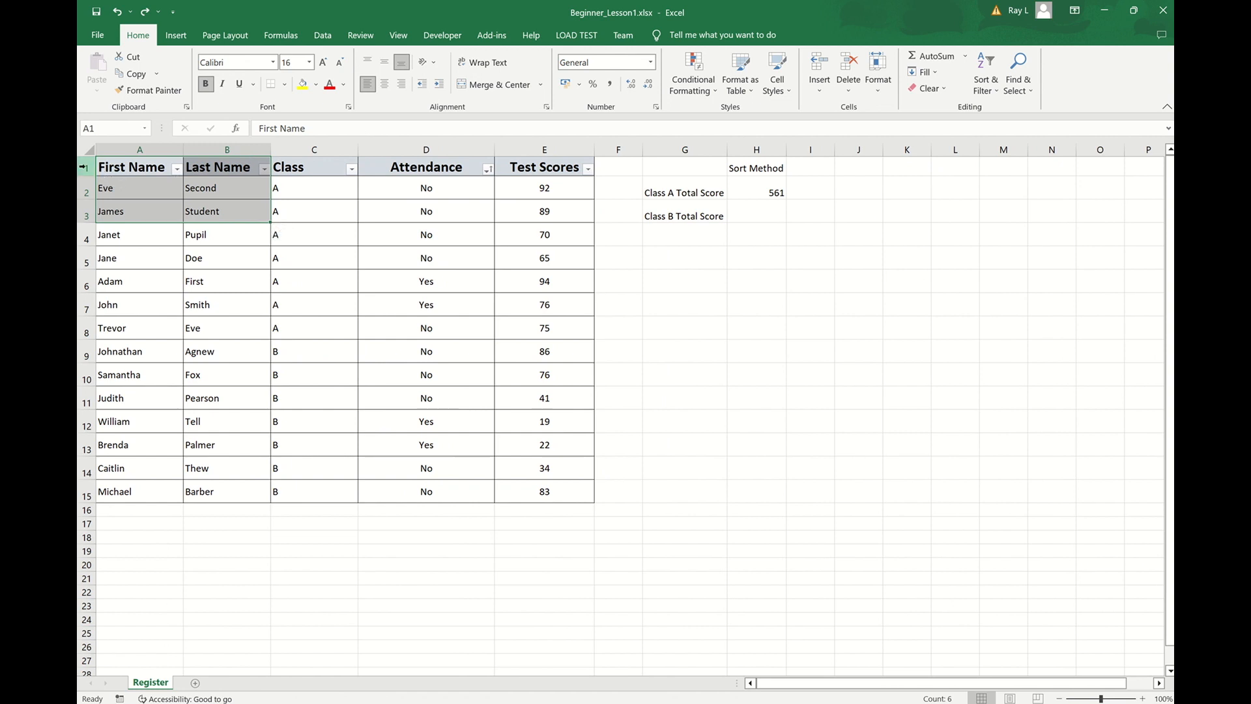
Insert five blank rows above the register's header row.
drag(79, 167, 79, 261)
right_click(79, 261)
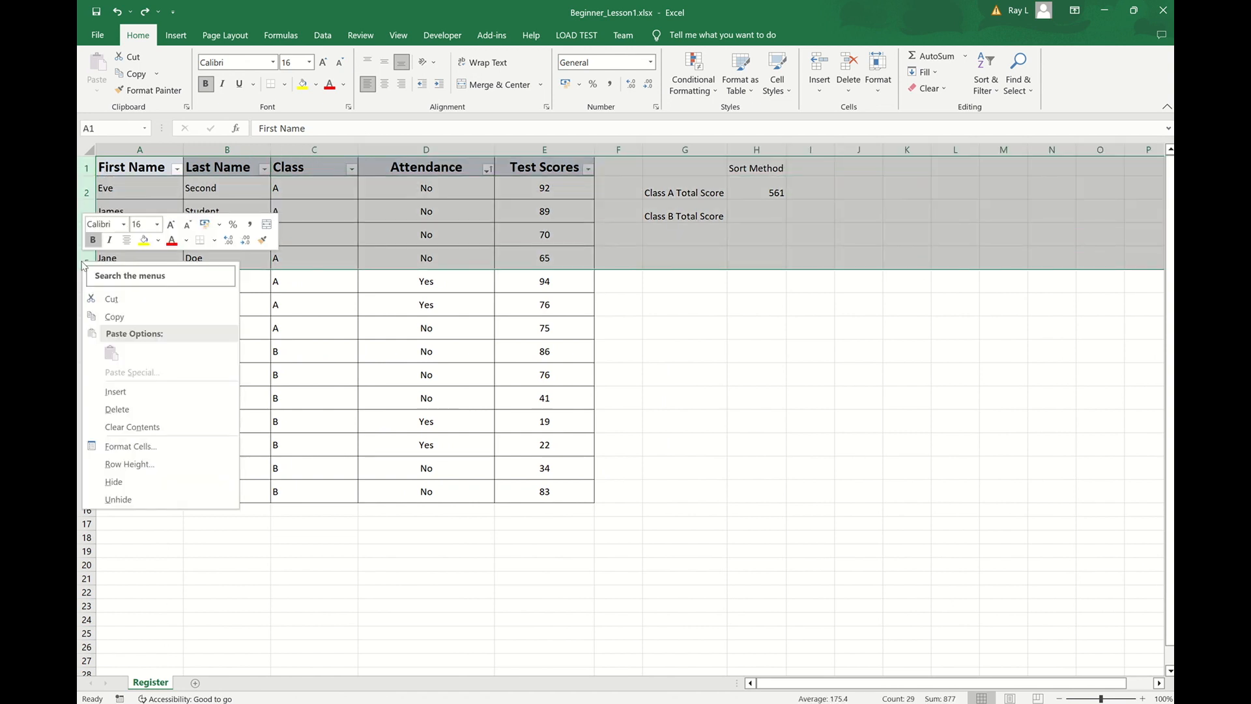
click(144, 393)
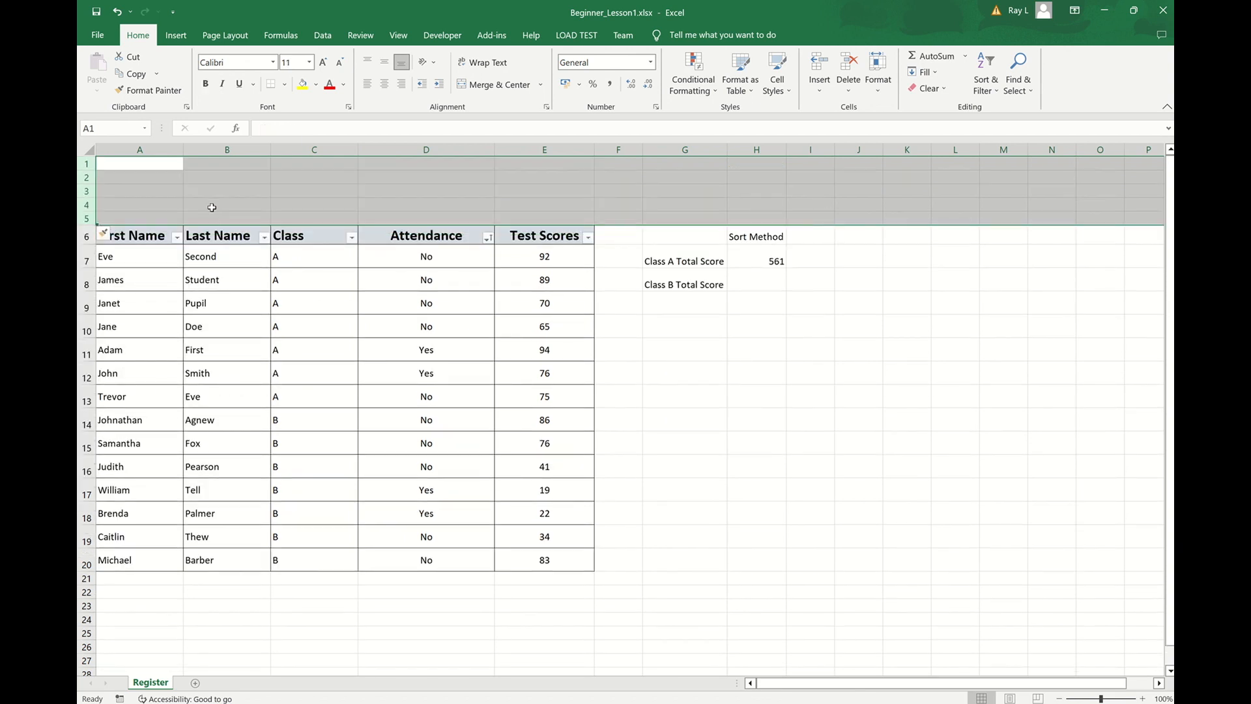
click(831, 416)
Move the totals block G6:H8 to the blank rows above the register, starting at A1.
drag(679, 232, 762, 280)
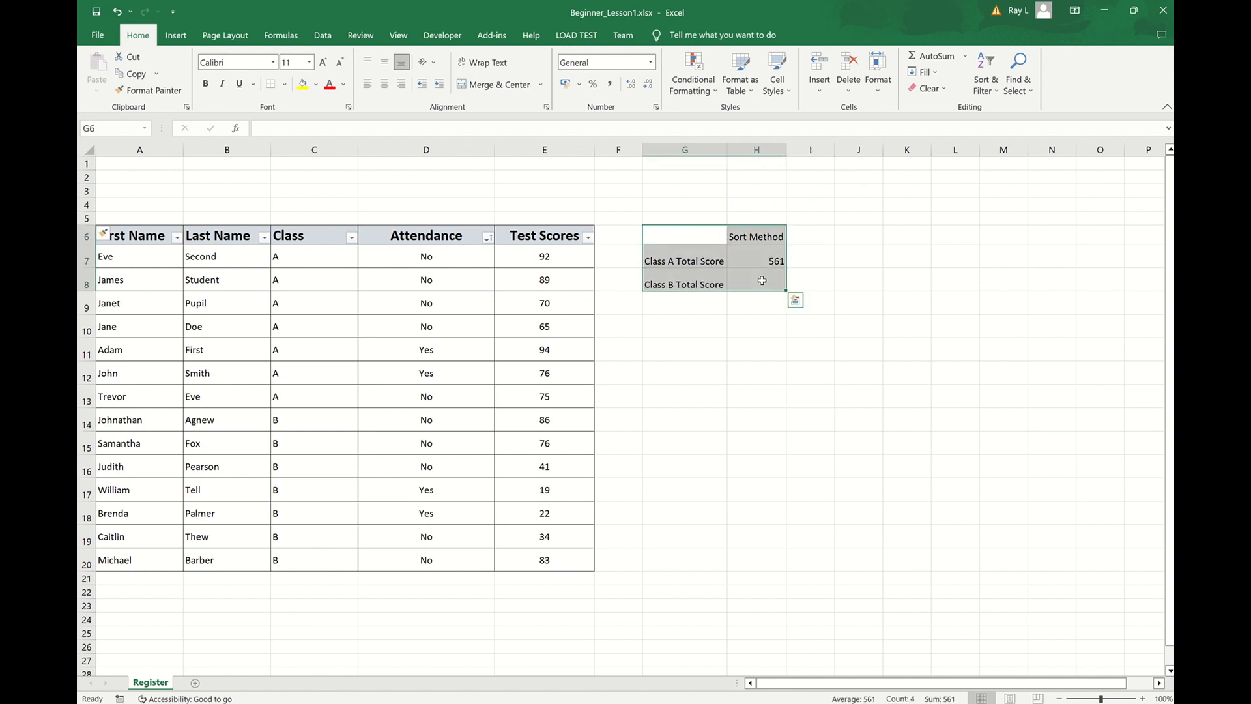
right_click(762, 282)
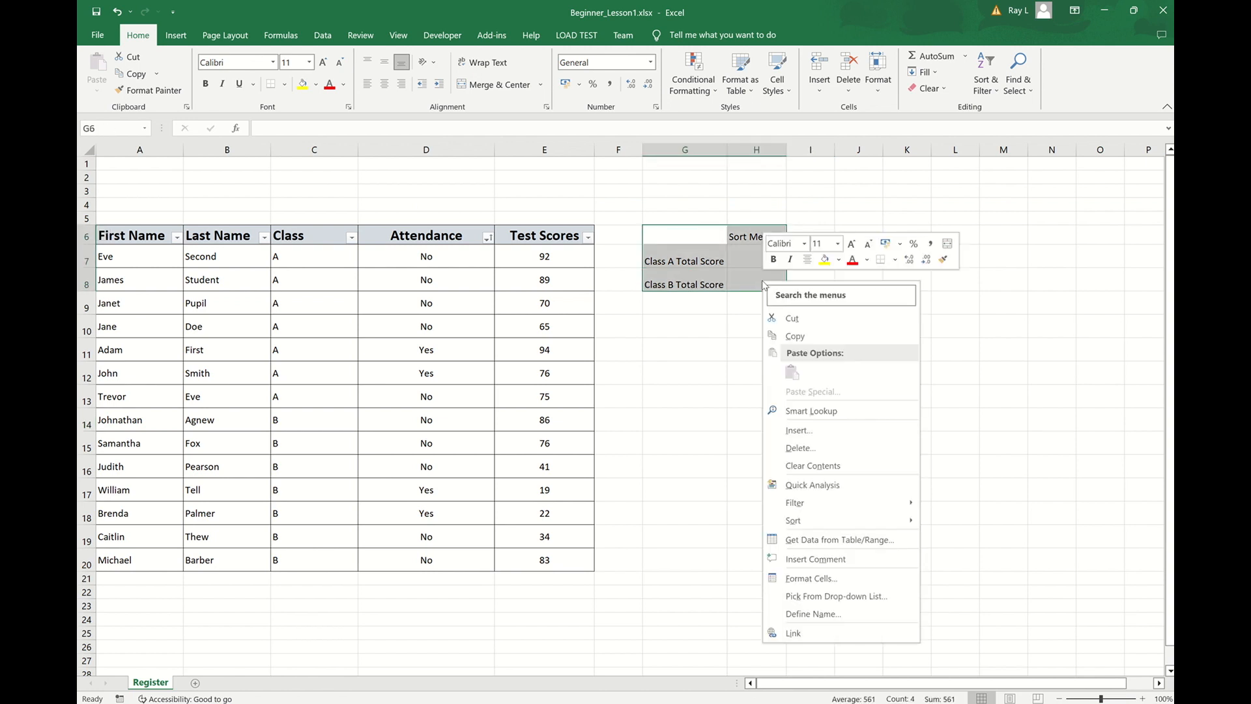
click(818, 321)
click(115, 165)
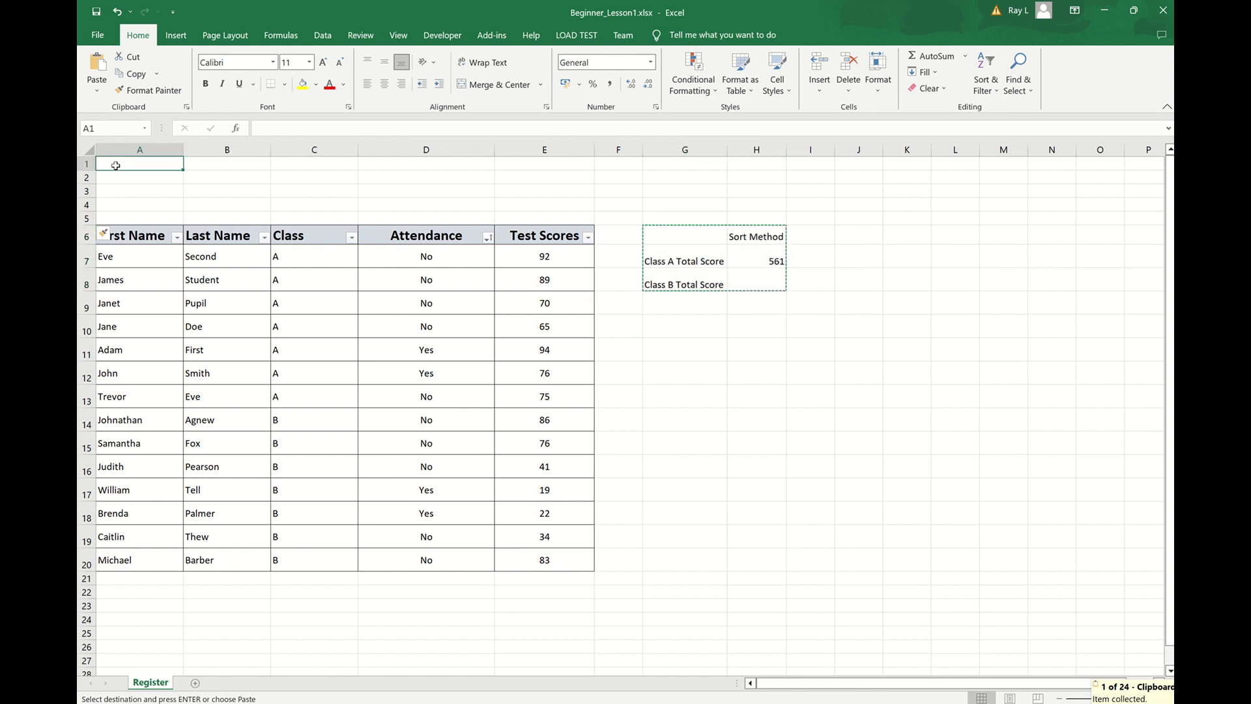
right_click(116, 166)
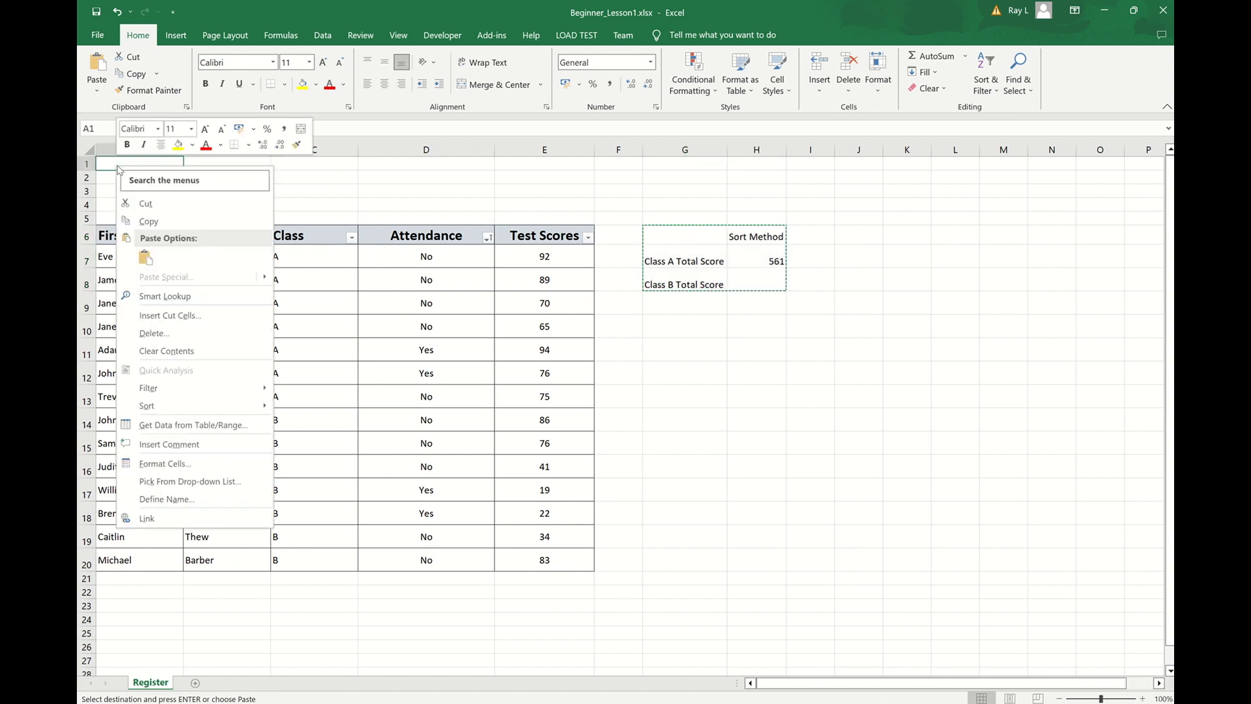
click(146, 259)
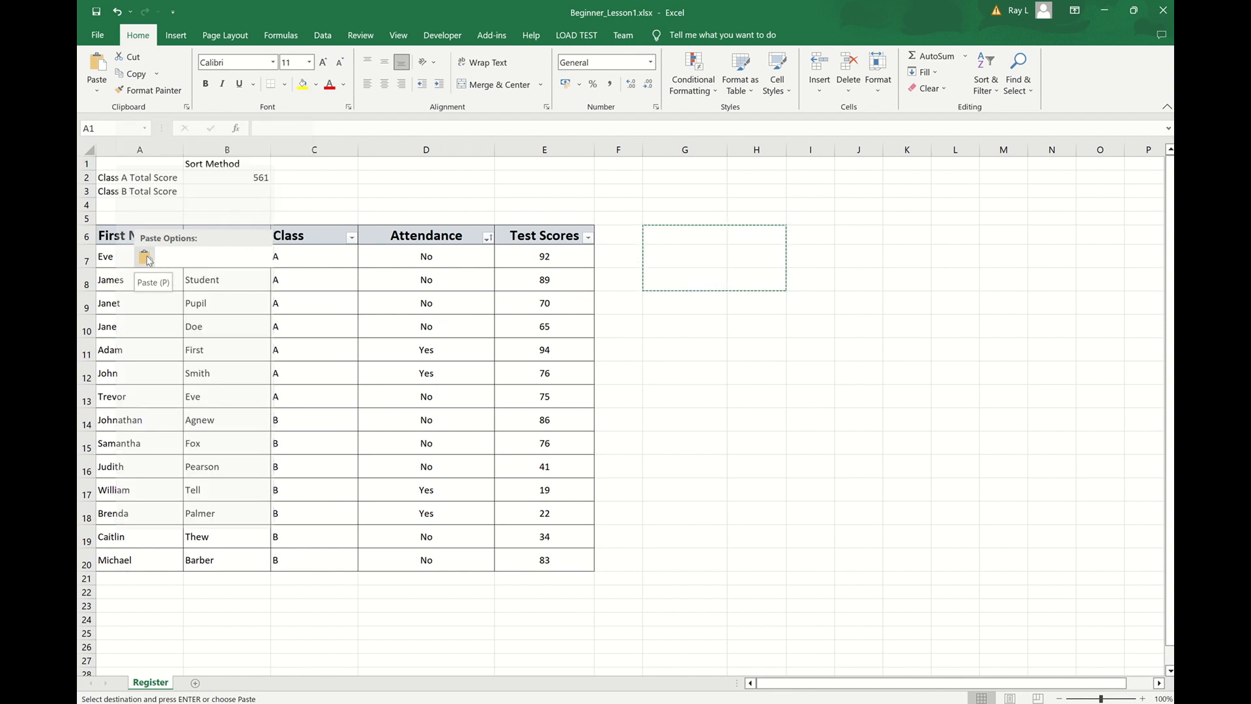
click(146, 258)
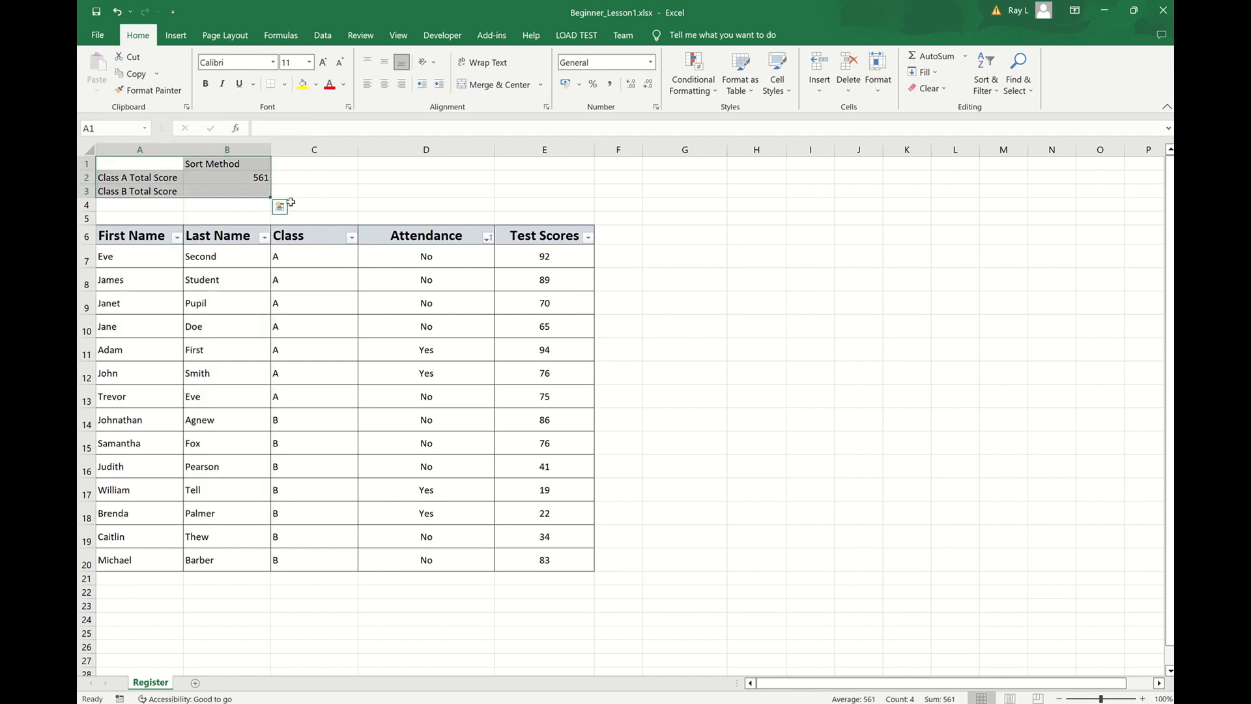
Filter the Class column to show only class B students.
click(351, 238)
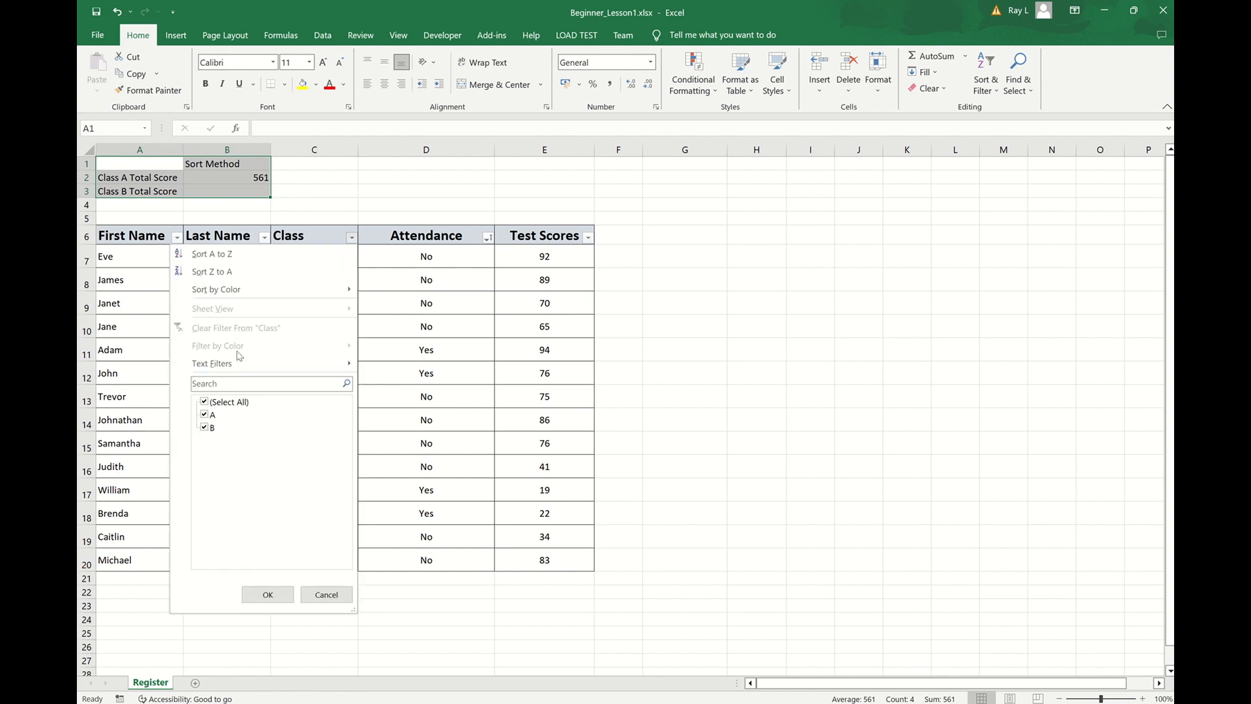
click(204, 402)
click(204, 427)
click(268, 595)
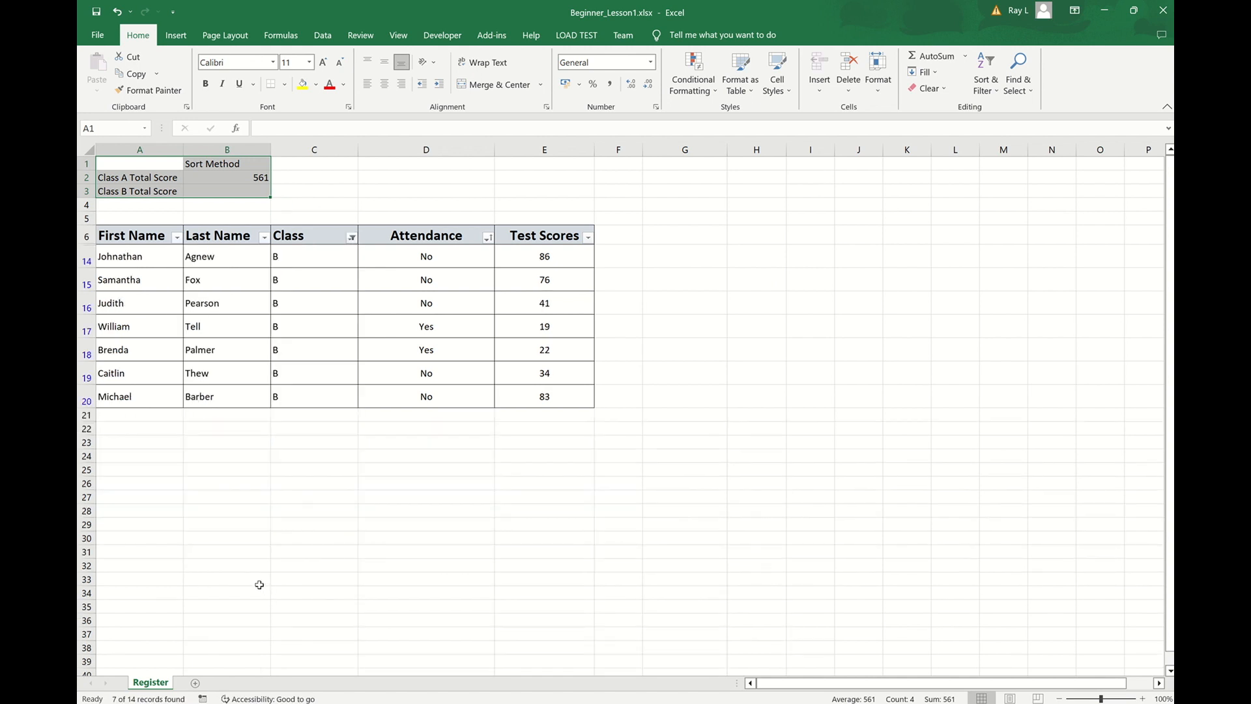
Sum the visible class B test scores in E14:E20 and enter 361 as the Class B Total Score in B3.
key(ctrl+v)
drag(551, 256, 549, 393)
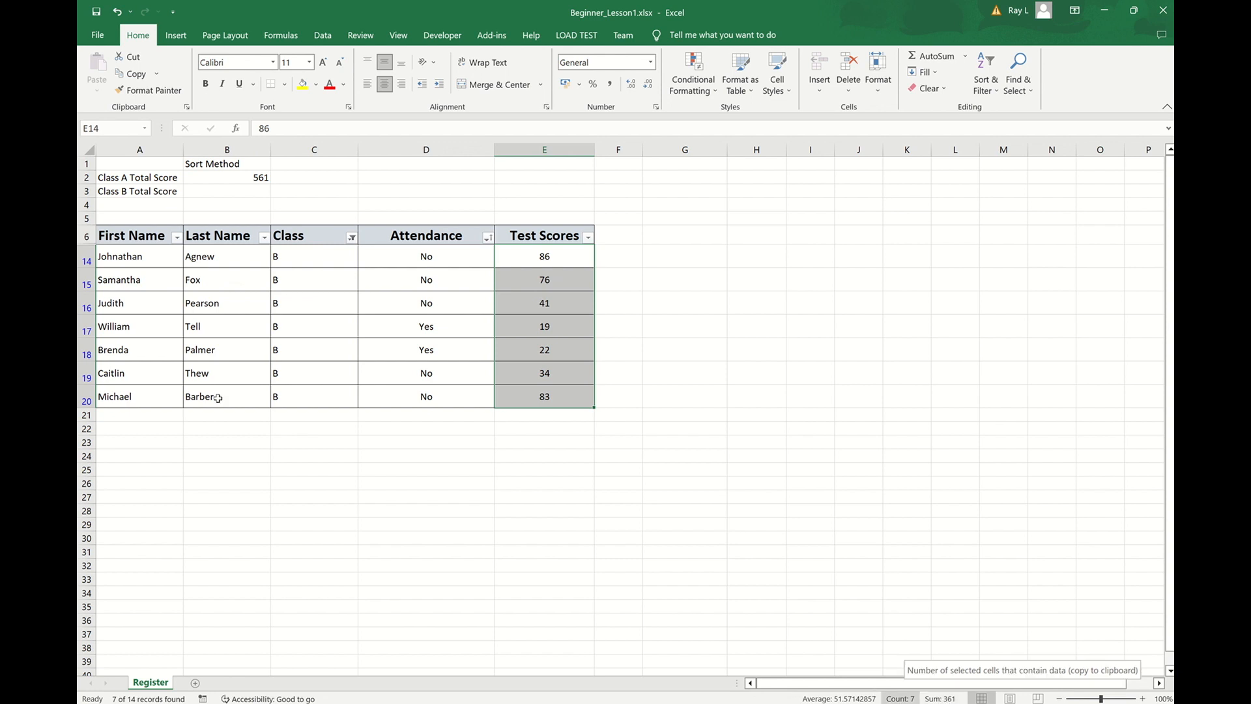
click(250, 189)
text(361)
key(Return)
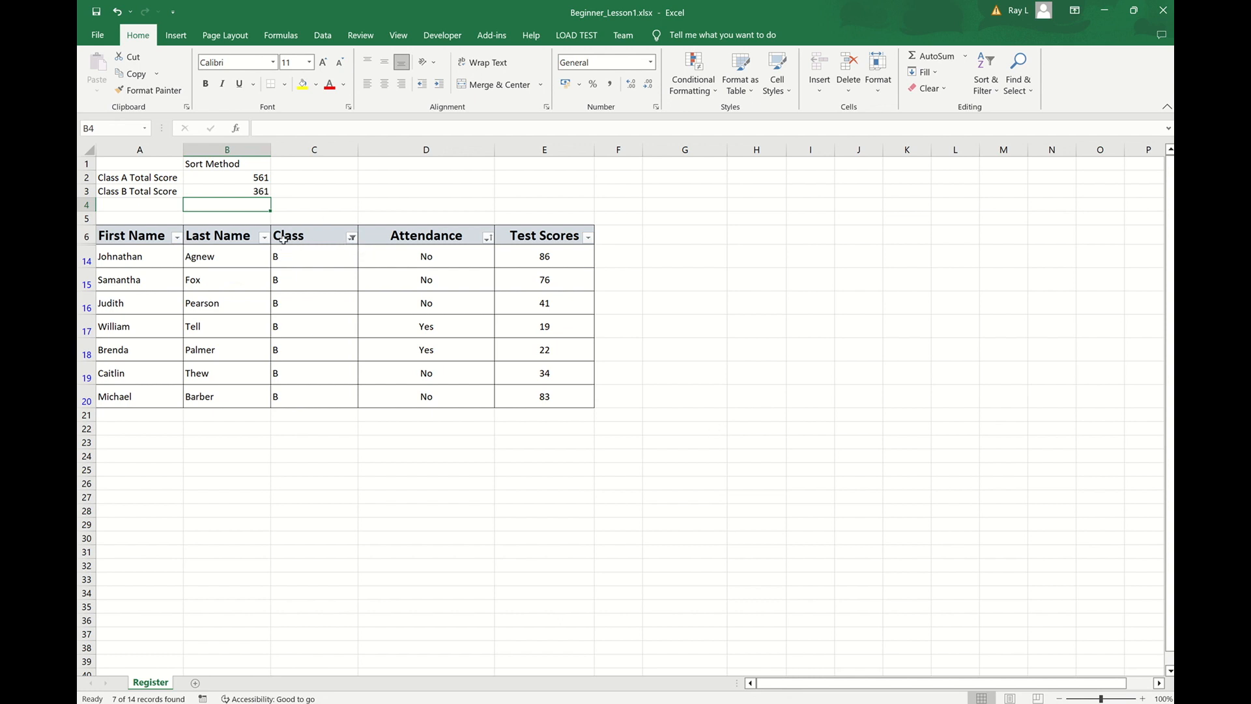
Clear the filter from the Class column and add the heading Subtotal in C1.
click(351, 238)
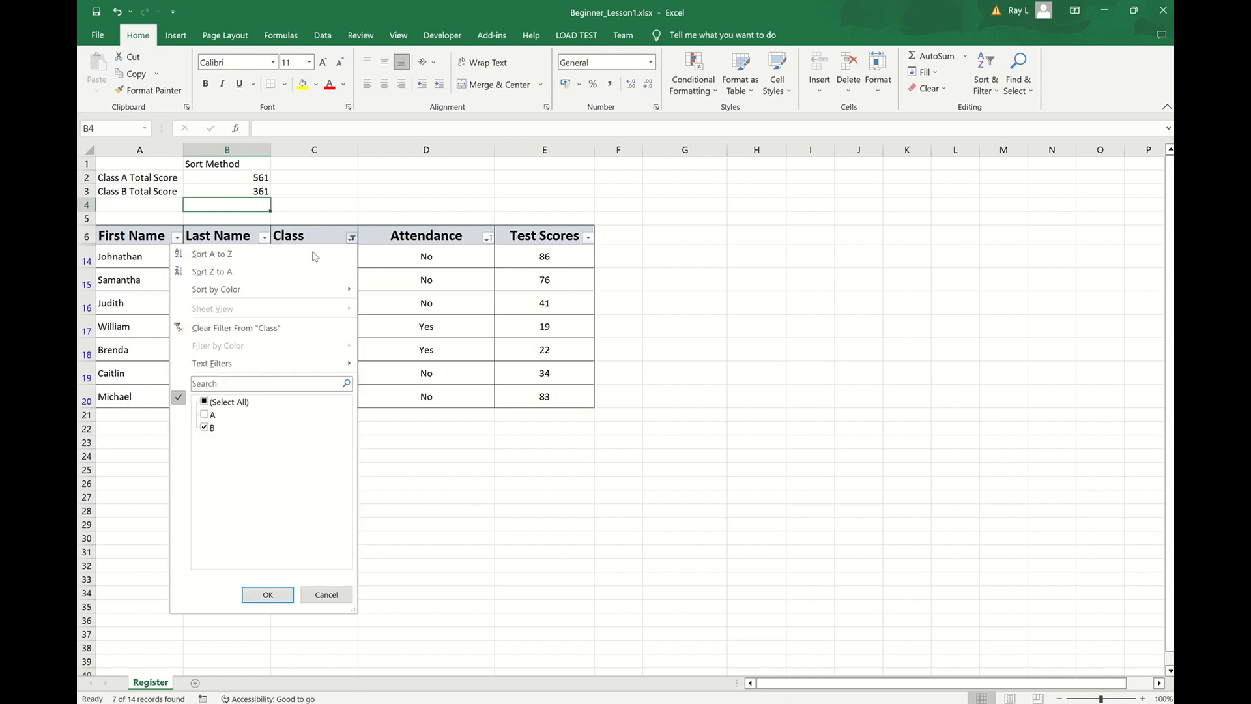
click(265, 329)
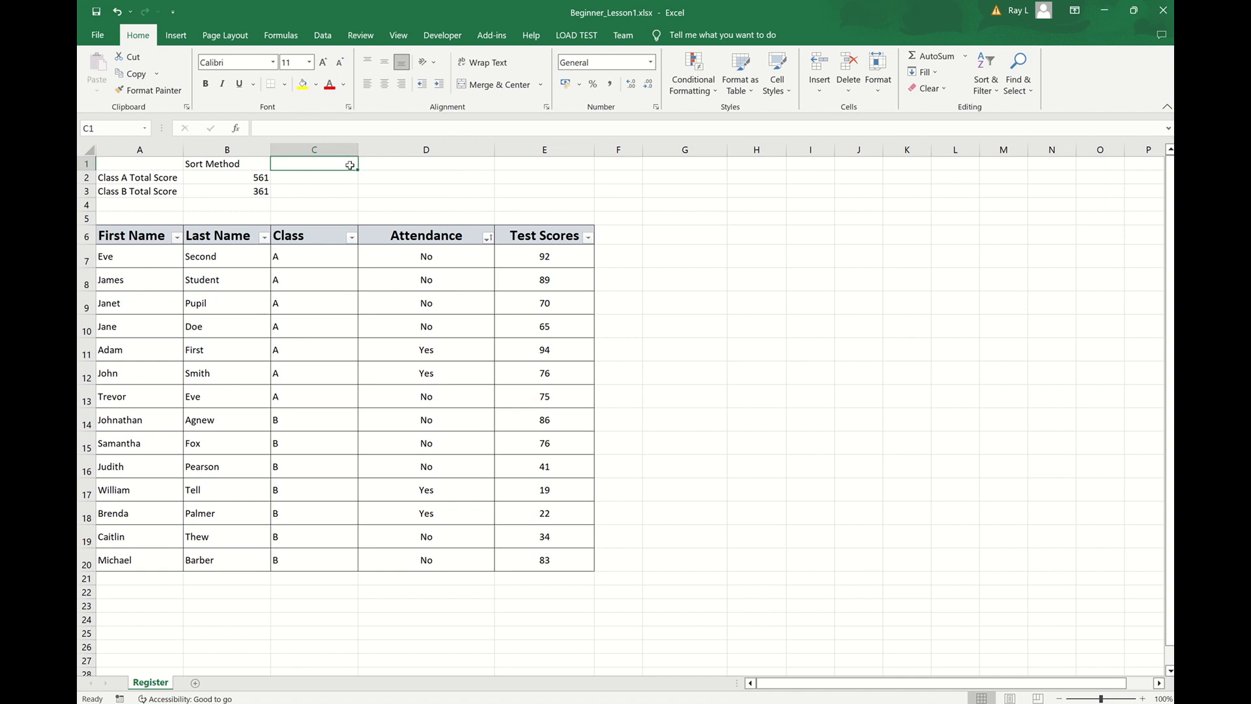
text(Subtotal)
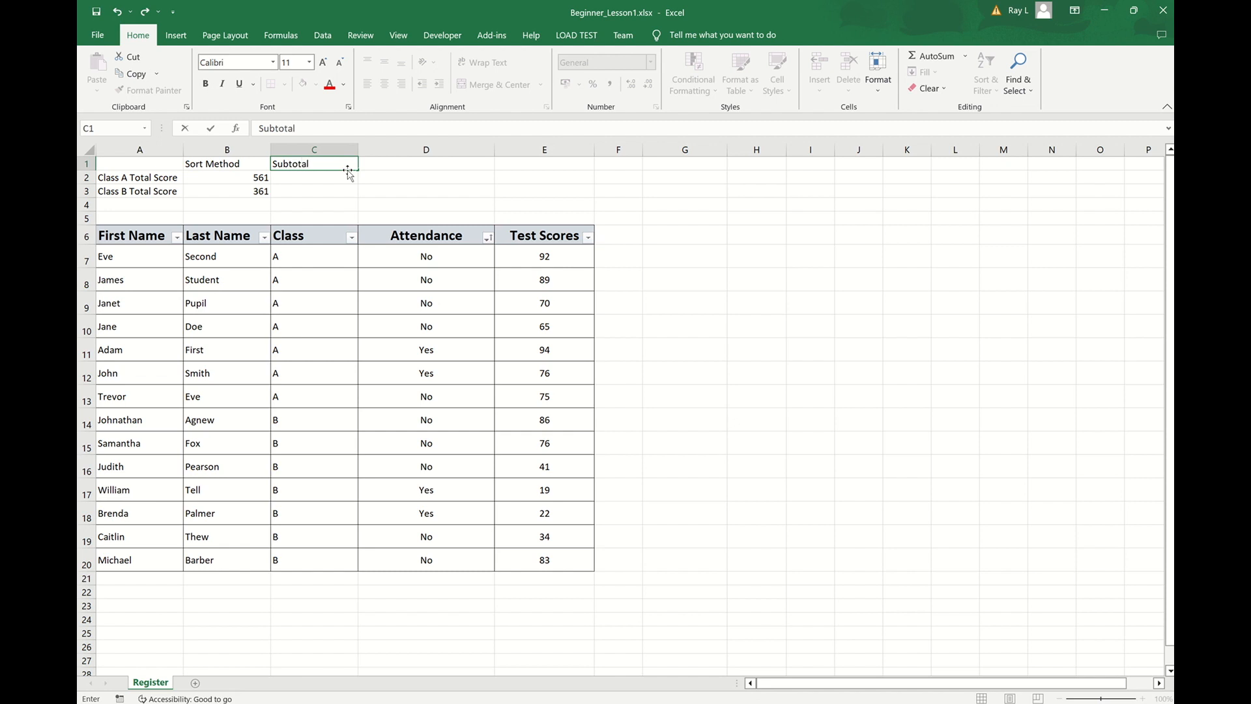
key(Return)
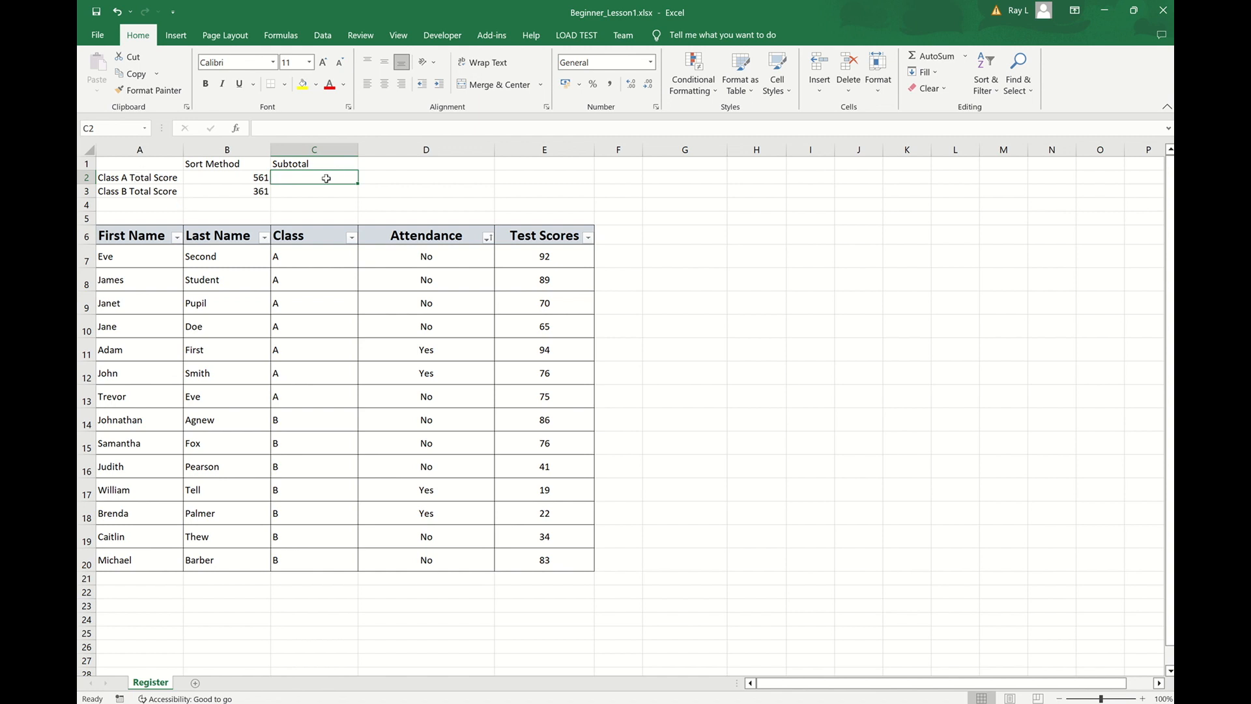
Enter a SUBTOTAL formula in C2 using function 9 (SUM) over the test scores in E7:E20.
text(=)
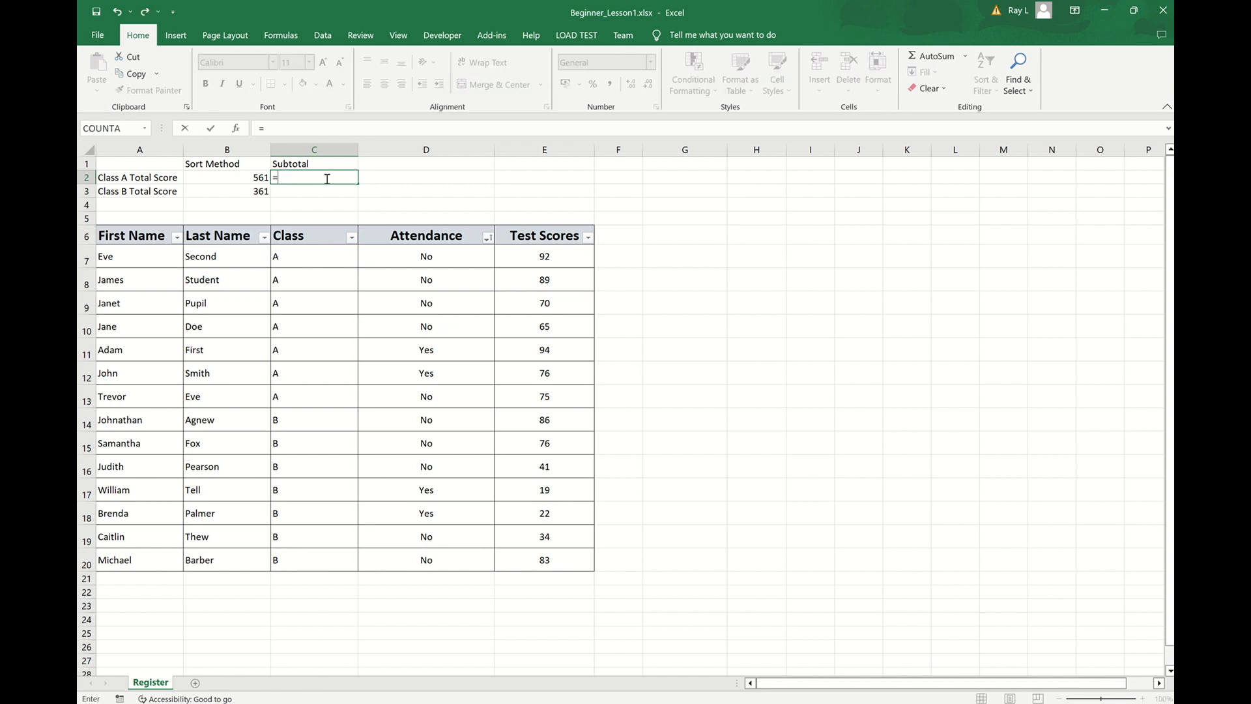
text(subtot)
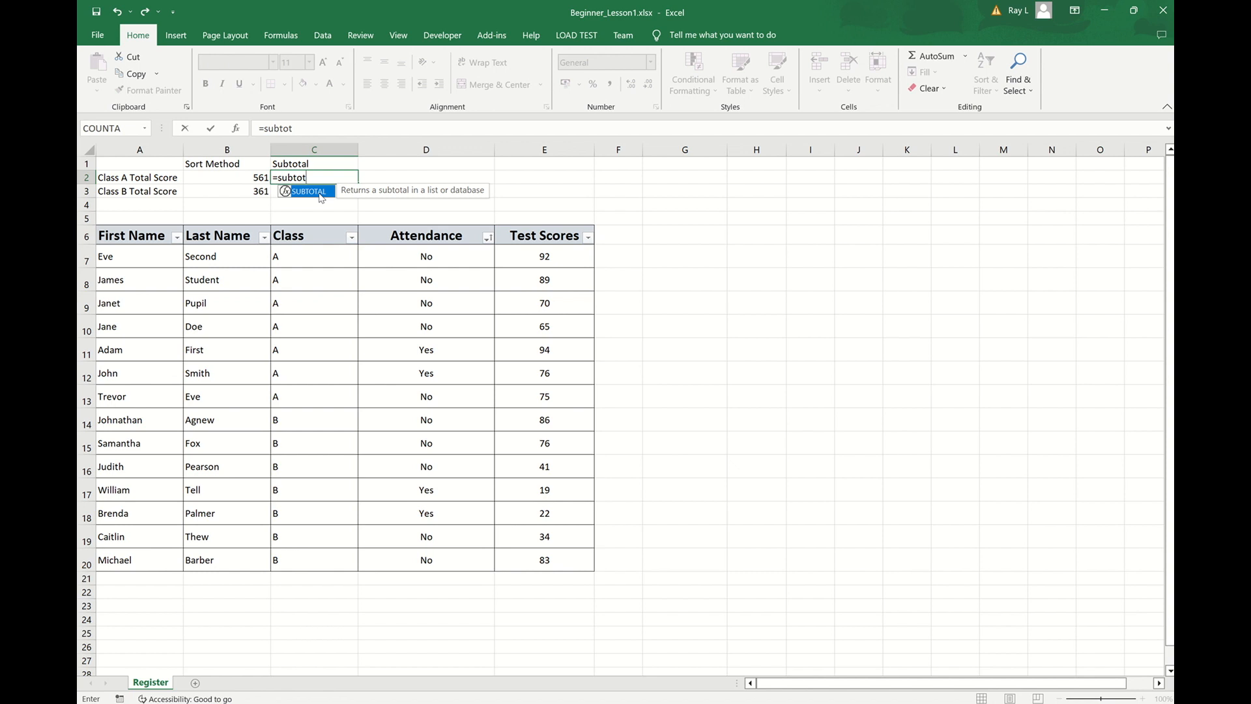
double_click(306, 191)
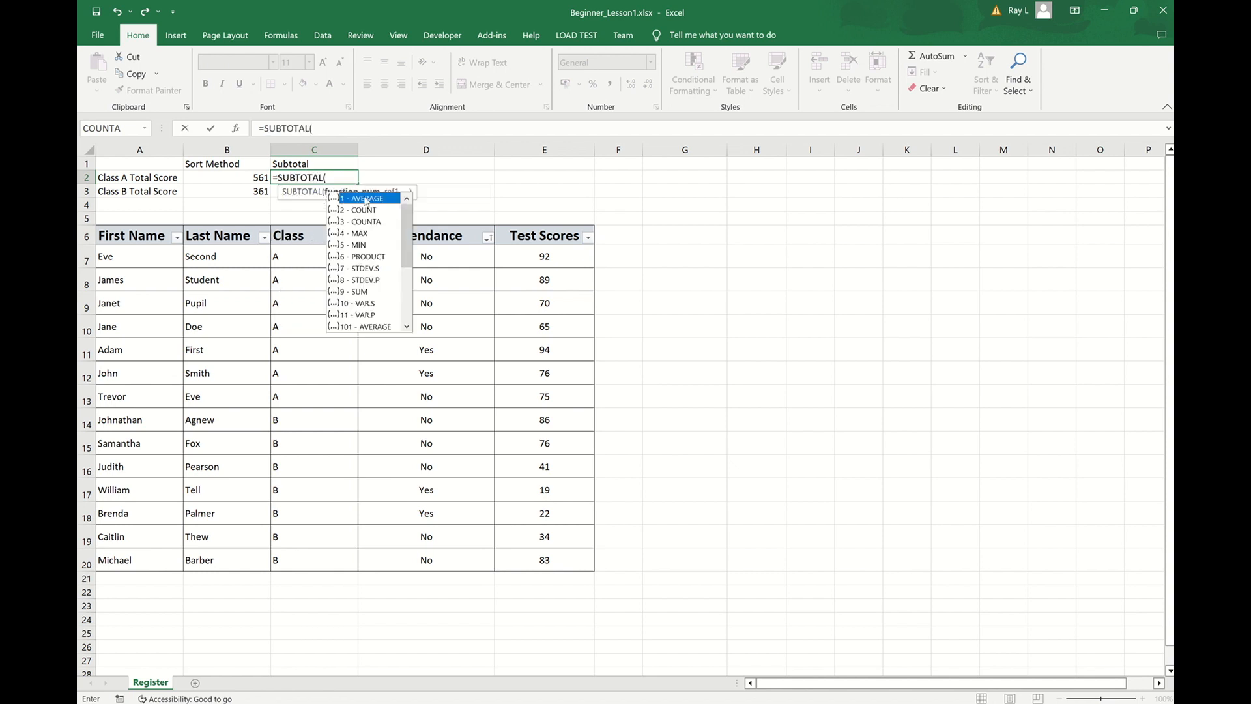
drag(406, 222, 410, 195)
double_click(361, 291)
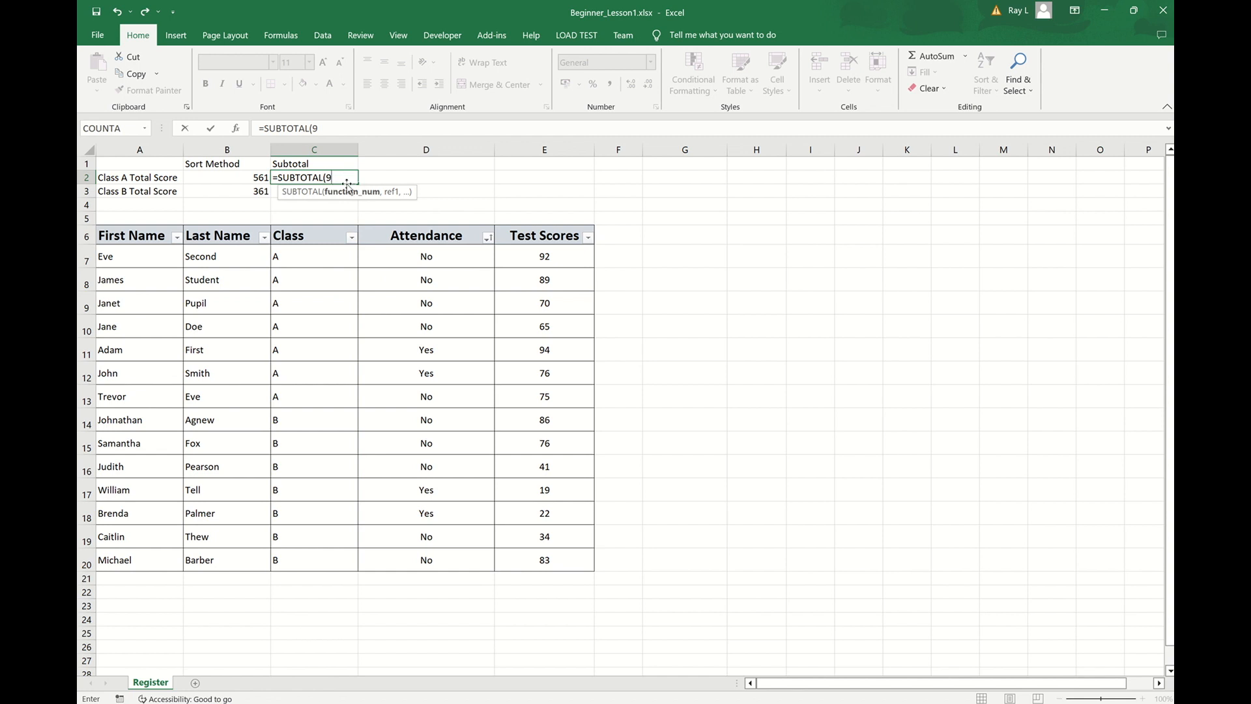
text(,)
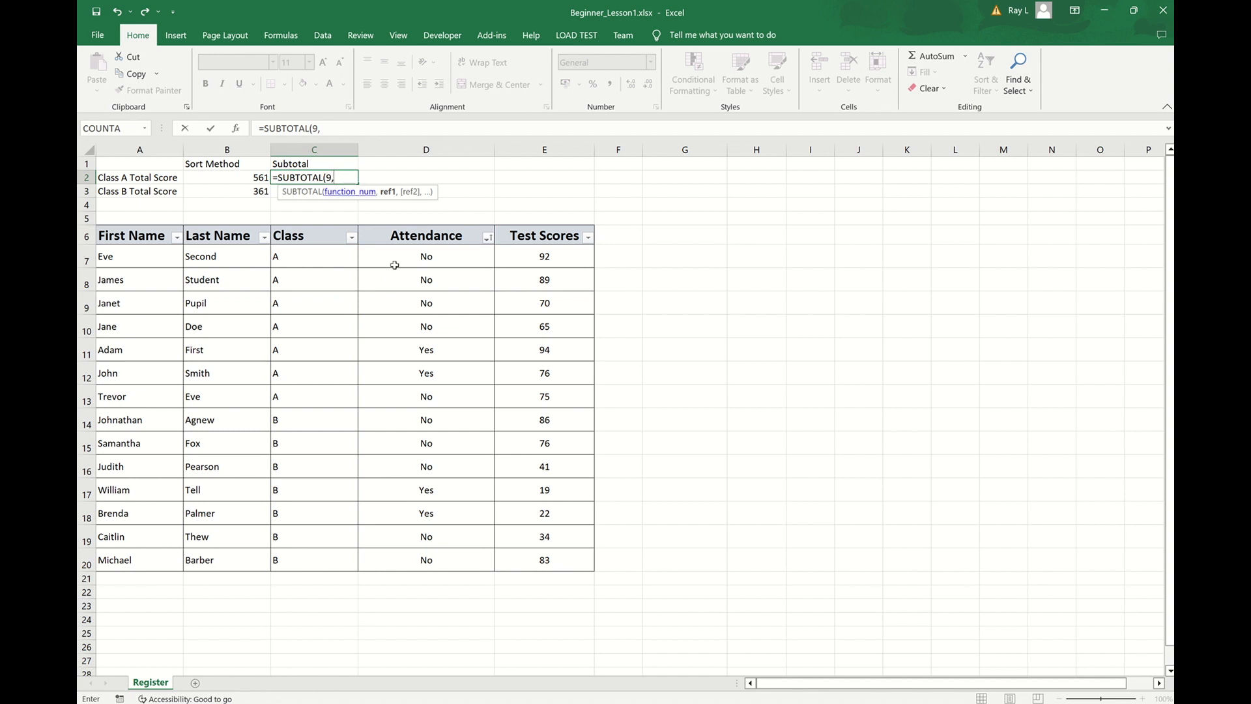
drag(558, 253, 558, 562)
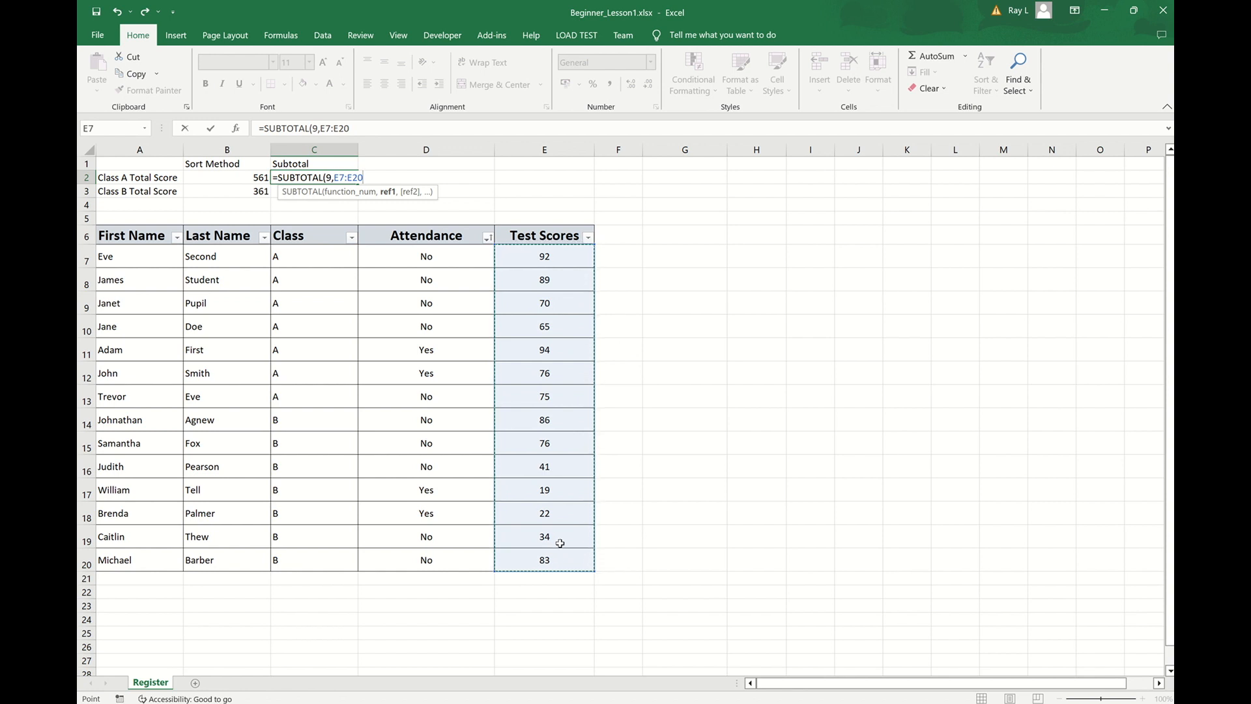
key(ctrl+Return)
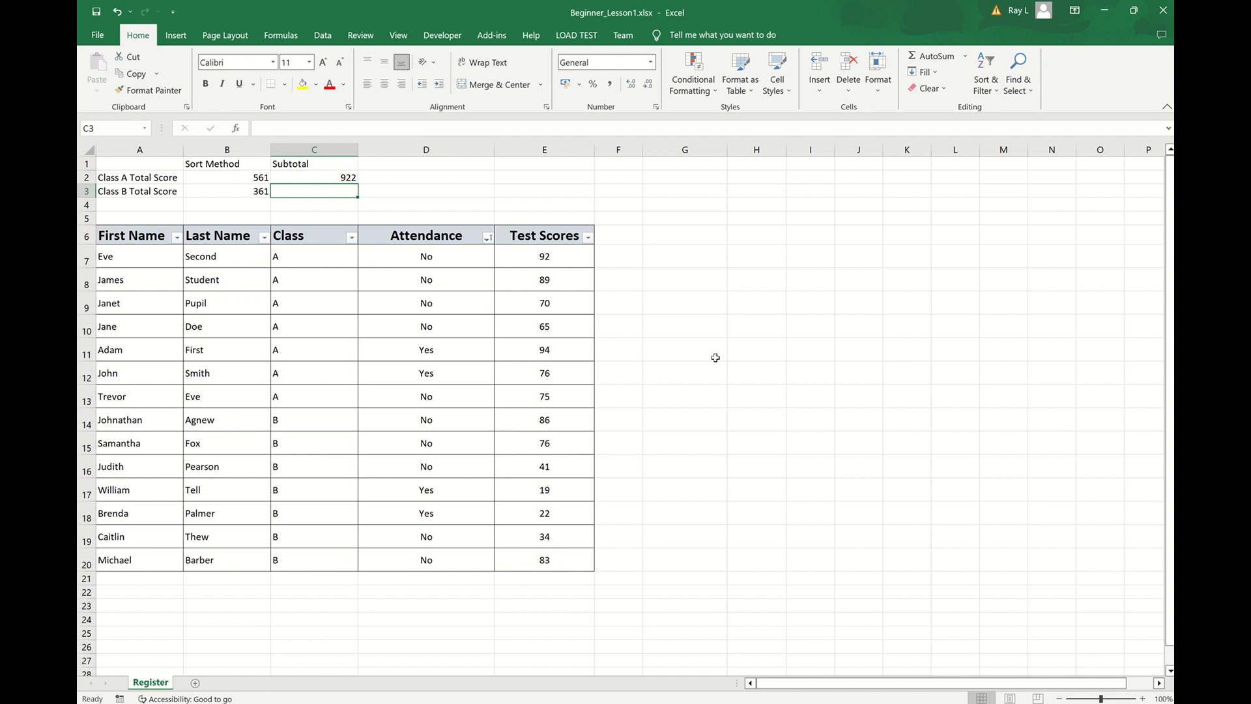
Check the sum of all test scores in E7:E20, and filter the Class column to class A to test the subtotal.
drag(555, 256, 554, 552)
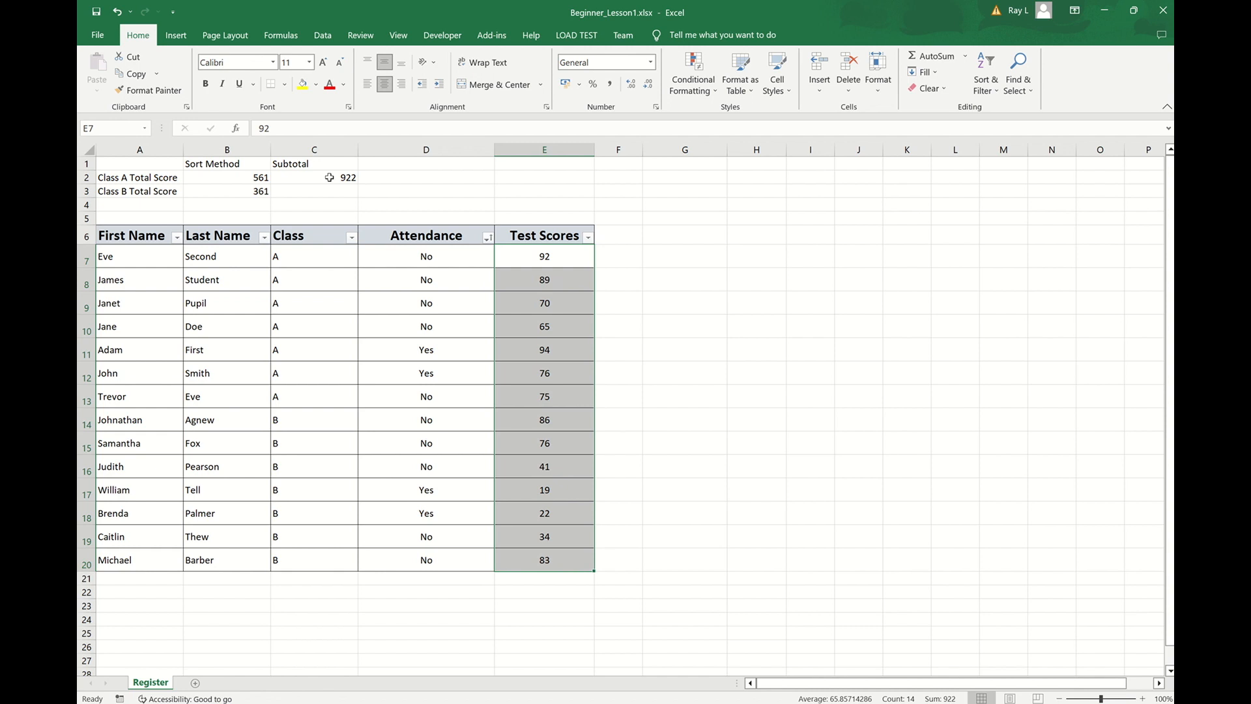
click(351, 238)
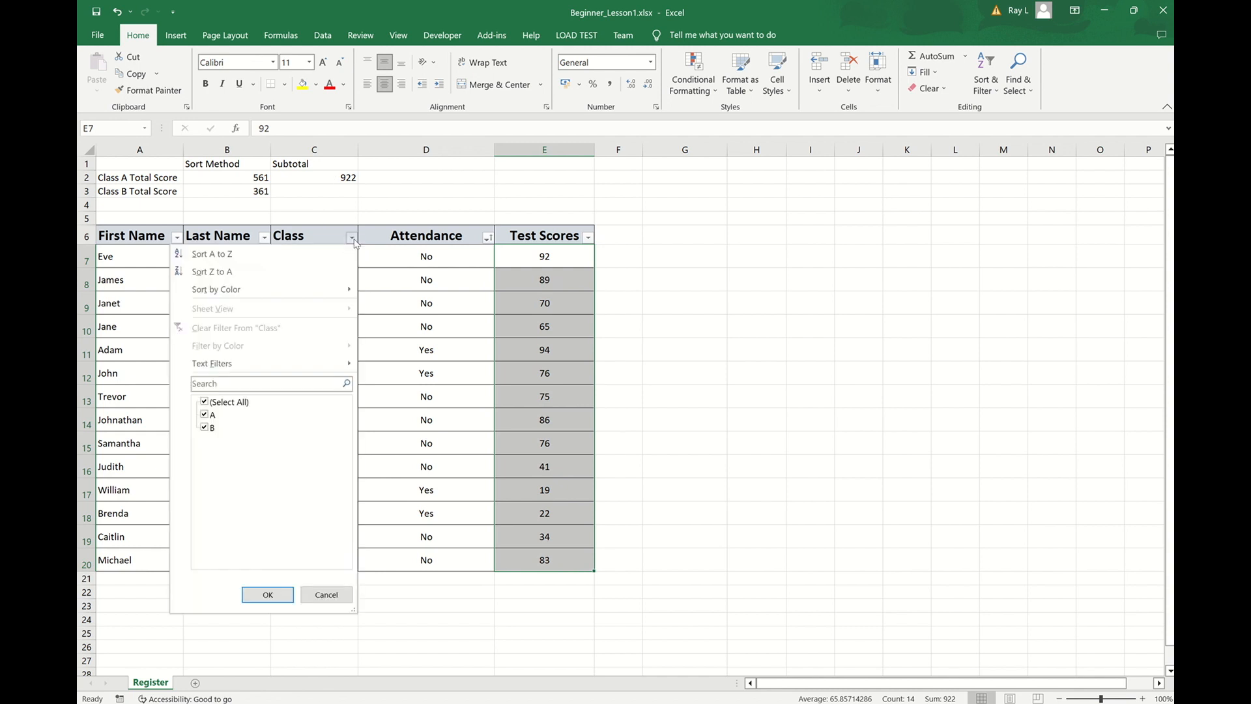
click(205, 428)
click(263, 592)
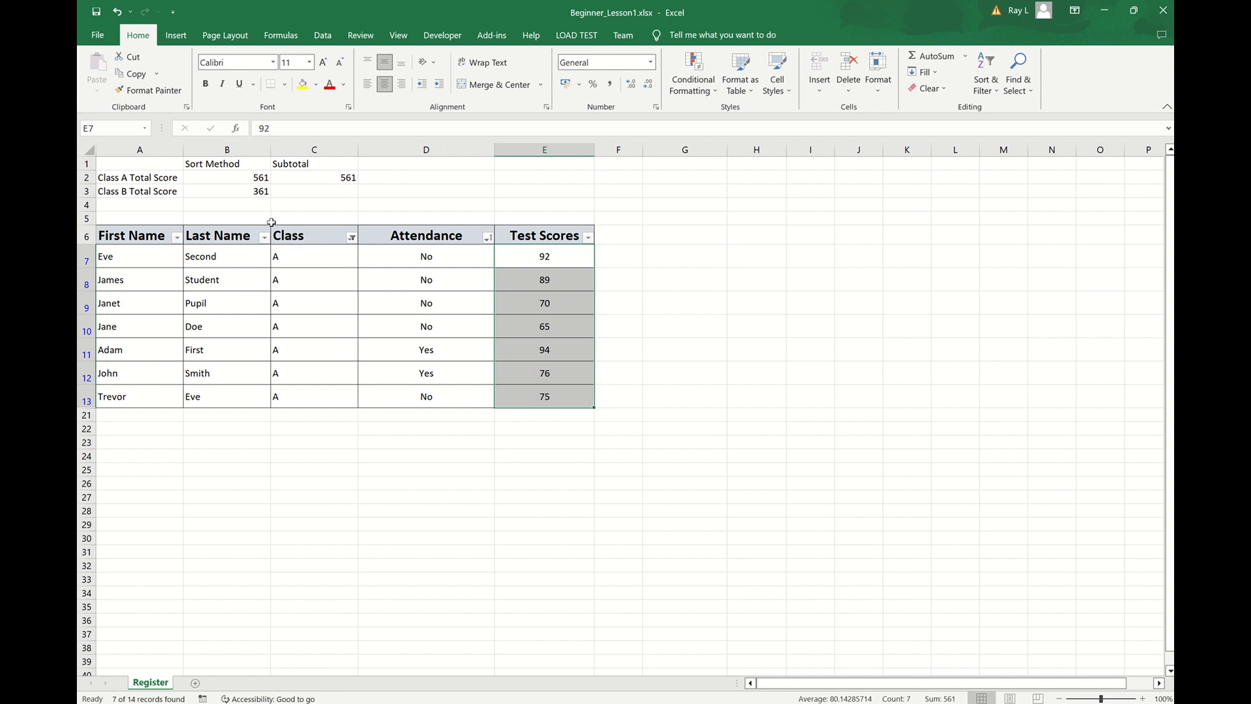
Switch the Class filter to show only class B and check how the subtotal in C2 responds.
click(352, 237)
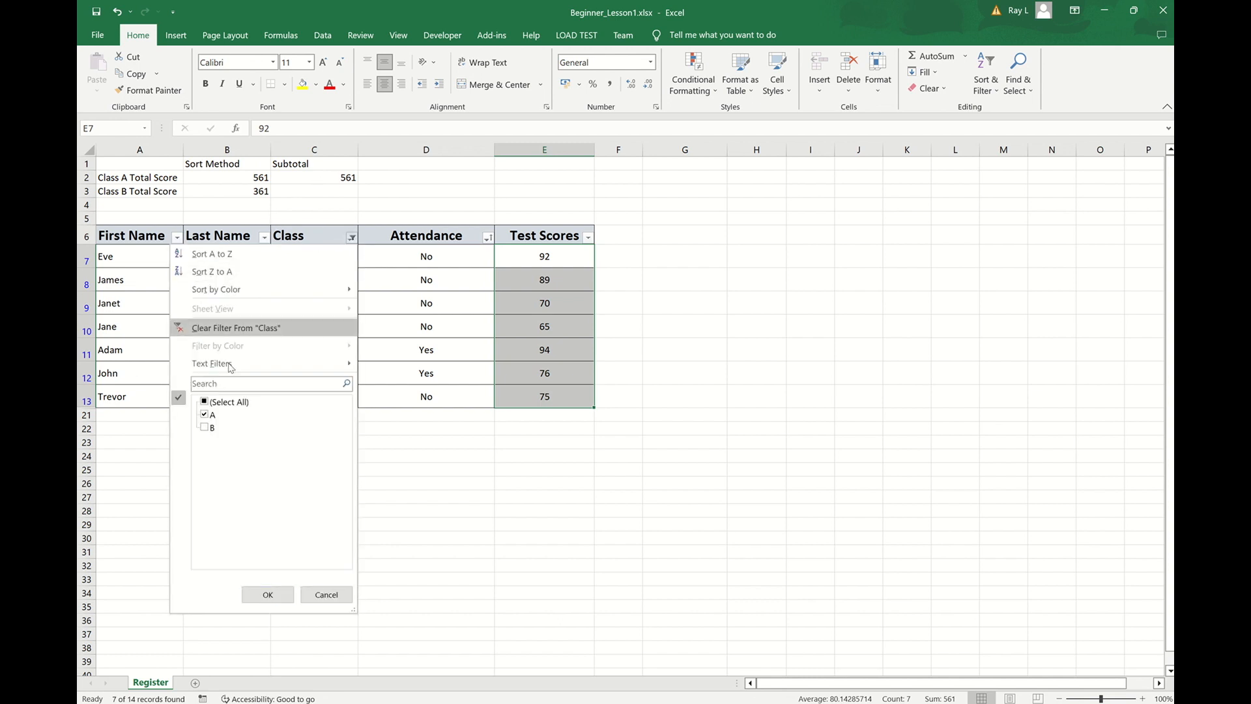
click(204, 414)
click(204, 427)
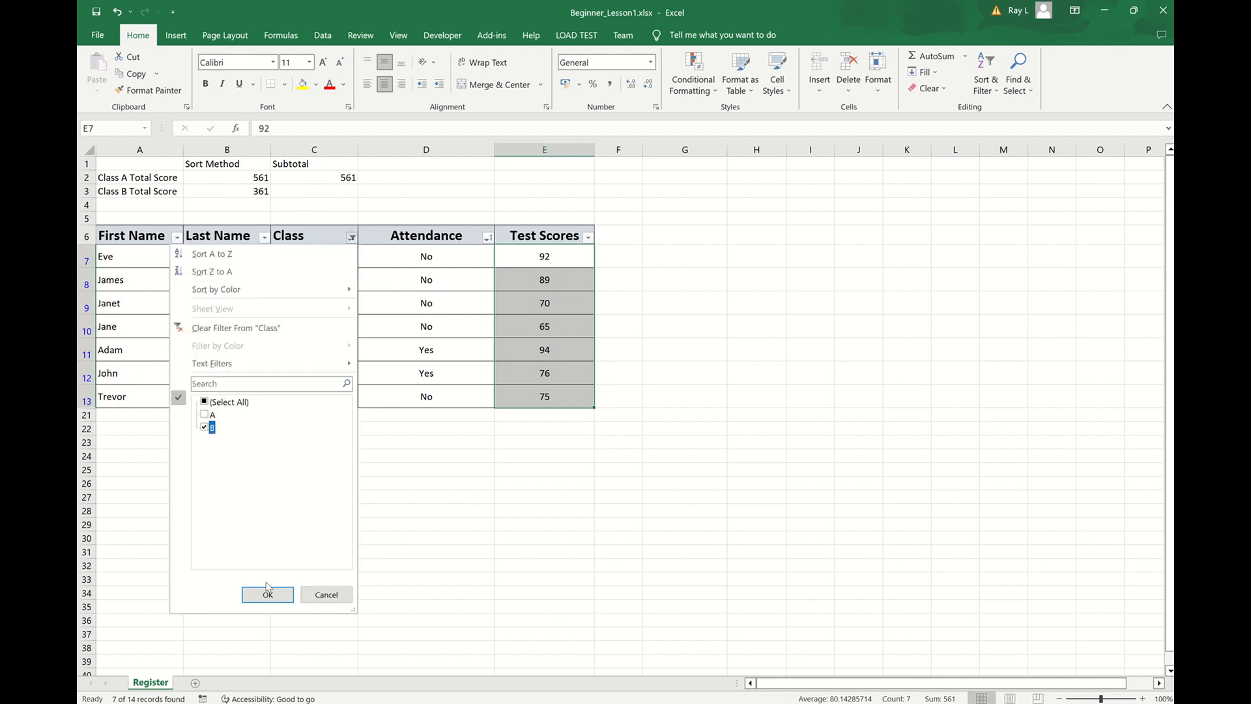
click(268, 593)
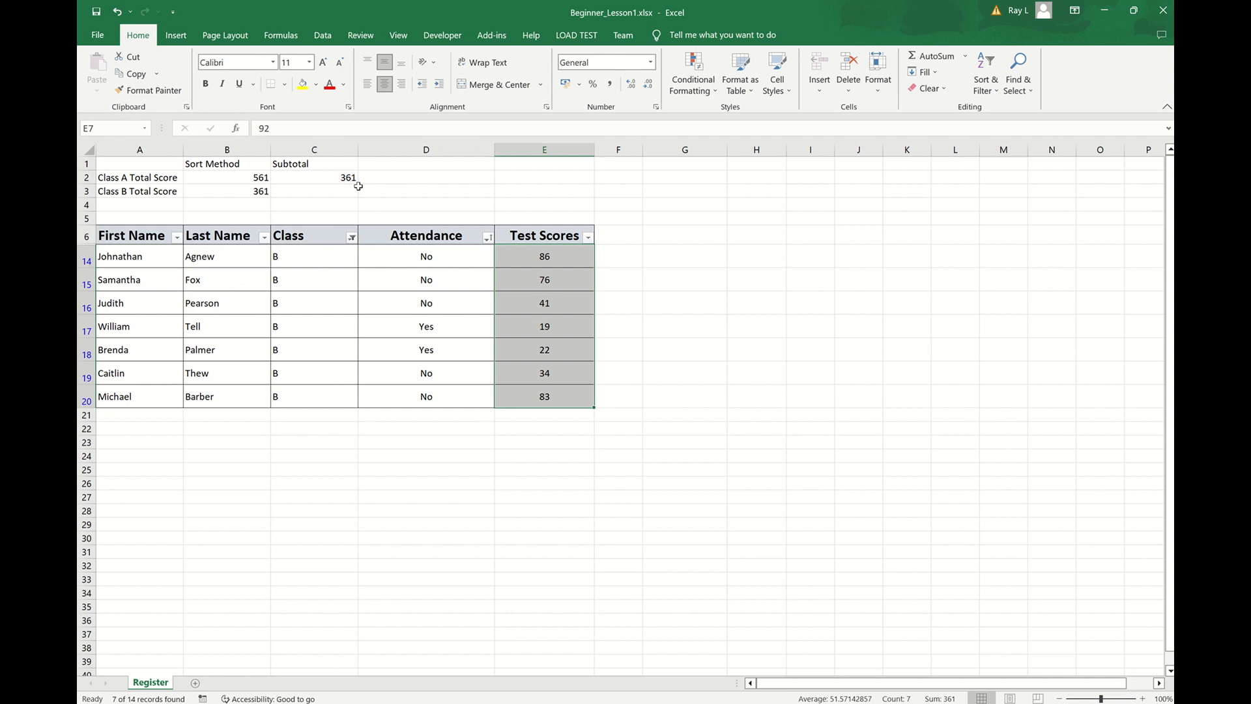
Add the heading SUMIF in D1 and remove the Class filter so all students are shown.
click(423, 162)
text(SUMIF)
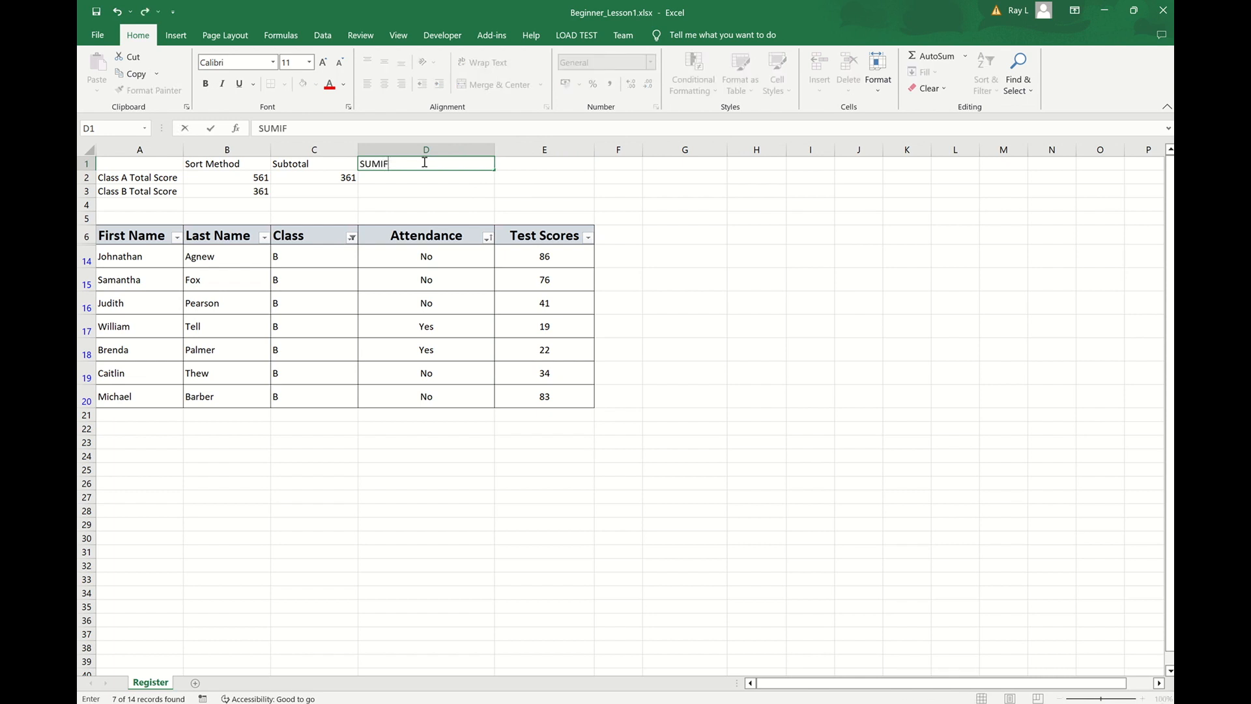
key(Return)
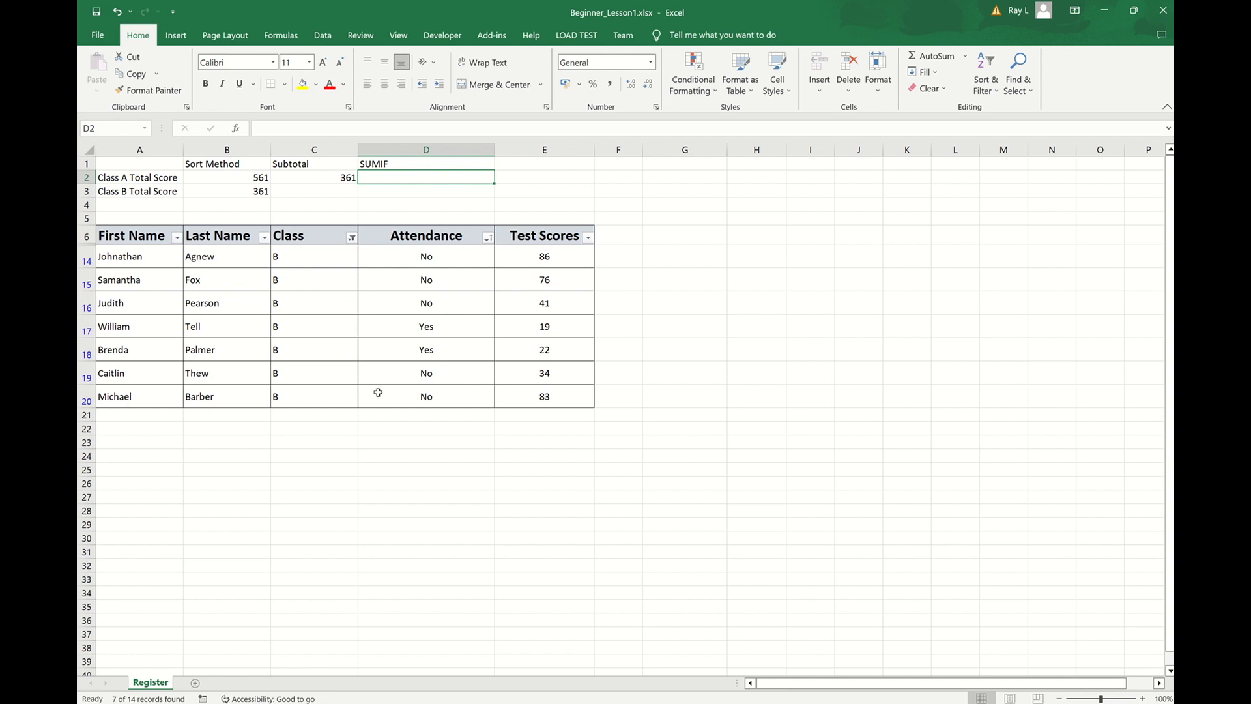
click(352, 238)
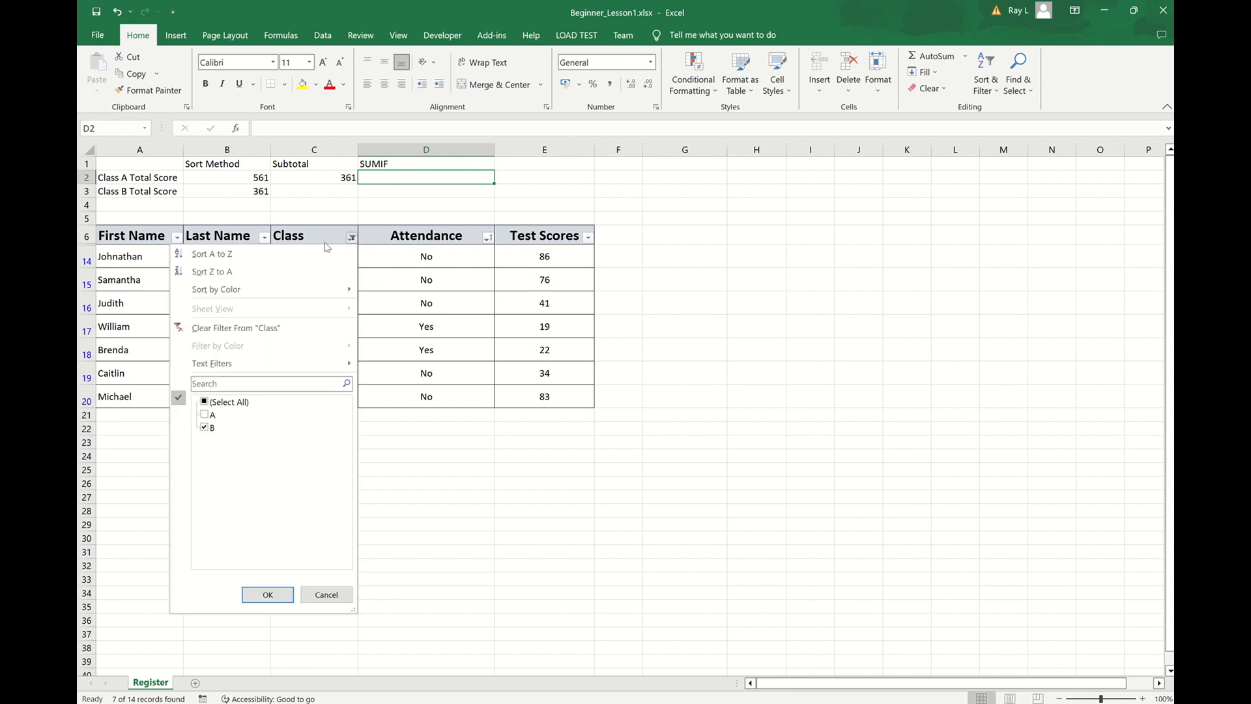
click(240, 330)
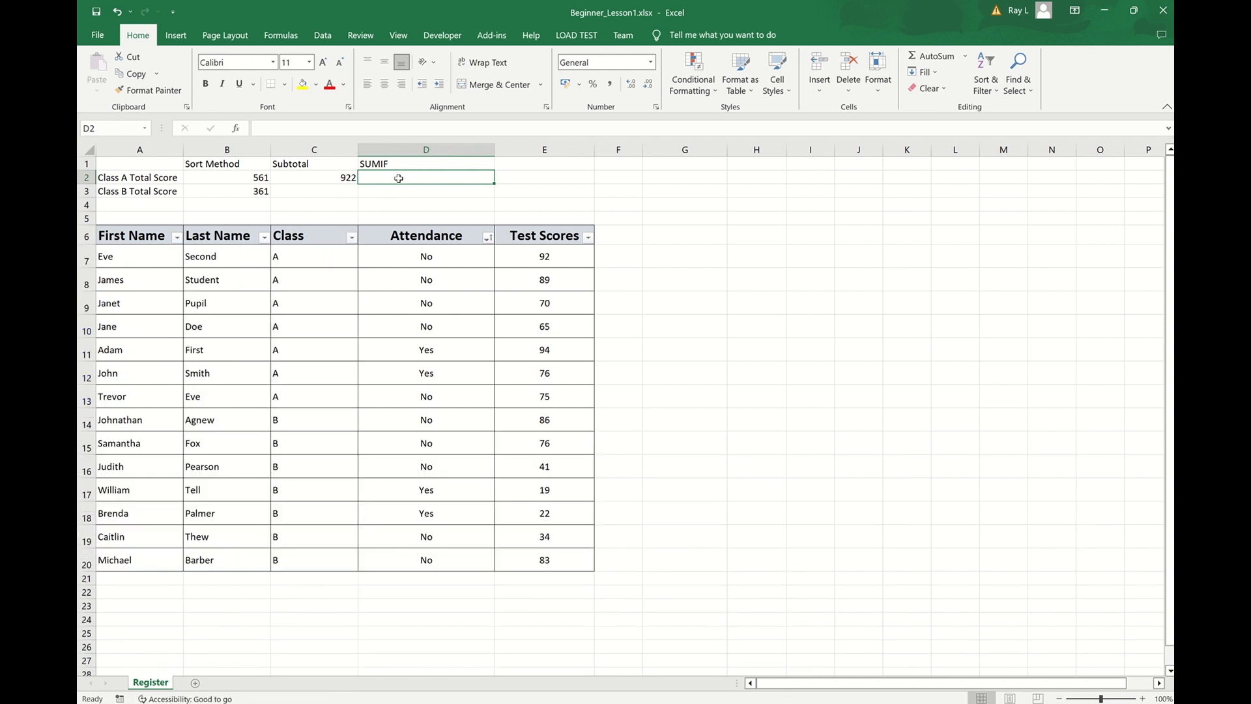
Start a SUMIF formula in D2 for the Class A Total Score.
text(=)
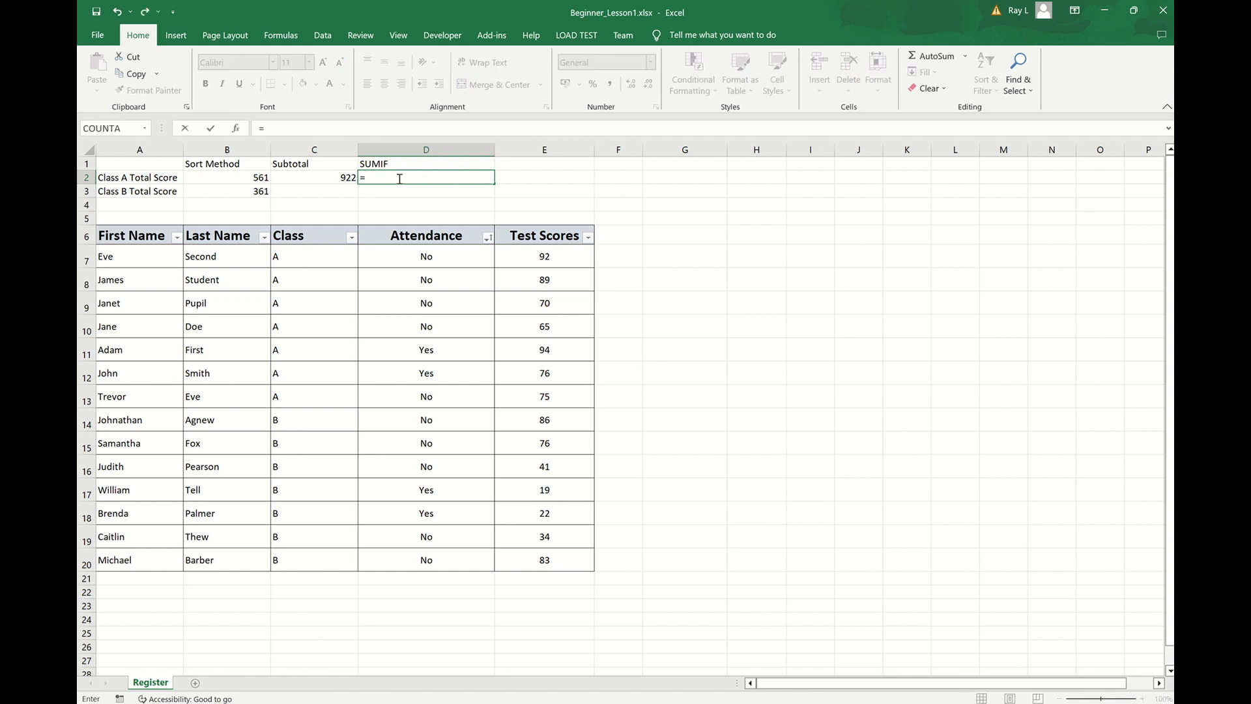
text(sumif)
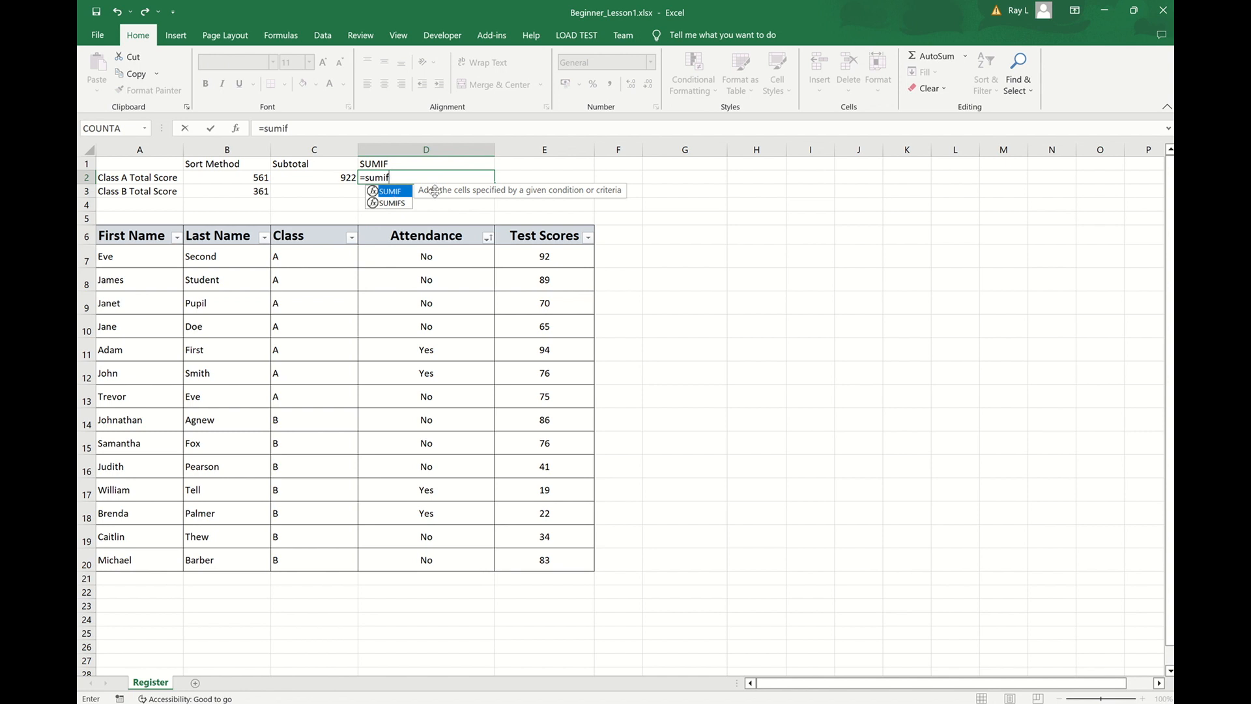
double_click(391, 192)
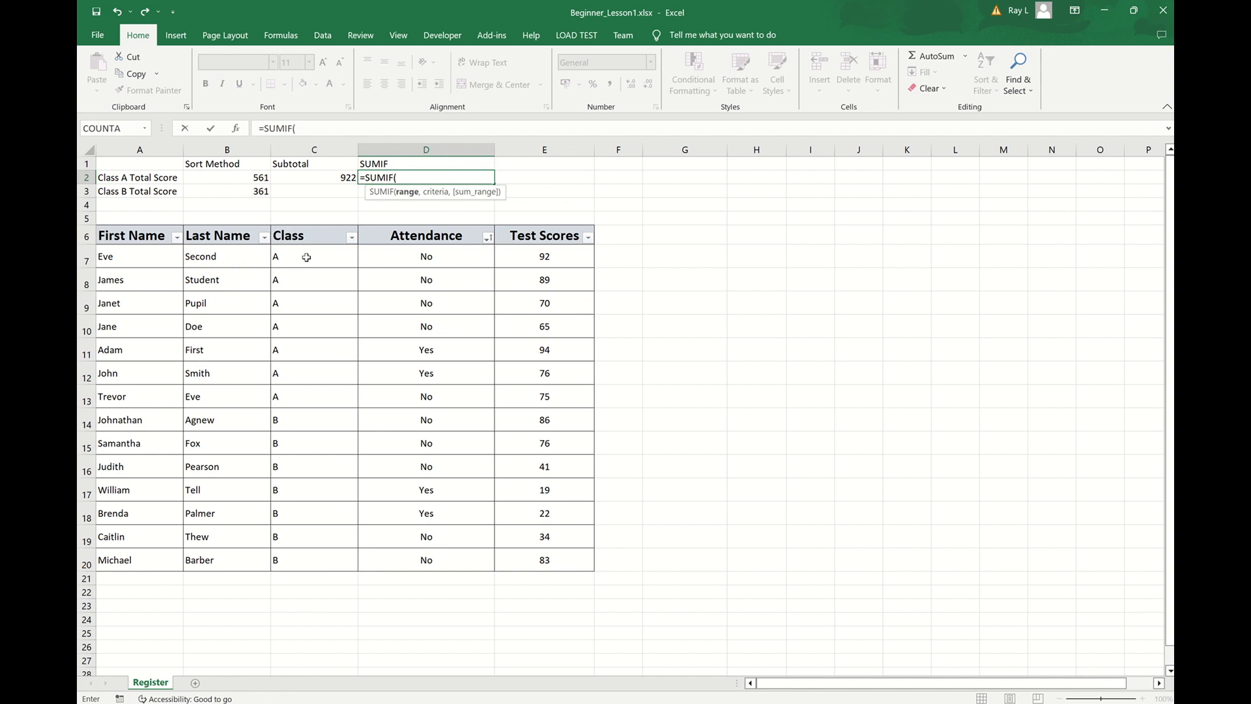
text(C:C)
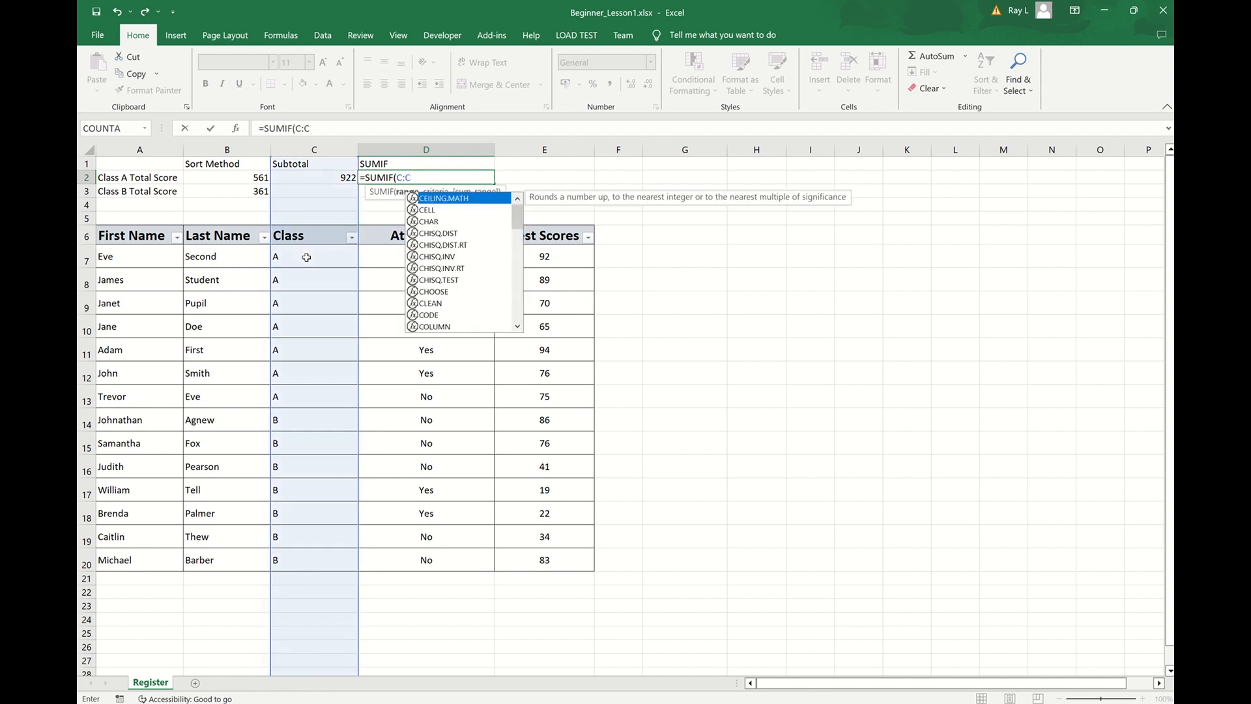
key(BackSpace)
key(BackSpace)
key(BackSpace)
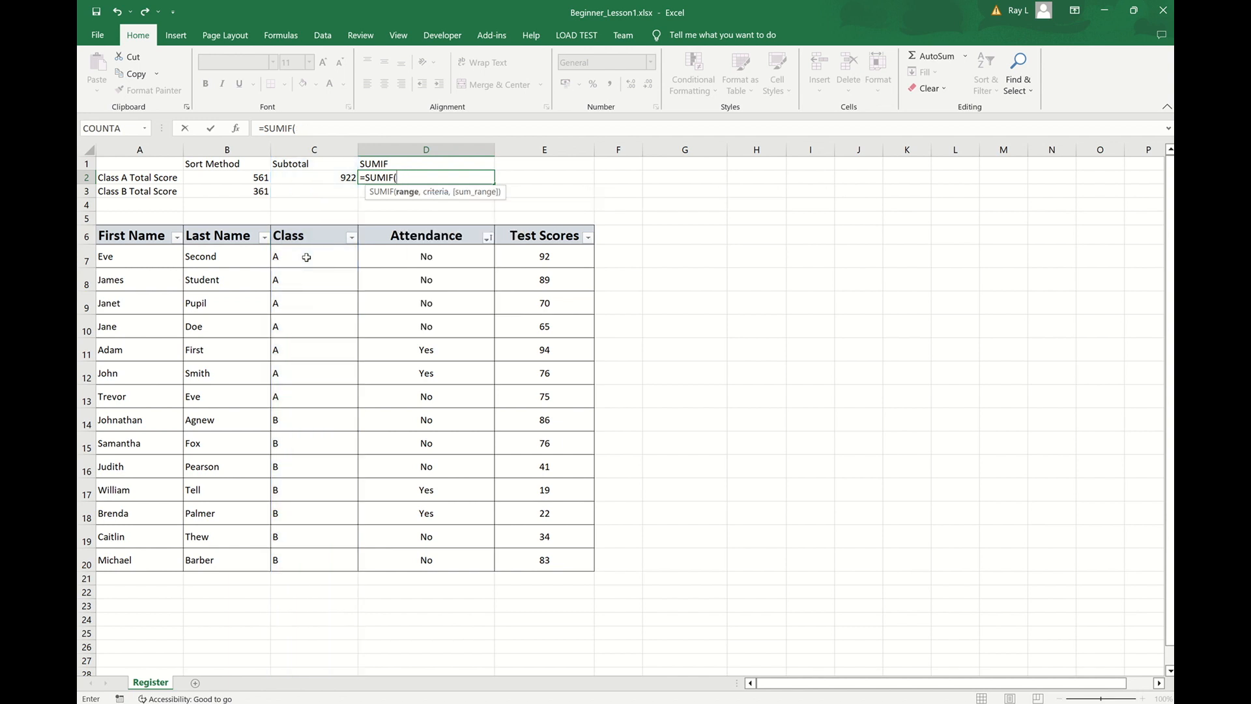
Complete the SUMIF formula in D2 with range C:C, criteria "A" and sum range E:E, and reselect the cell to review it.
click(330, 142)
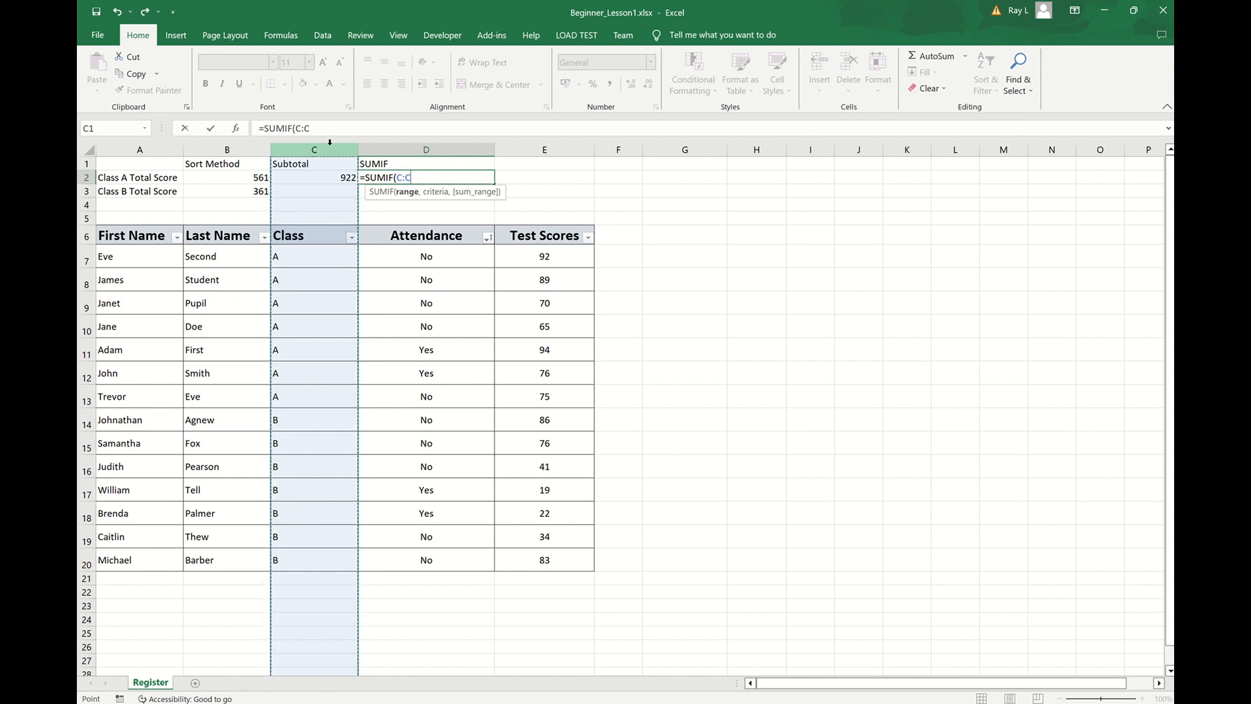
text(,"A)
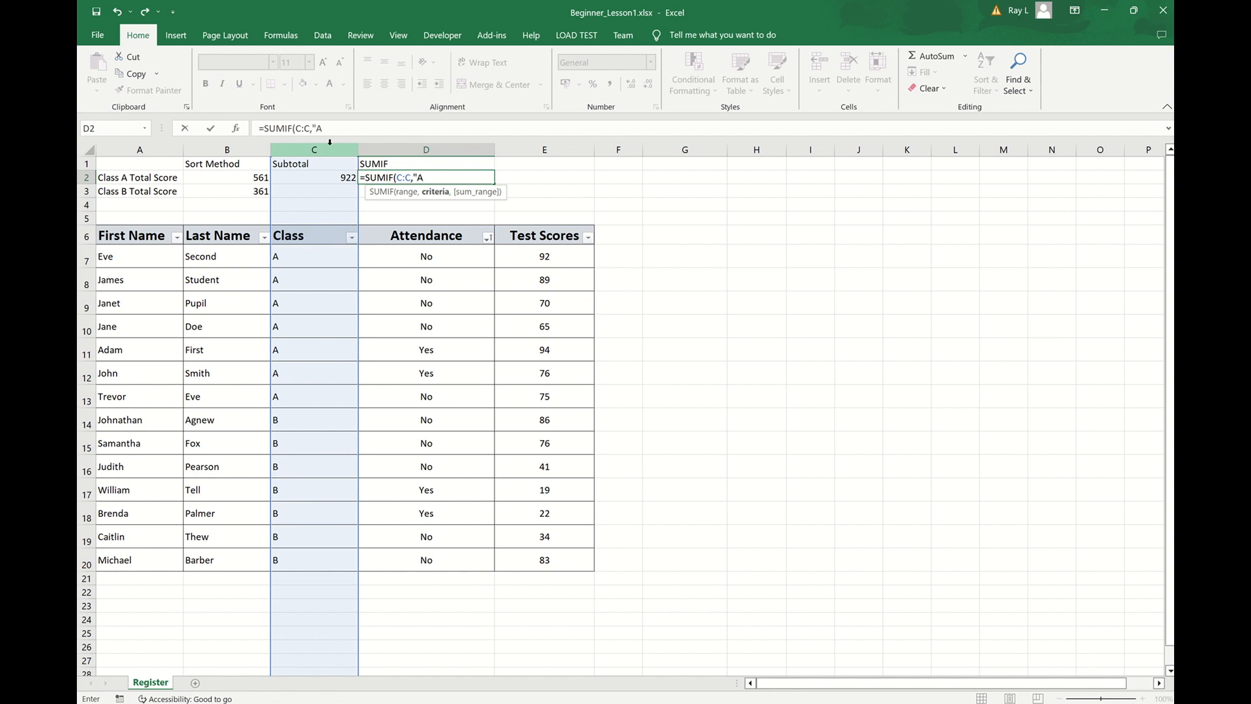
text(",)
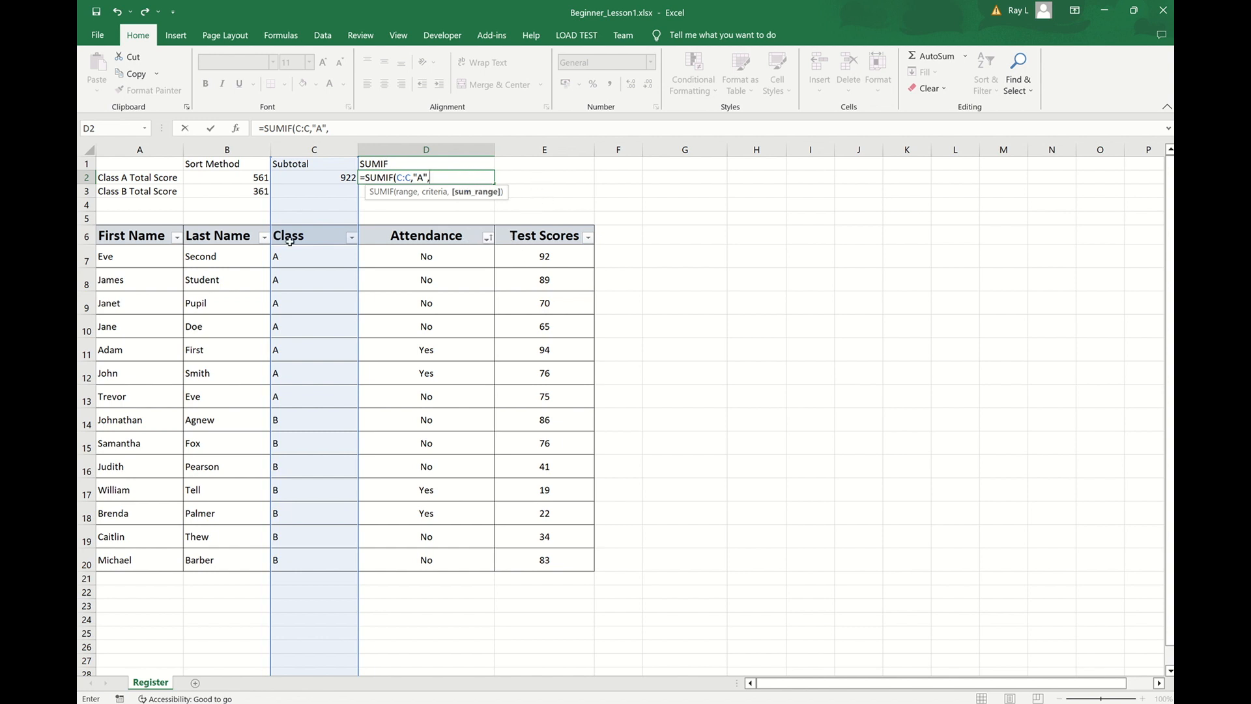
click(545, 149)
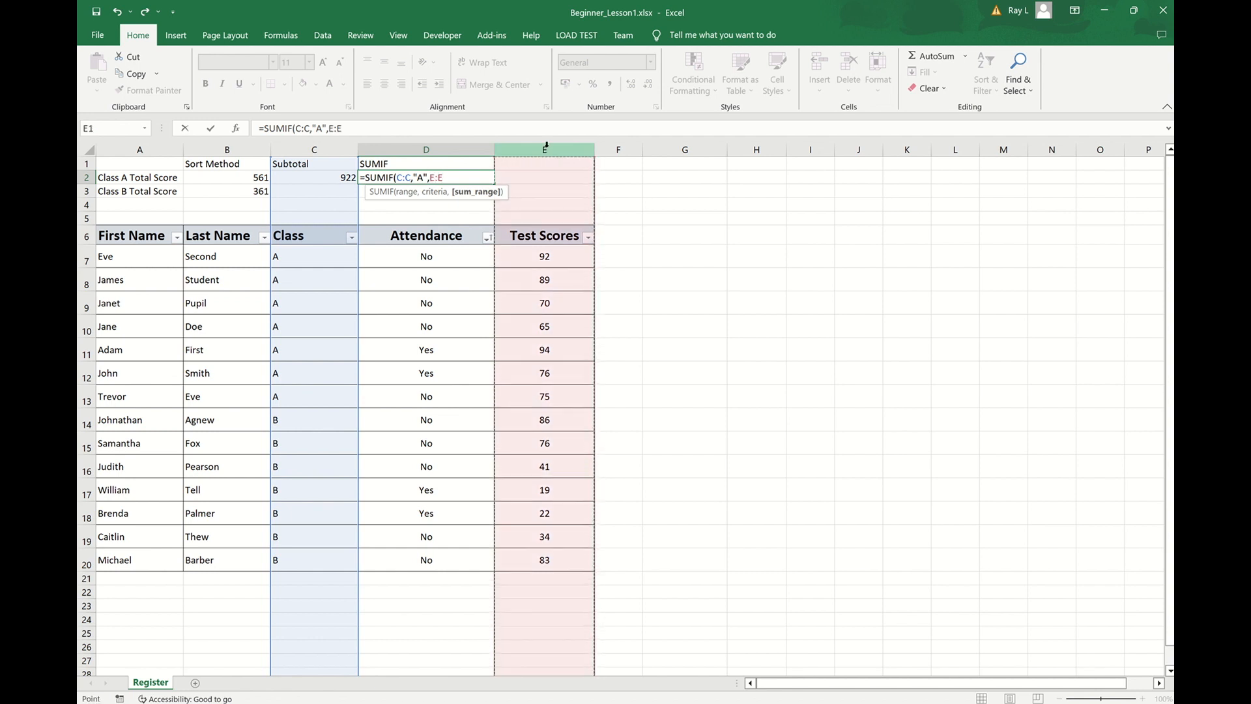
text())
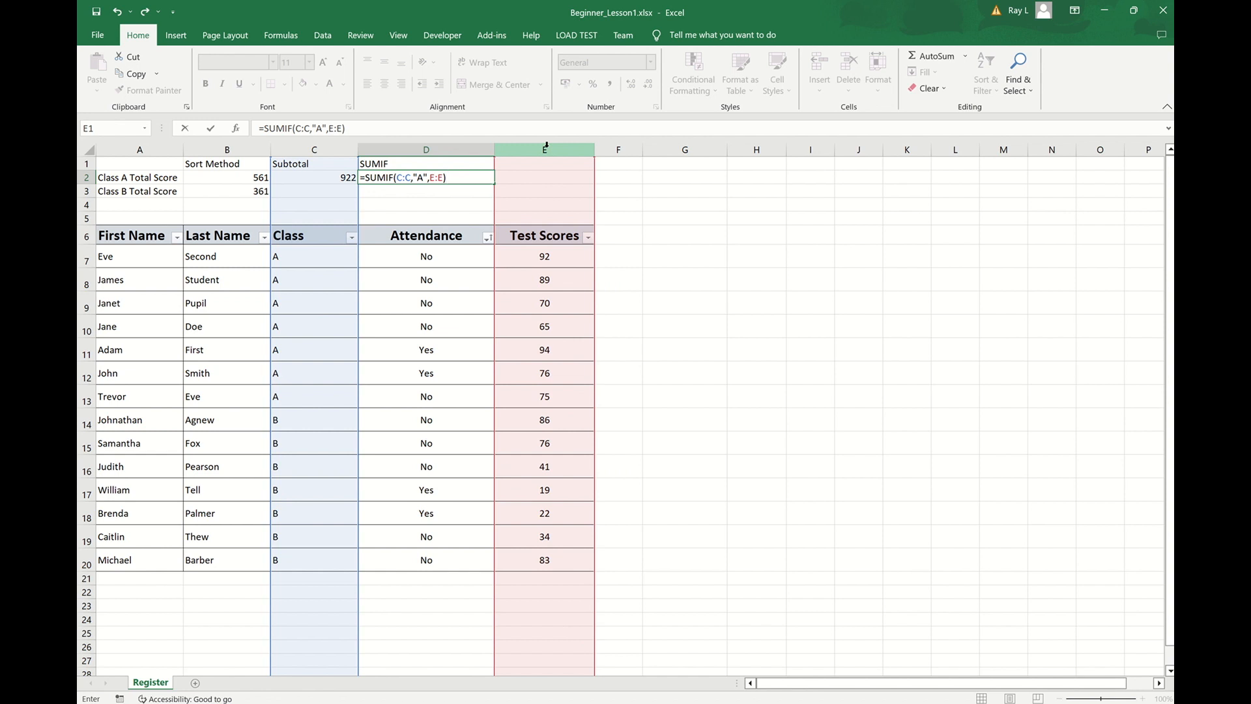
key(Return)
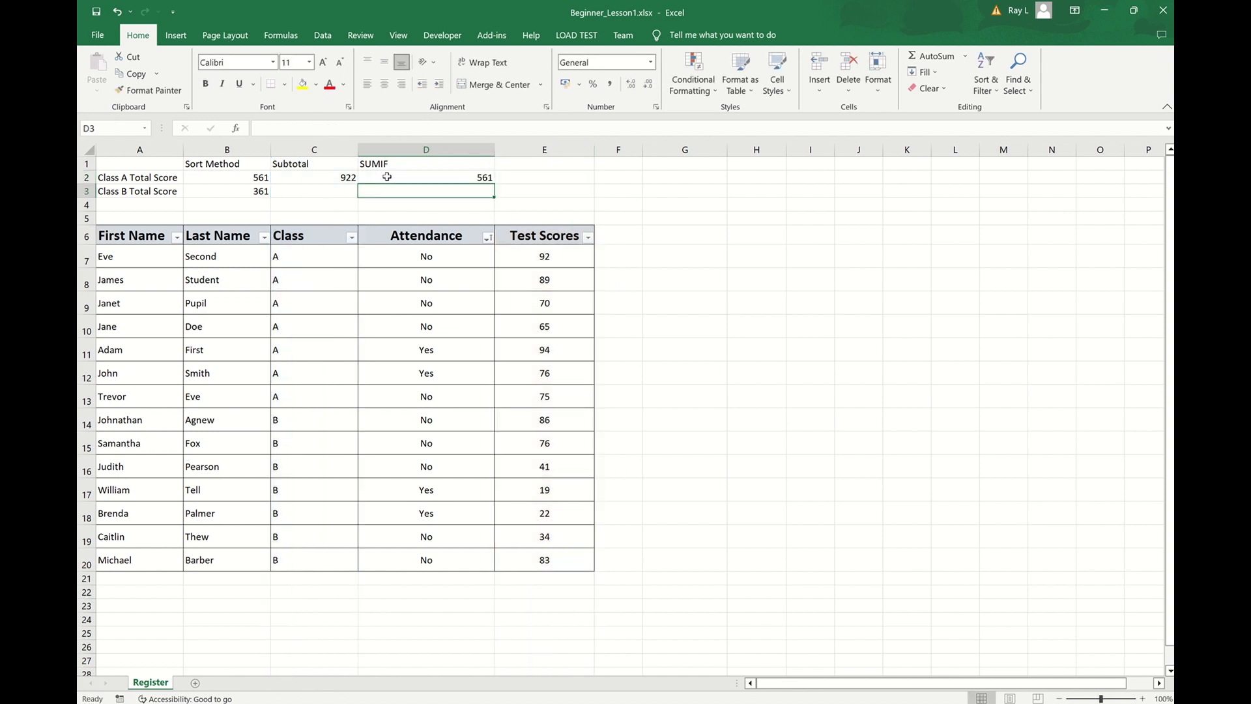
click(464, 177)
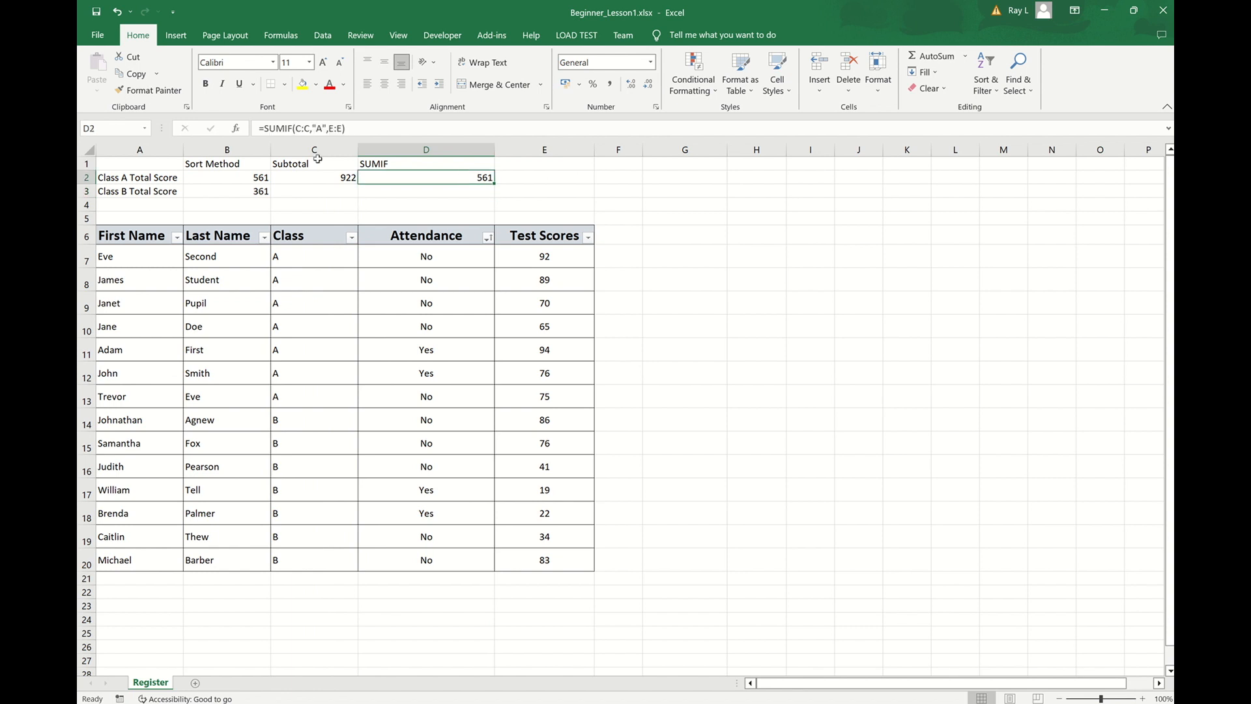
Copy the SUMIF formula text from D2 and paste it into D3 for the Class B Total Score.
click(296, 128)
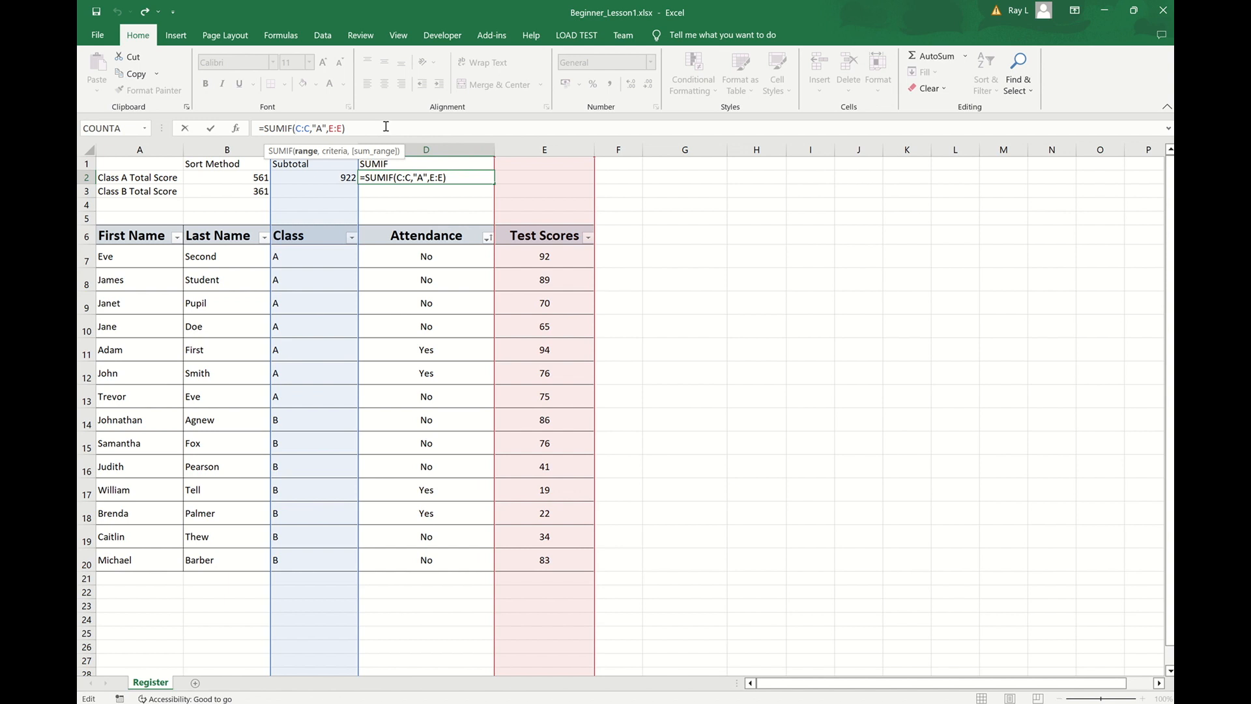
drag(377, 125, 241, 129)
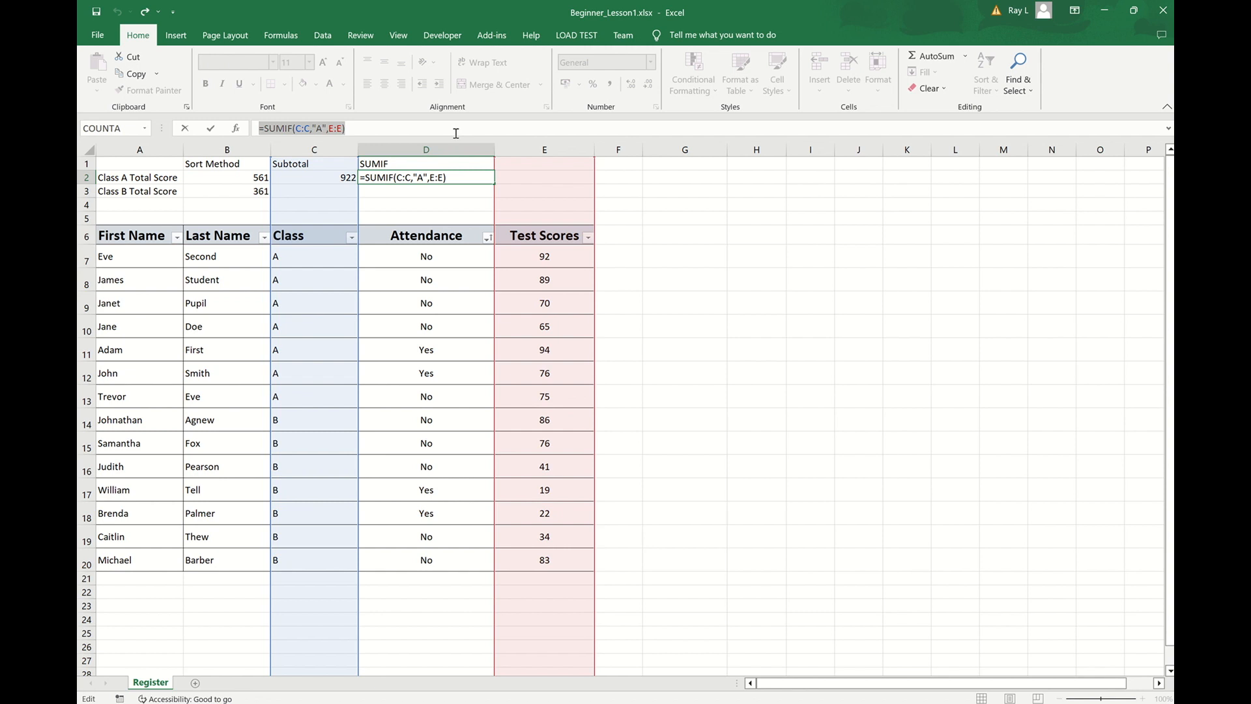
right_click(319, 128)
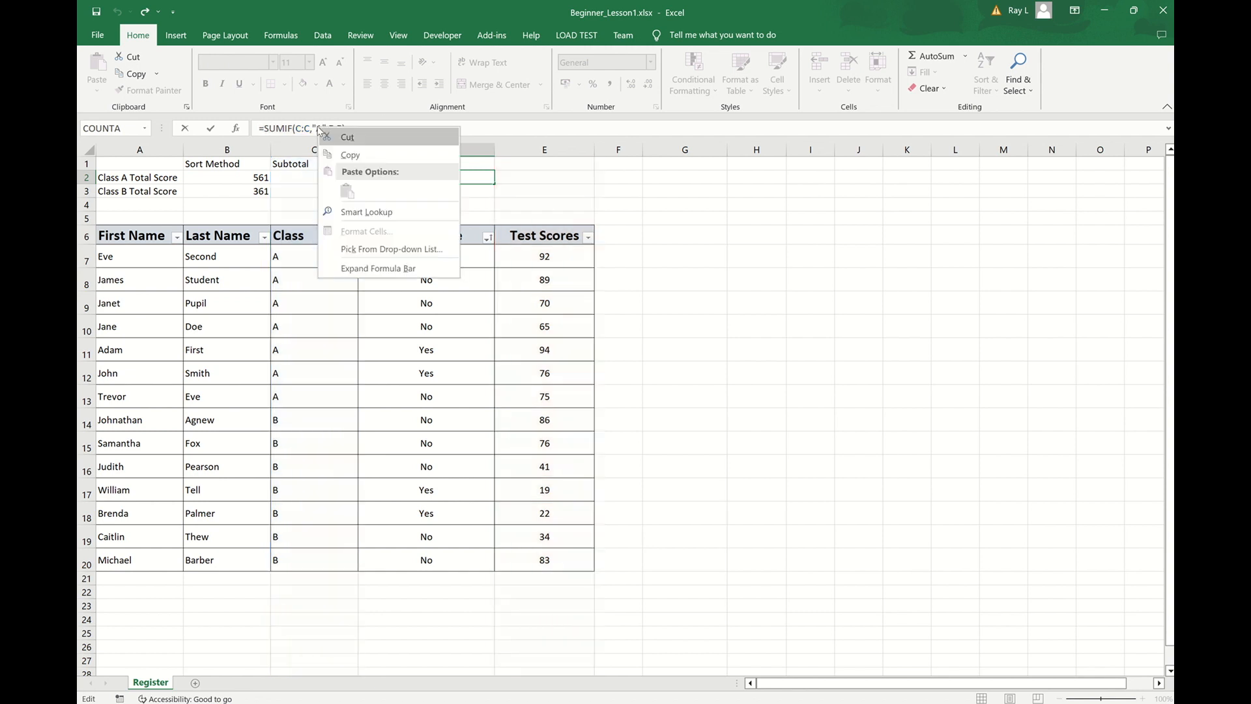
click(350, 155)
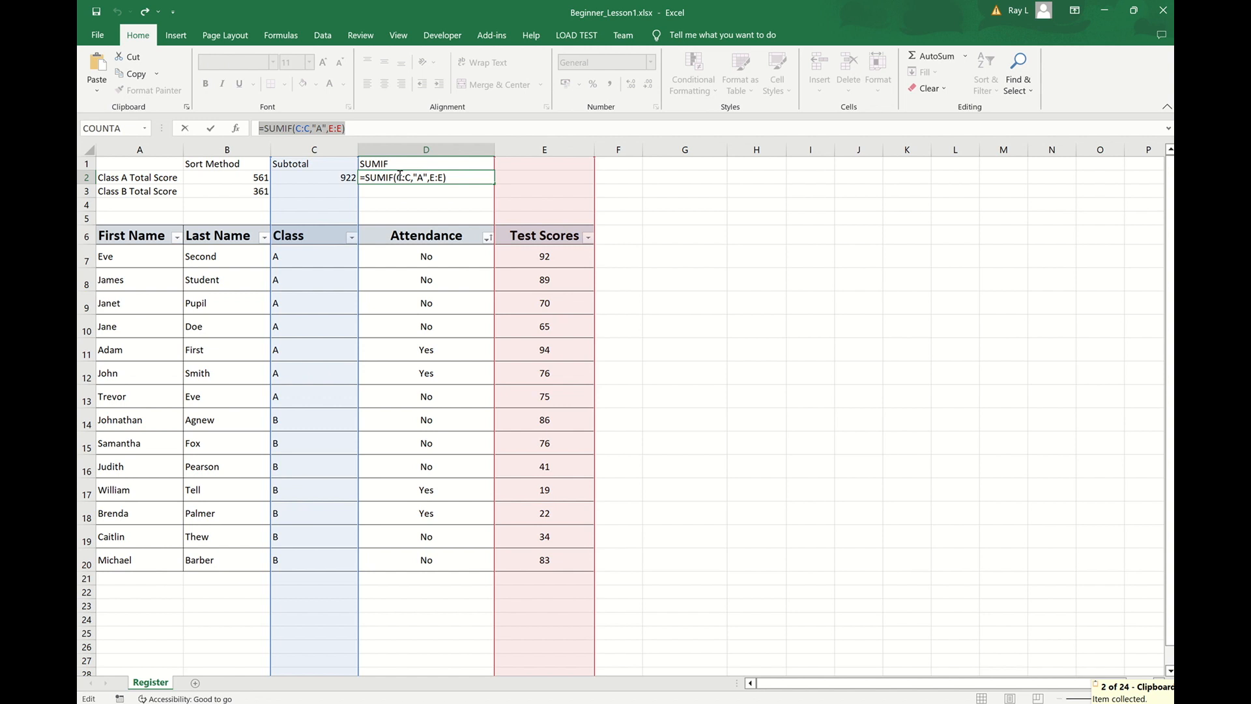
key(Return)
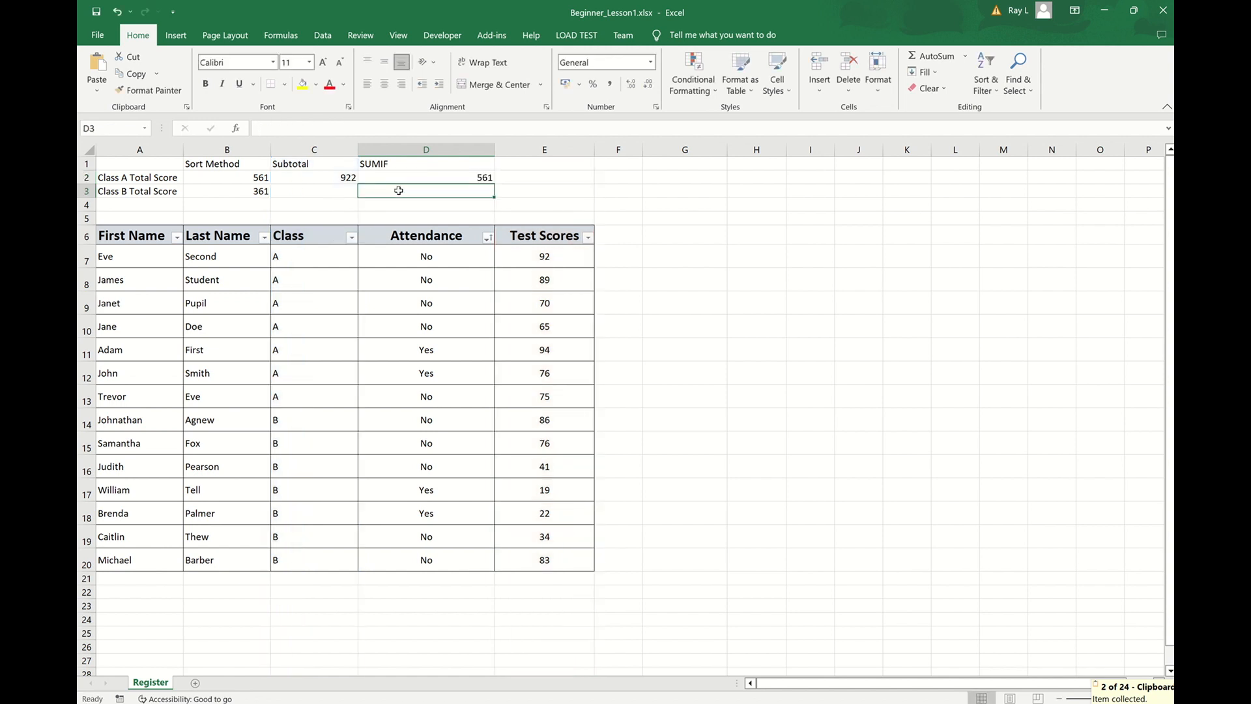
click(337, 129)
key(ctrl+v)
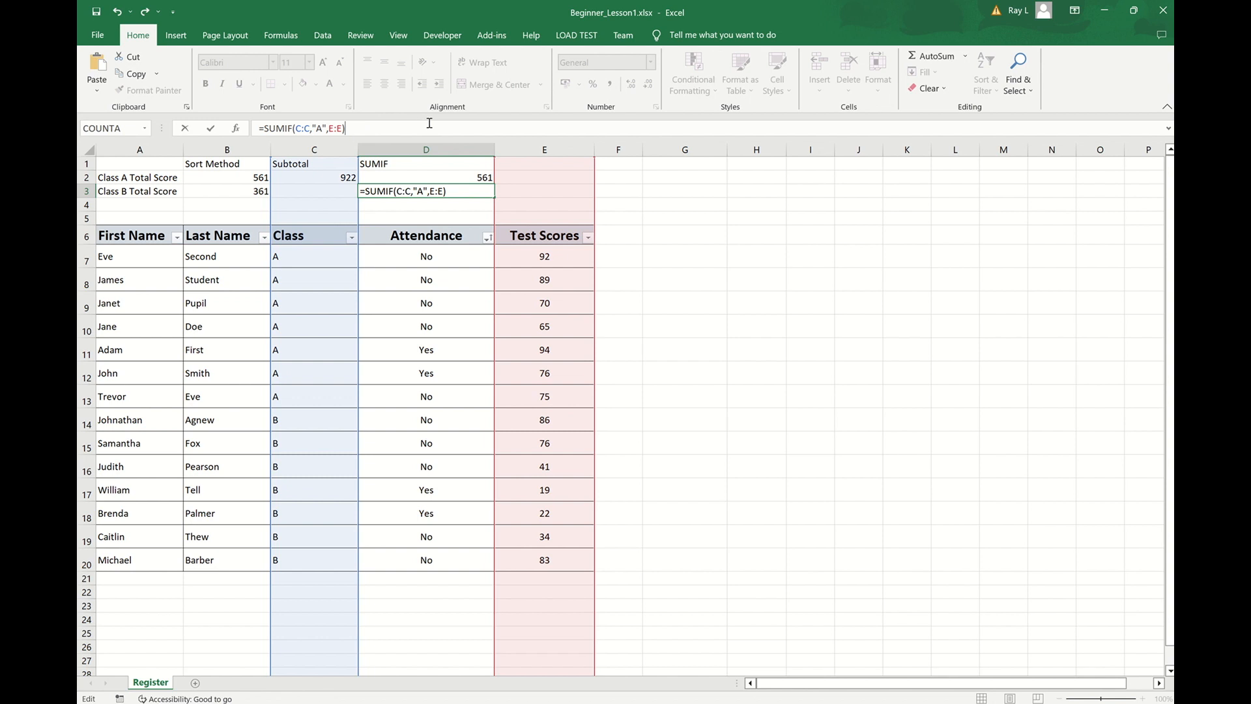
Change the criteria of the SUMIF formula in D3 to "B" and enter it.
click(327, 128)
key(BackSpace)
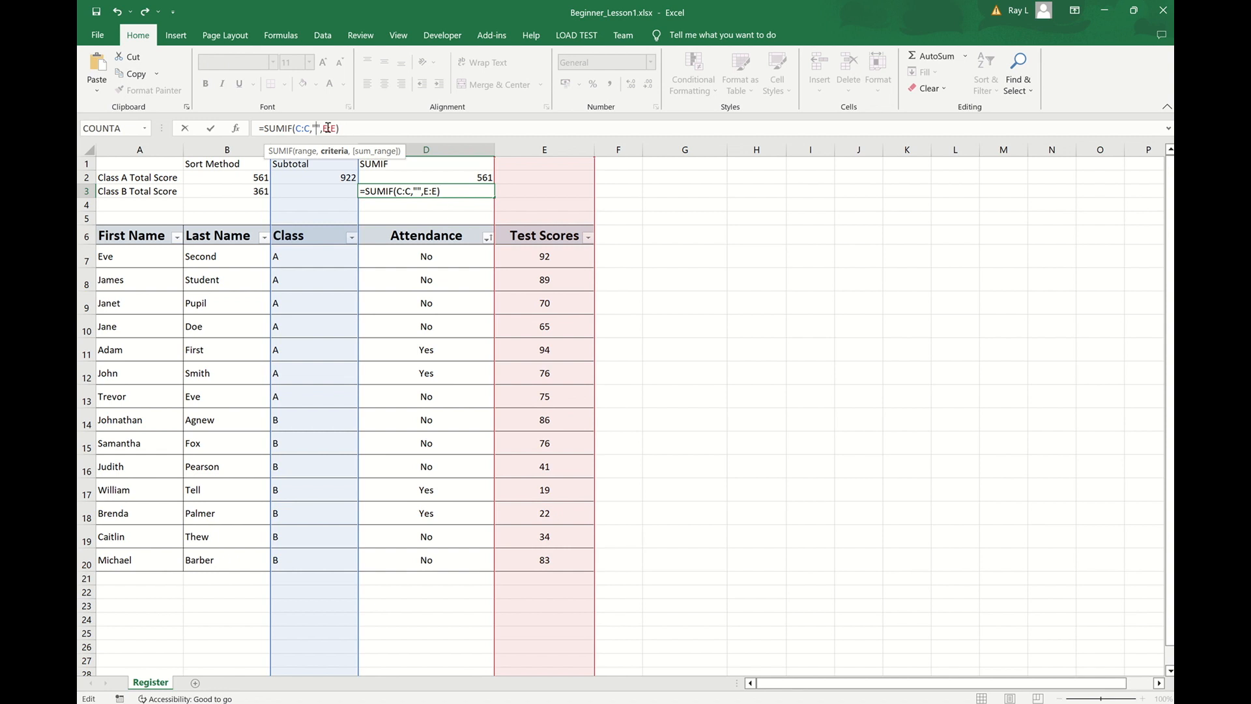
text(B)
key(Return)
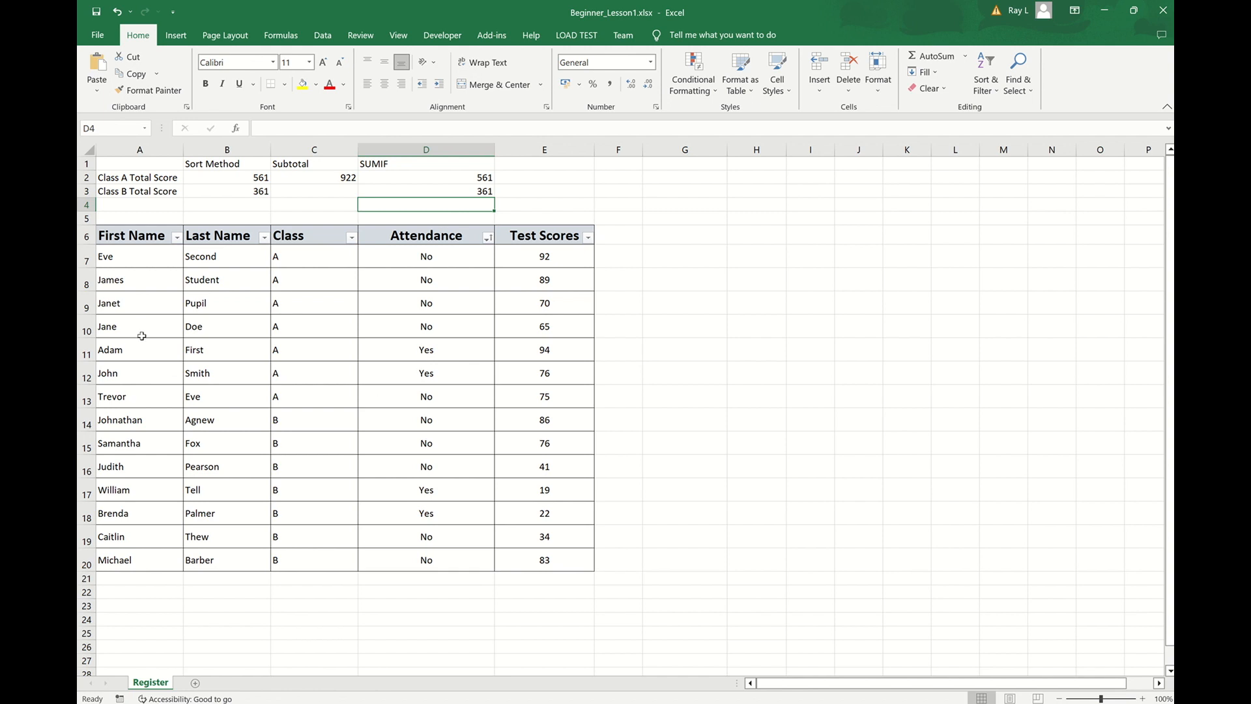
Append a copy of the student rows A10:E15 at A21 and check the SUMIF totals in D2 and D3.
drag(124, 321, 543, 440)
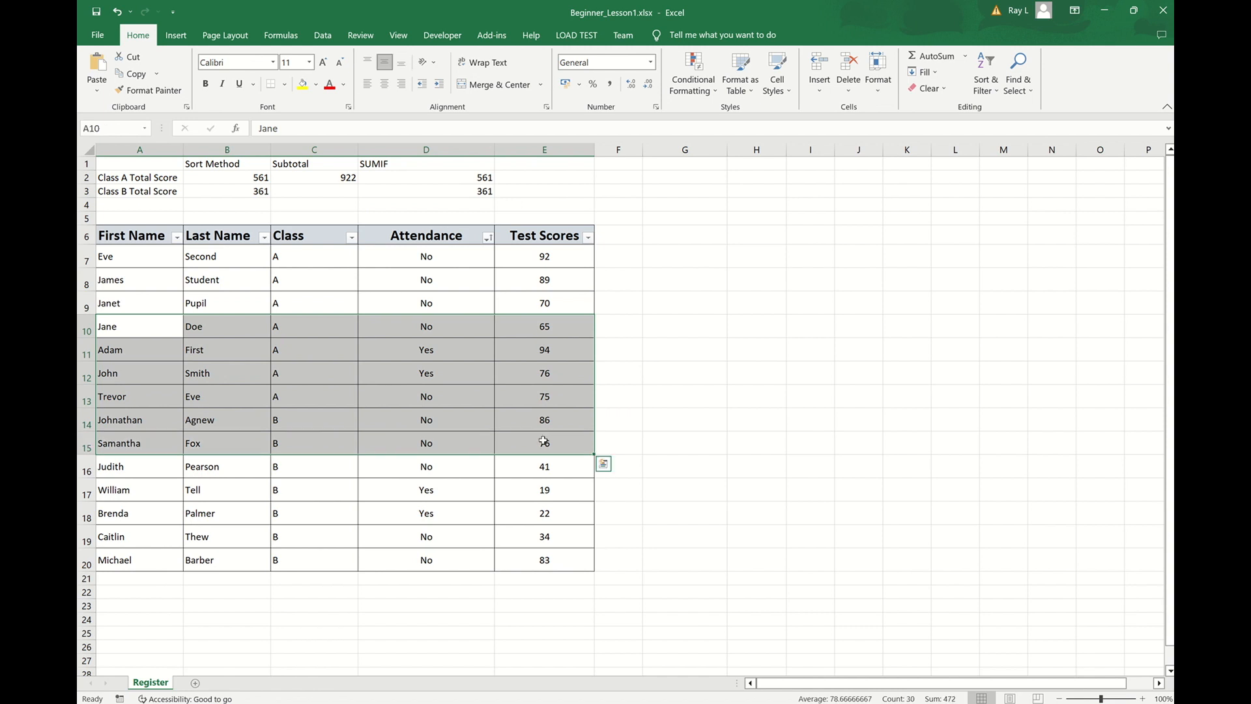
key(ctrl+c)
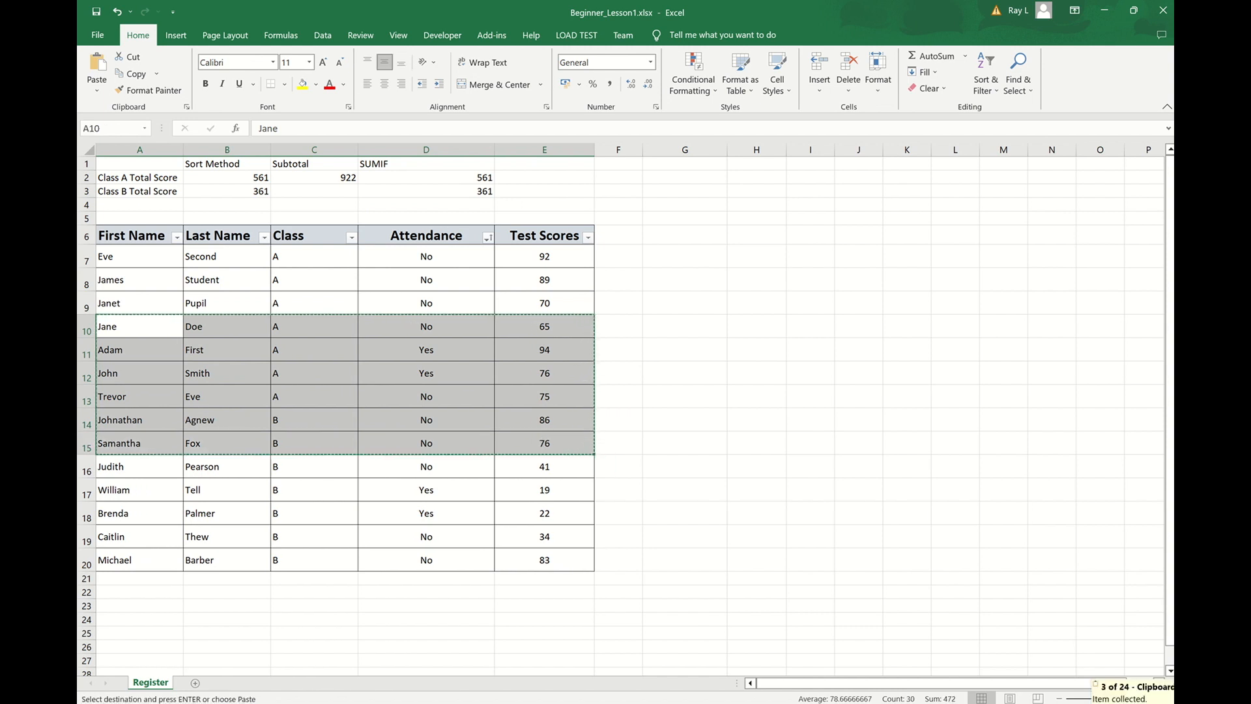
click(134, 578)
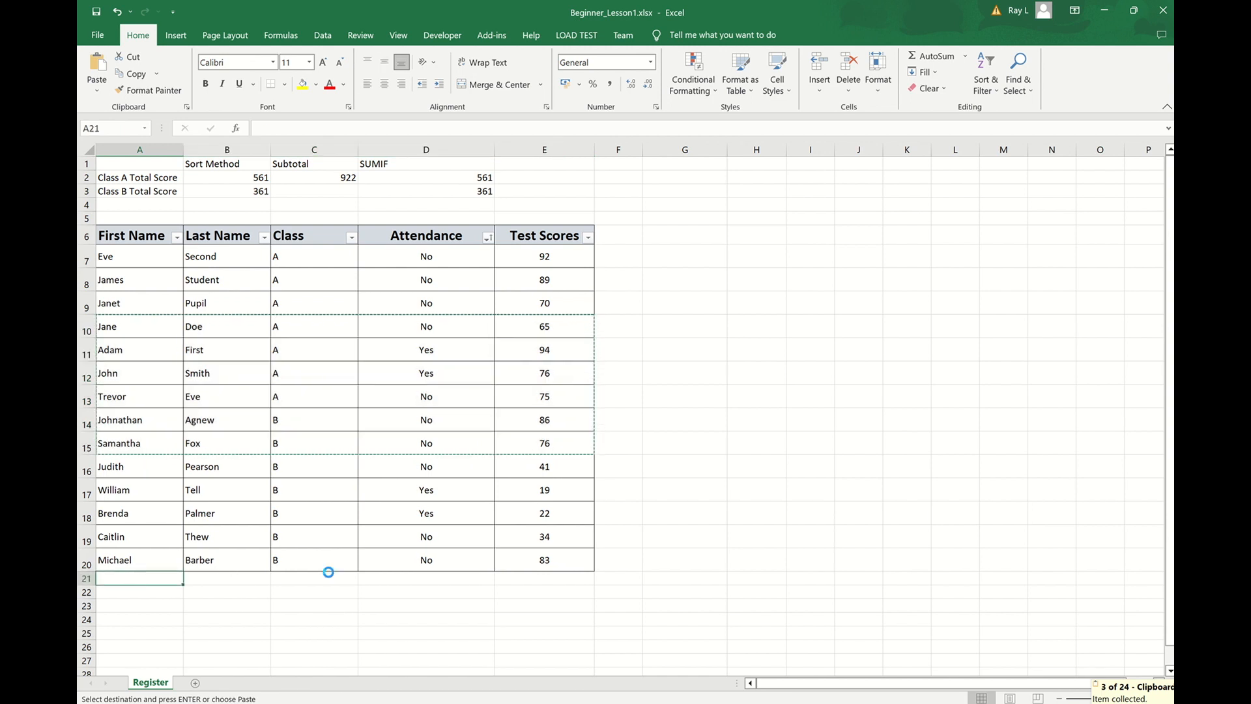
key(ctrl+v)
key(ctrl)
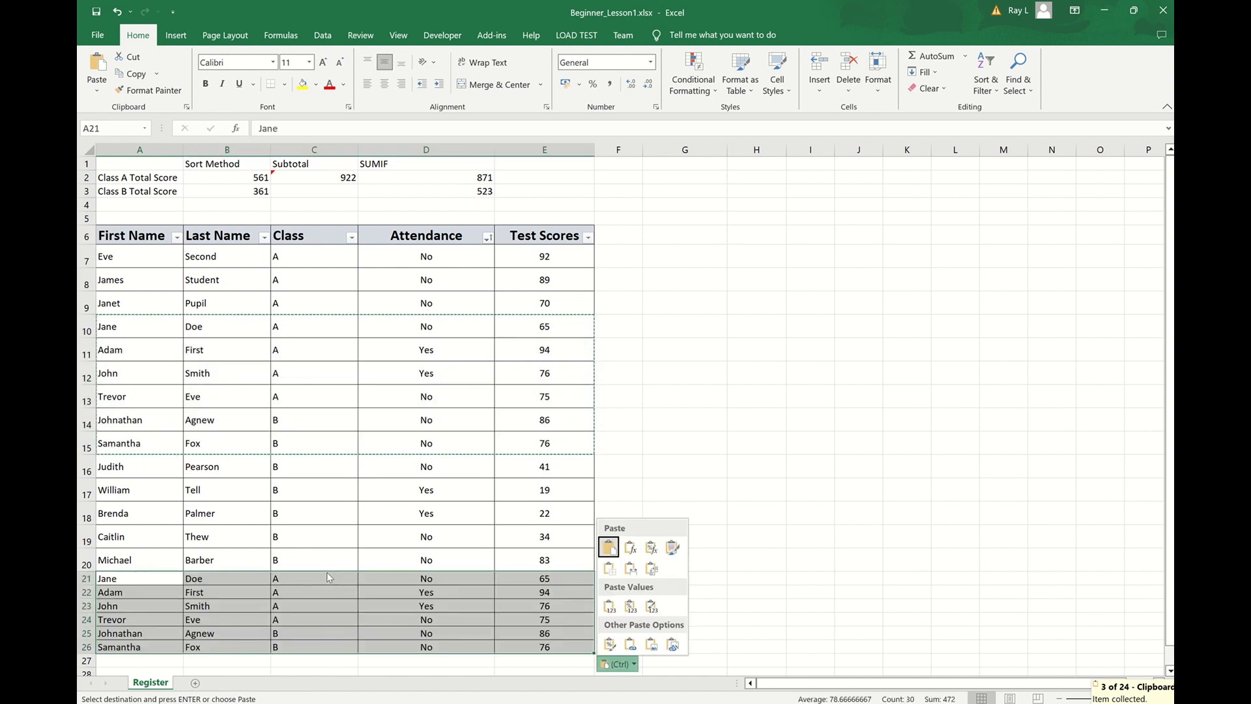
key(Escape)
click(445, 179)
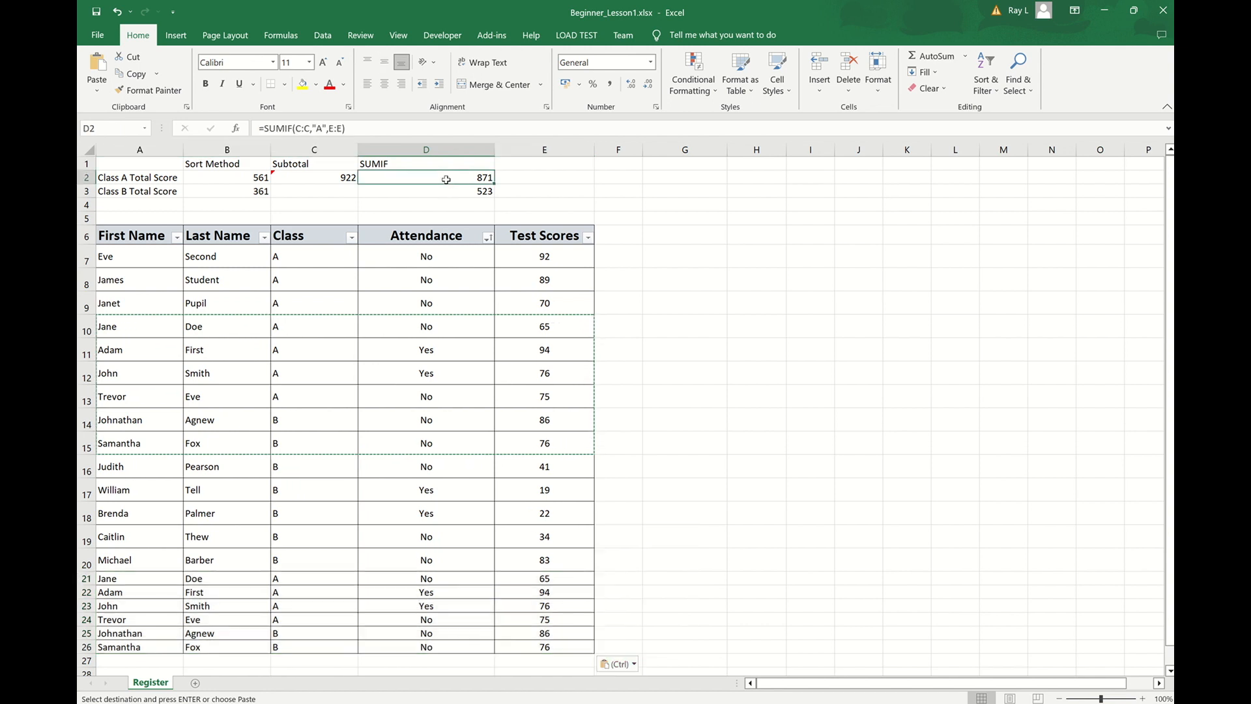
click(448, 193)
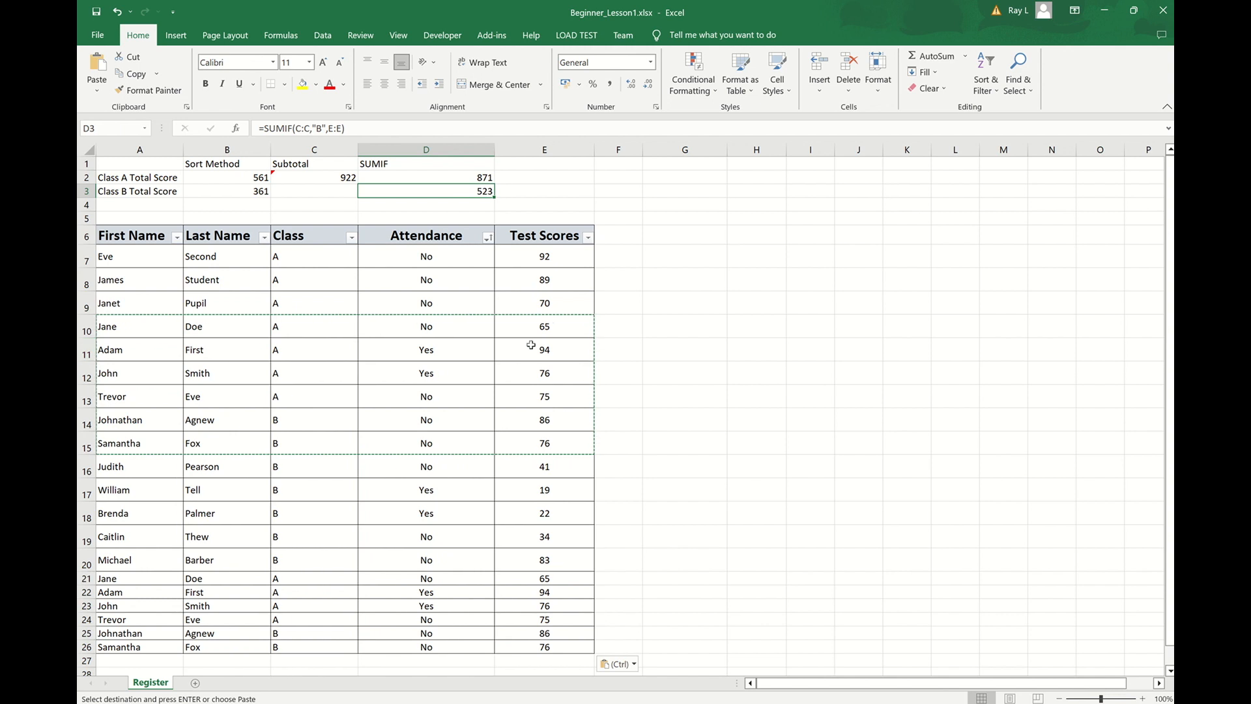
Sort the register by Attendance from Z to A and check the SUMIF totals in D2:D3.
click(489, 243)
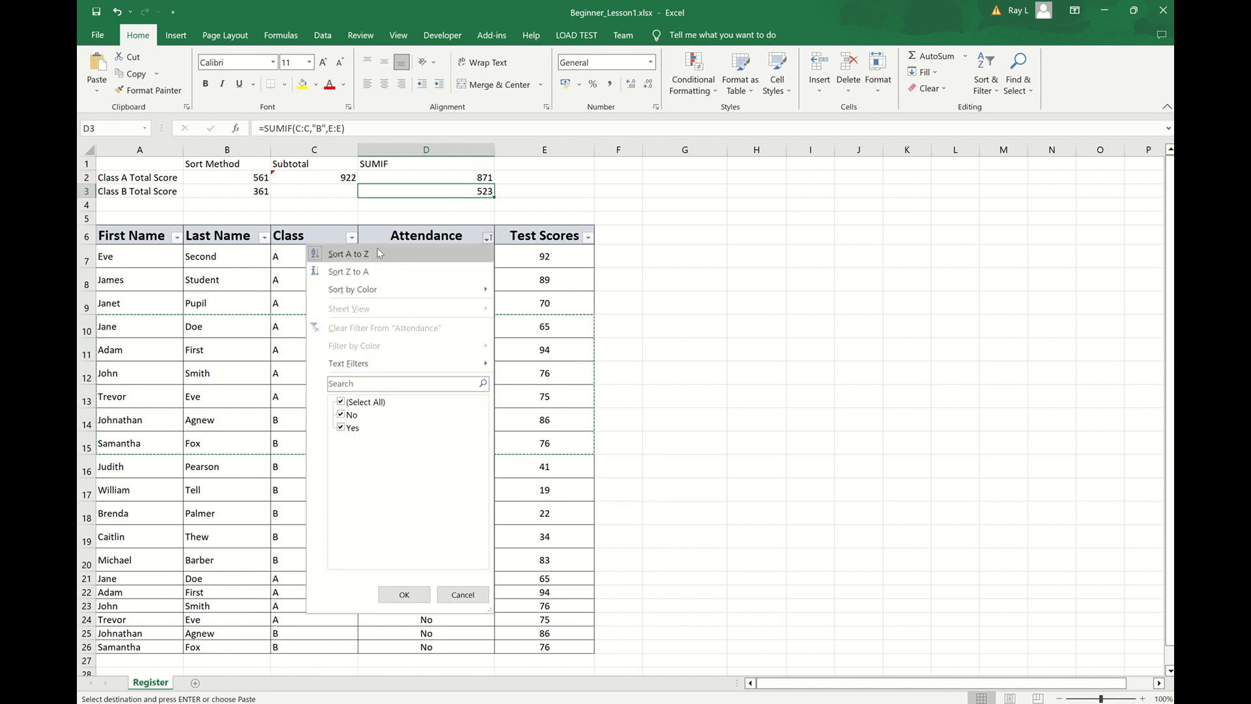
click(373, 272)
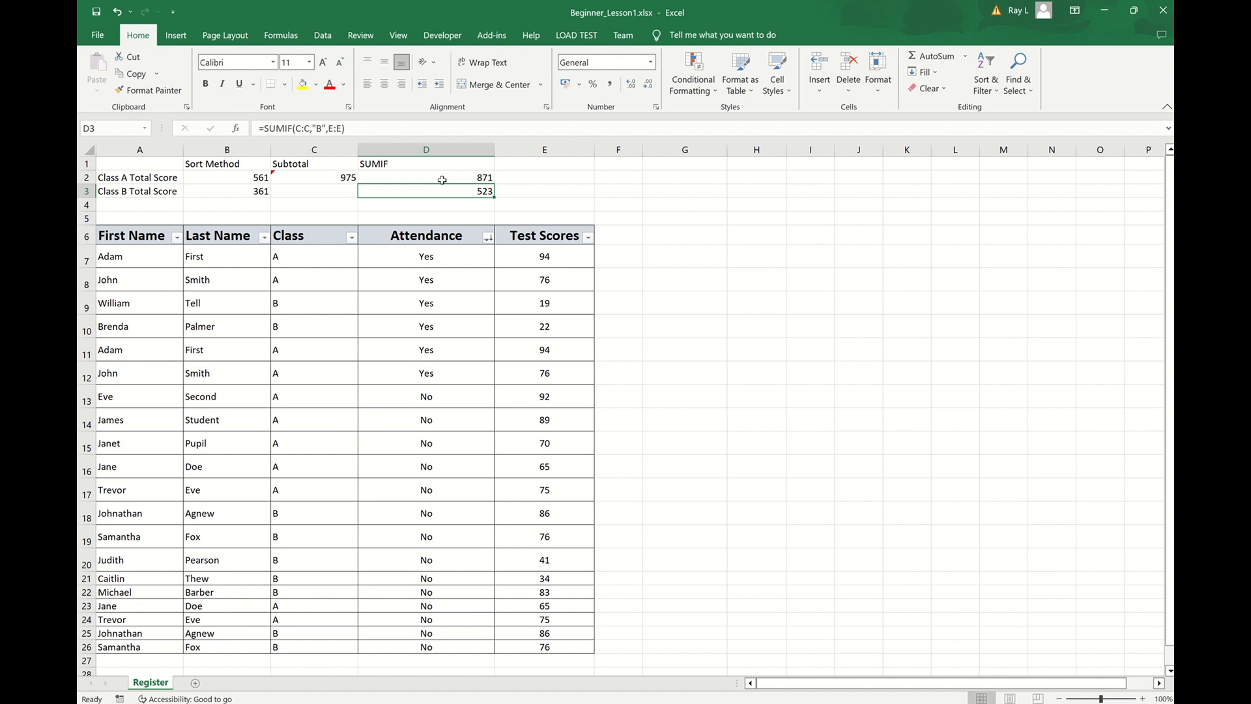
drag(435, 179, 432, 192)
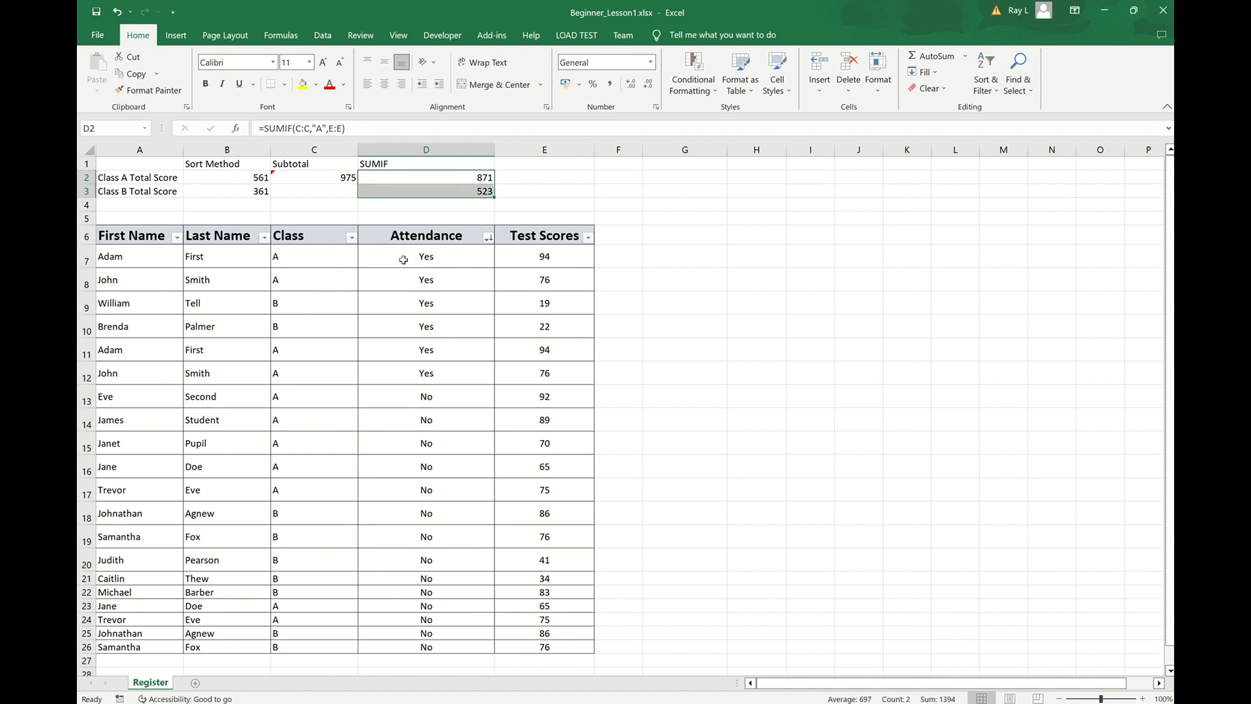
click(315, 256)
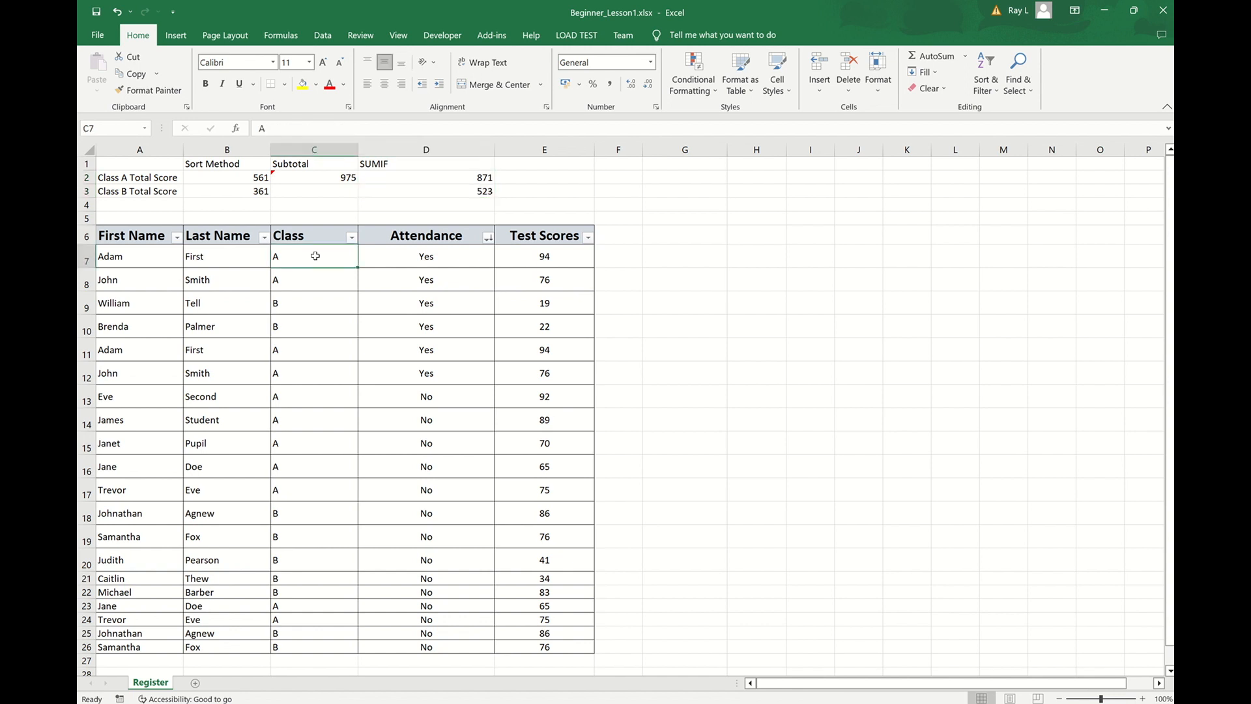
click(529, 257)
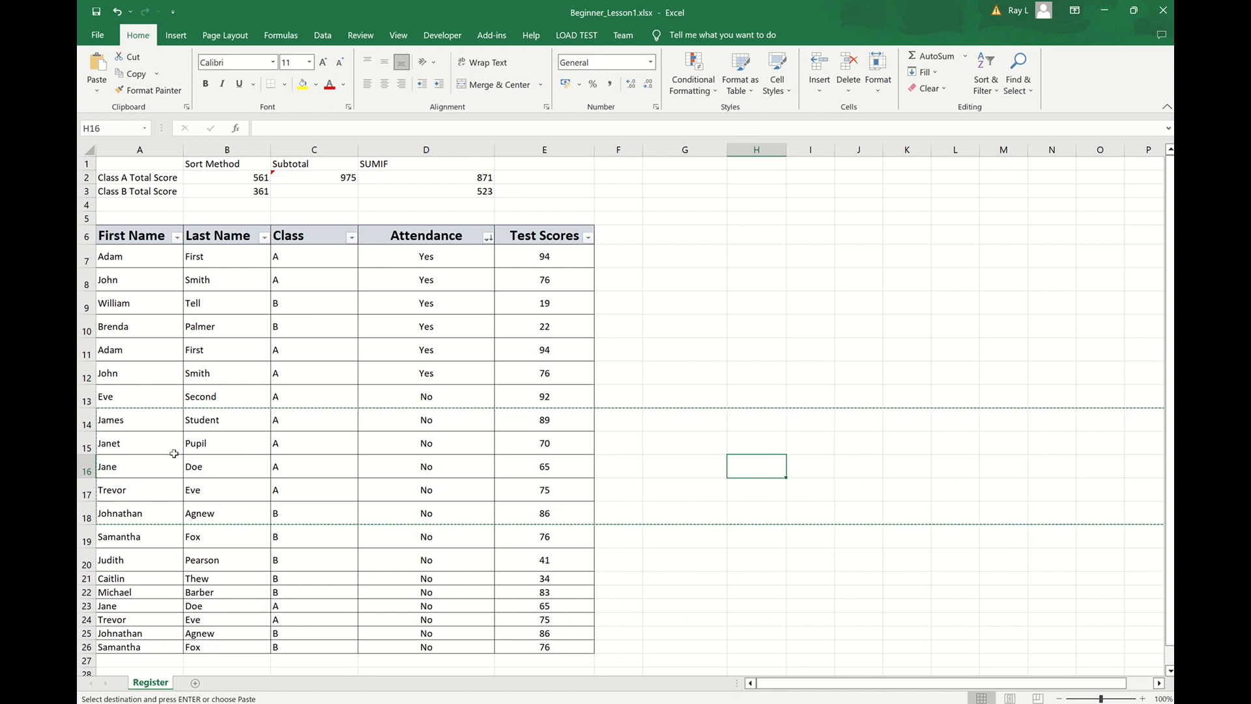
Apply the formatting of row 7 to the added rows 21 to 26 with Format Painter.
click(83, 257)
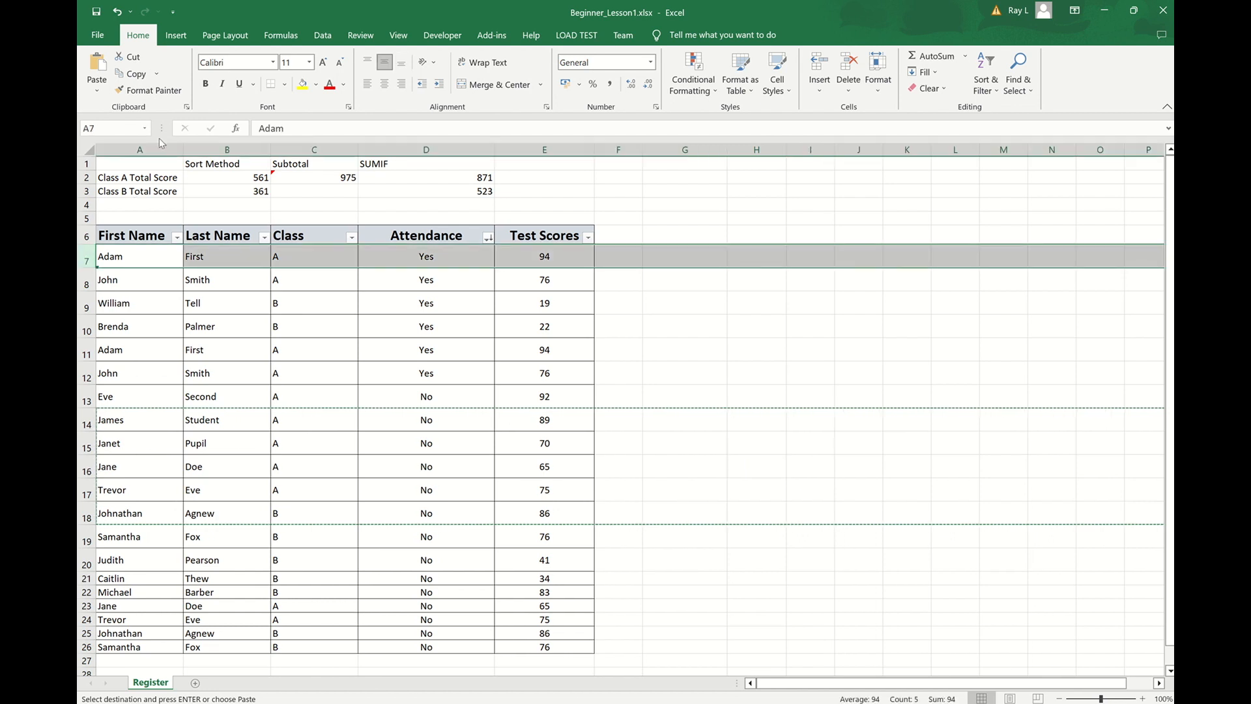
click(151, 91)
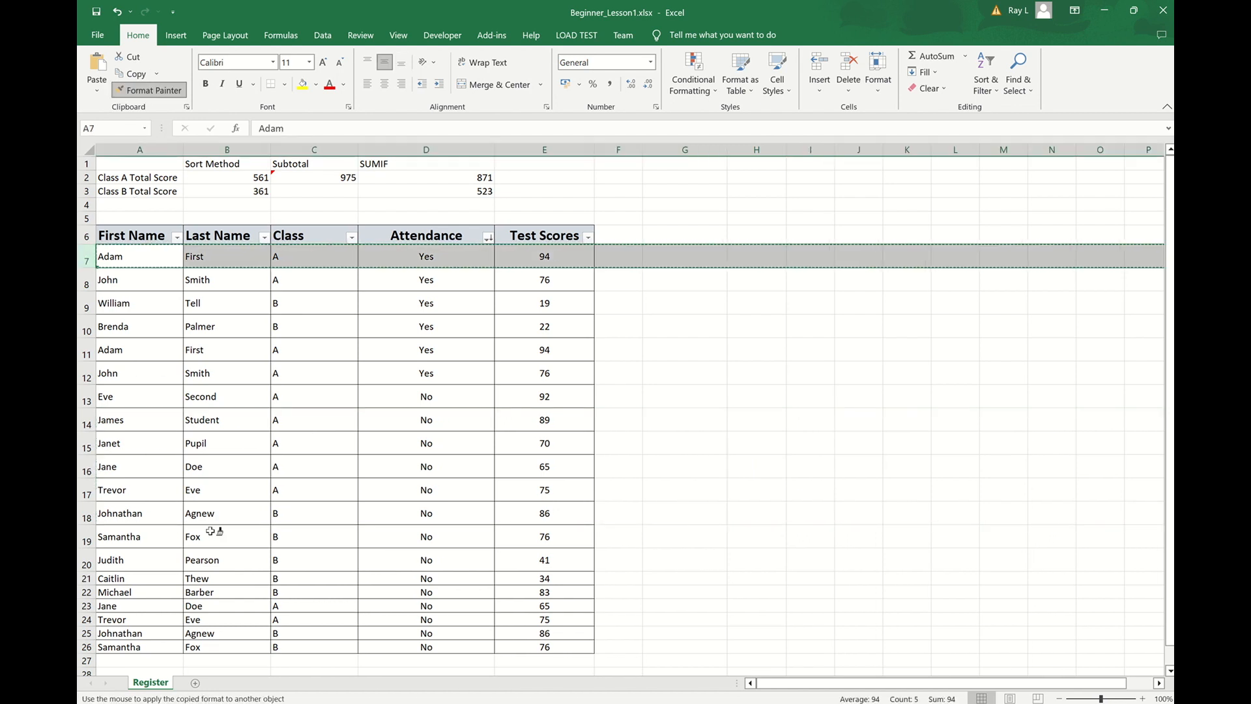
drag(85, 578, 85, 646)
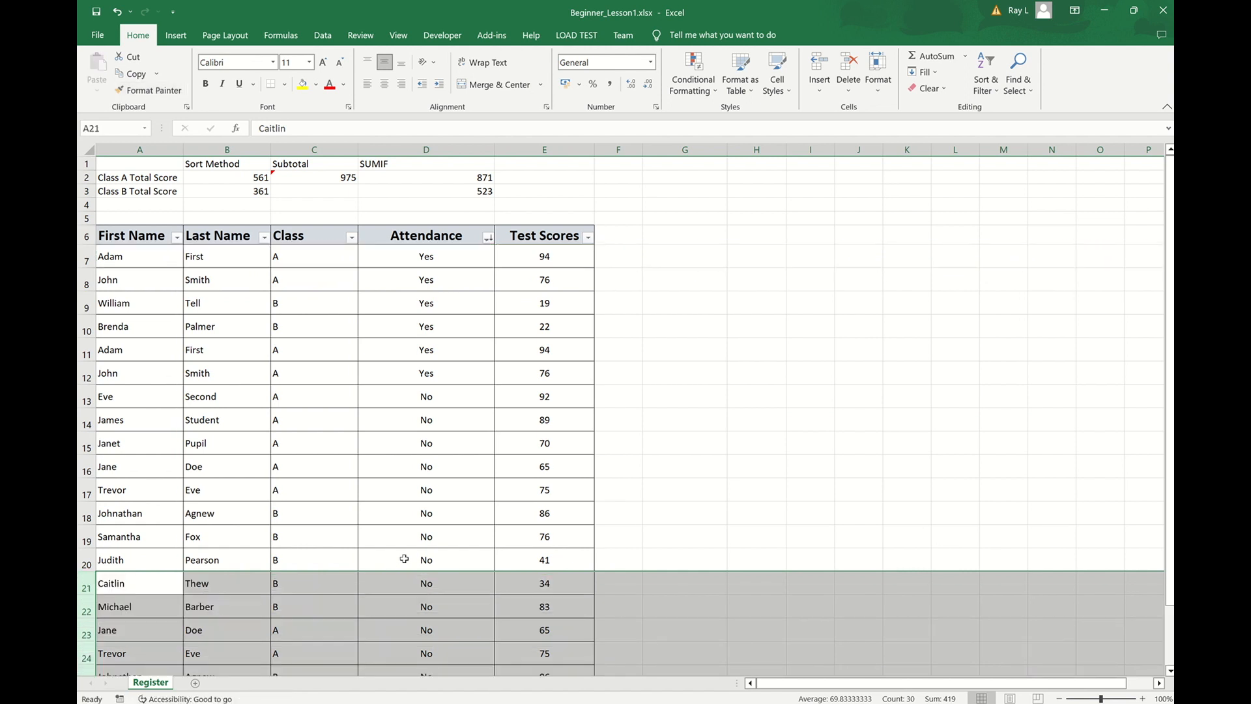
click(603, 514)
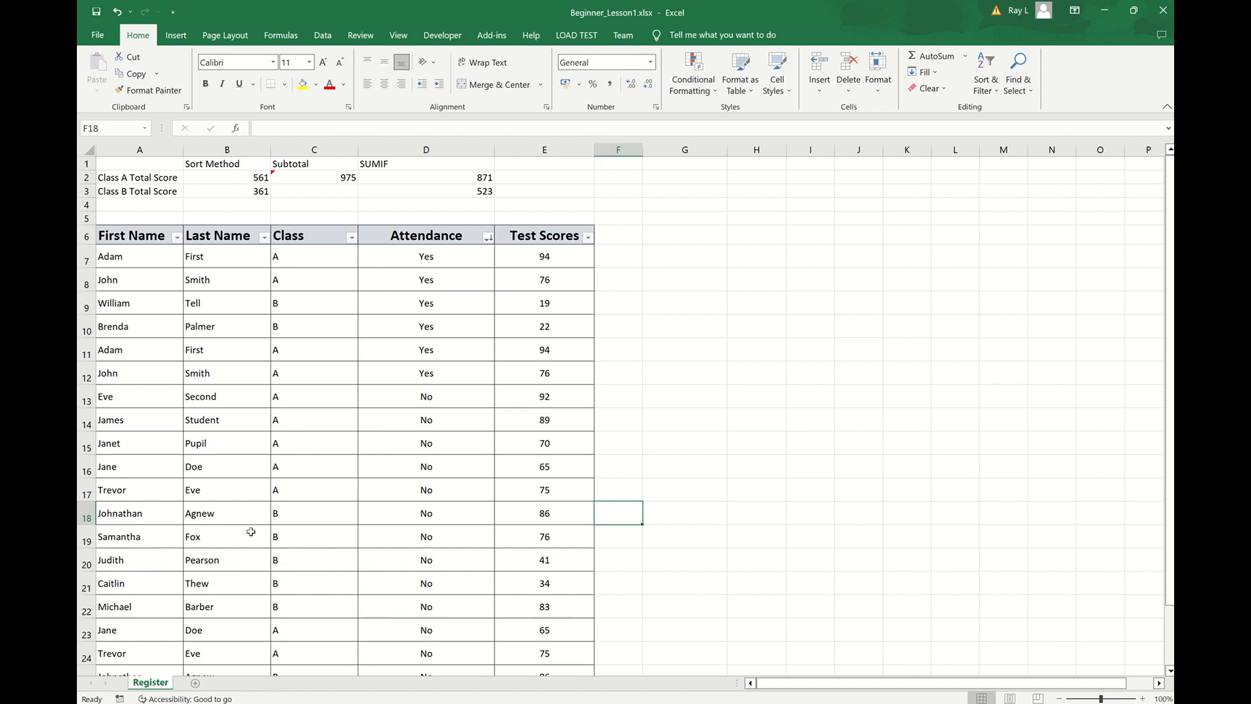
Extend the register by filling A22:E26 down to row 85, and review the SUMIF totals above the headings.
scroll(302, 550, down, 3)
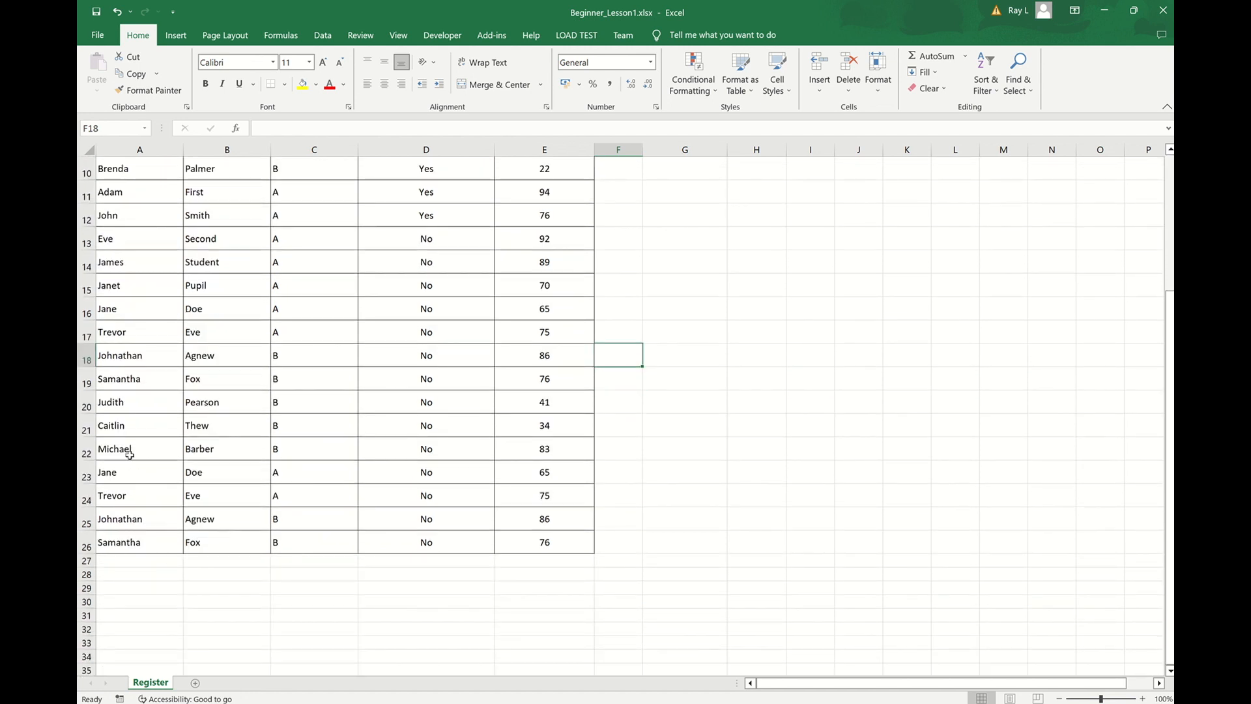
drag(124, 448, 594, 650)
scroll(399, 531, up, 4)
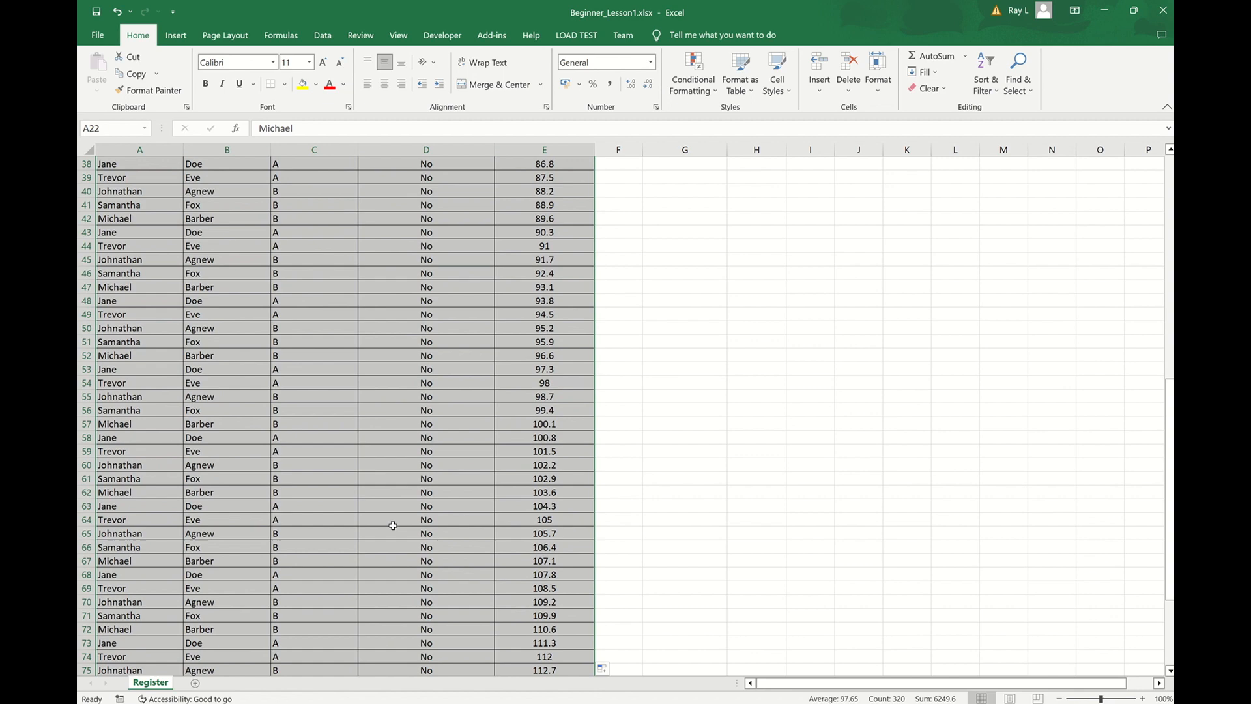
click(327, 372)
scroll(275, 318, down, 6)
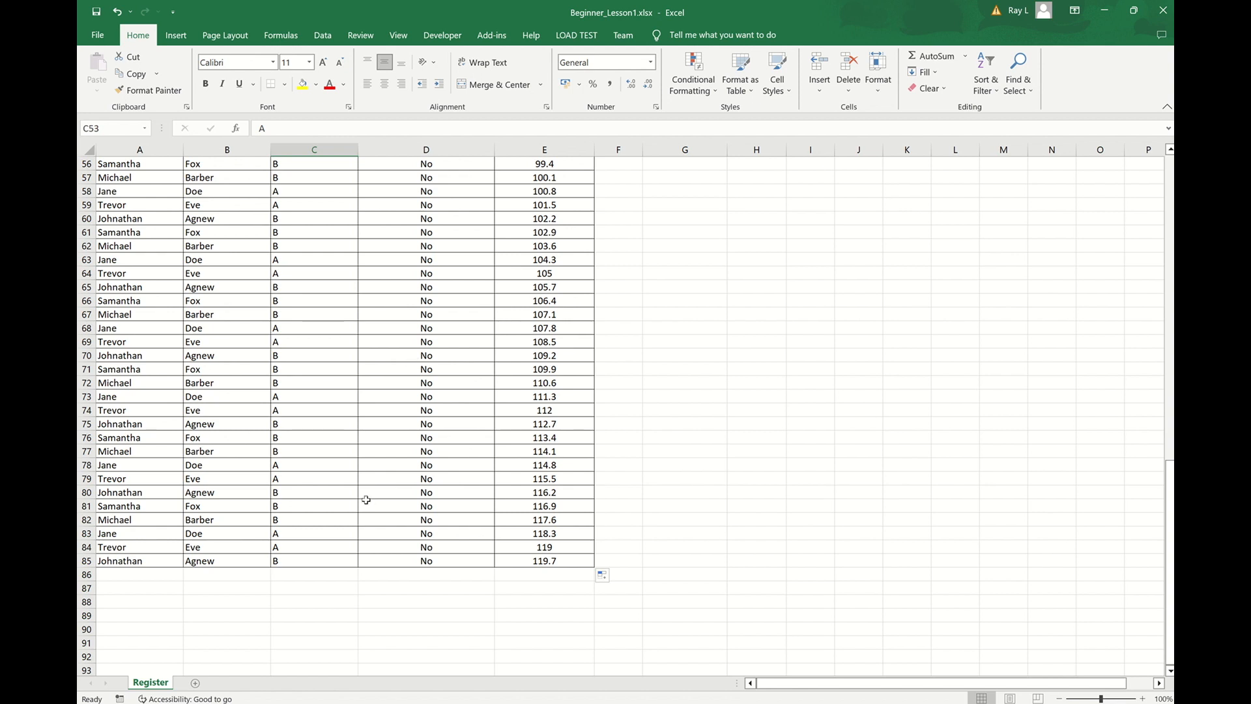
click(166, 560)
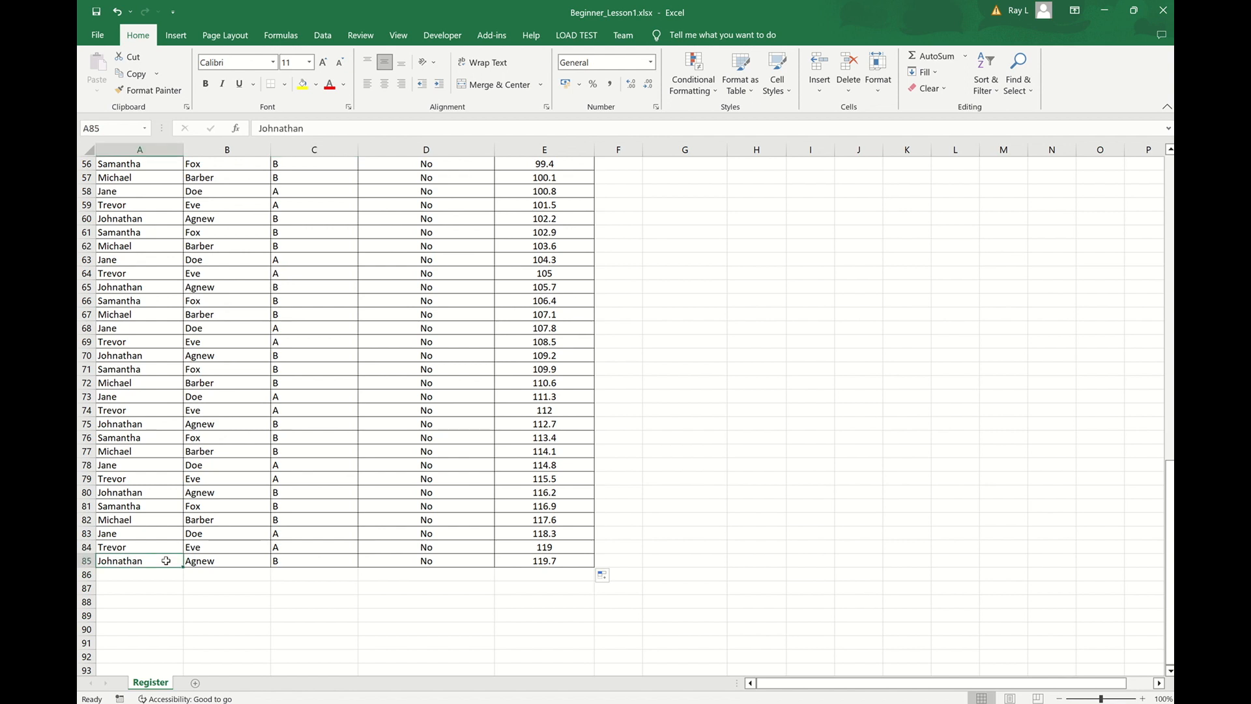
key(ctrl+Up)
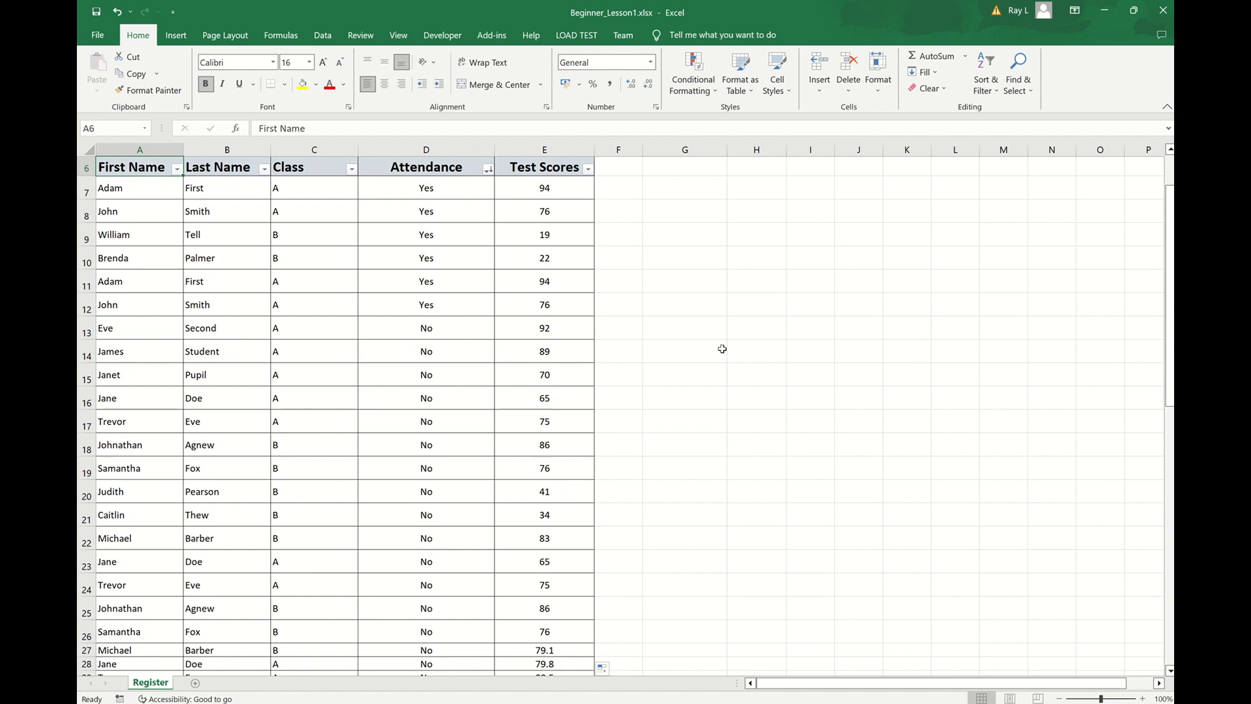
scroll(722, 349, up, 2)
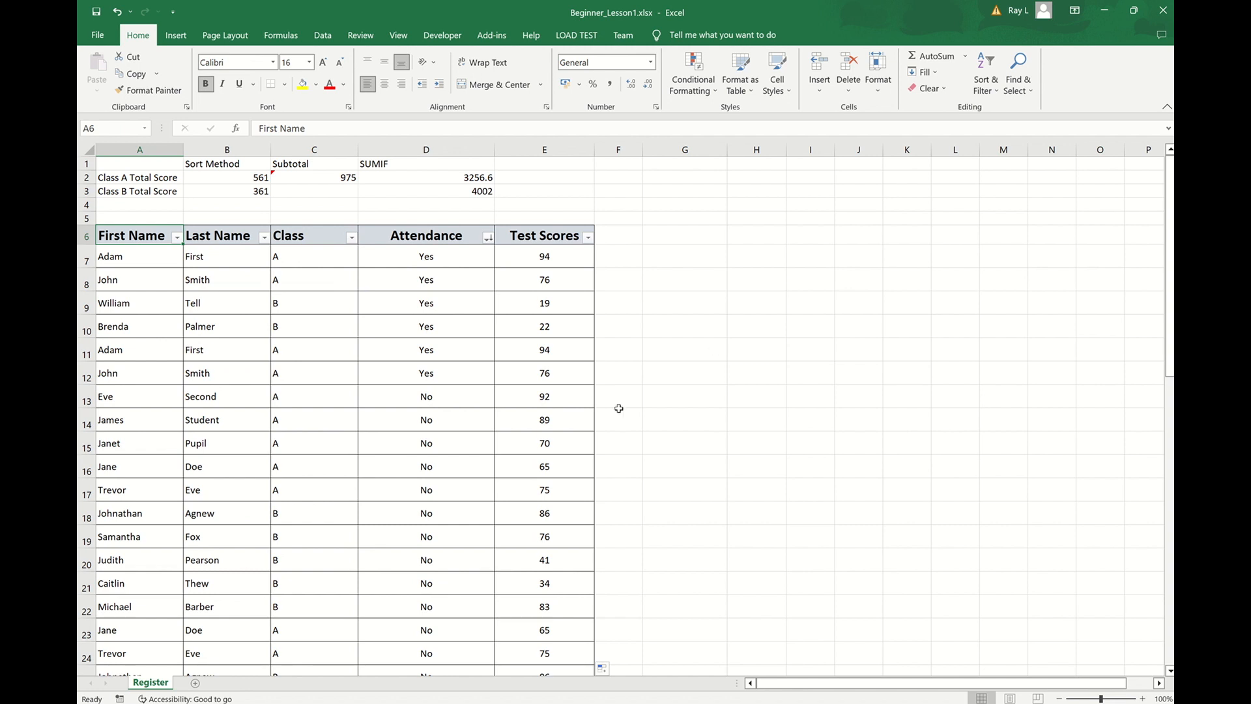
Freeze panes at A7 to keep rows 1 to 6 in view, and check them against the rows further down.
click(139, 258)
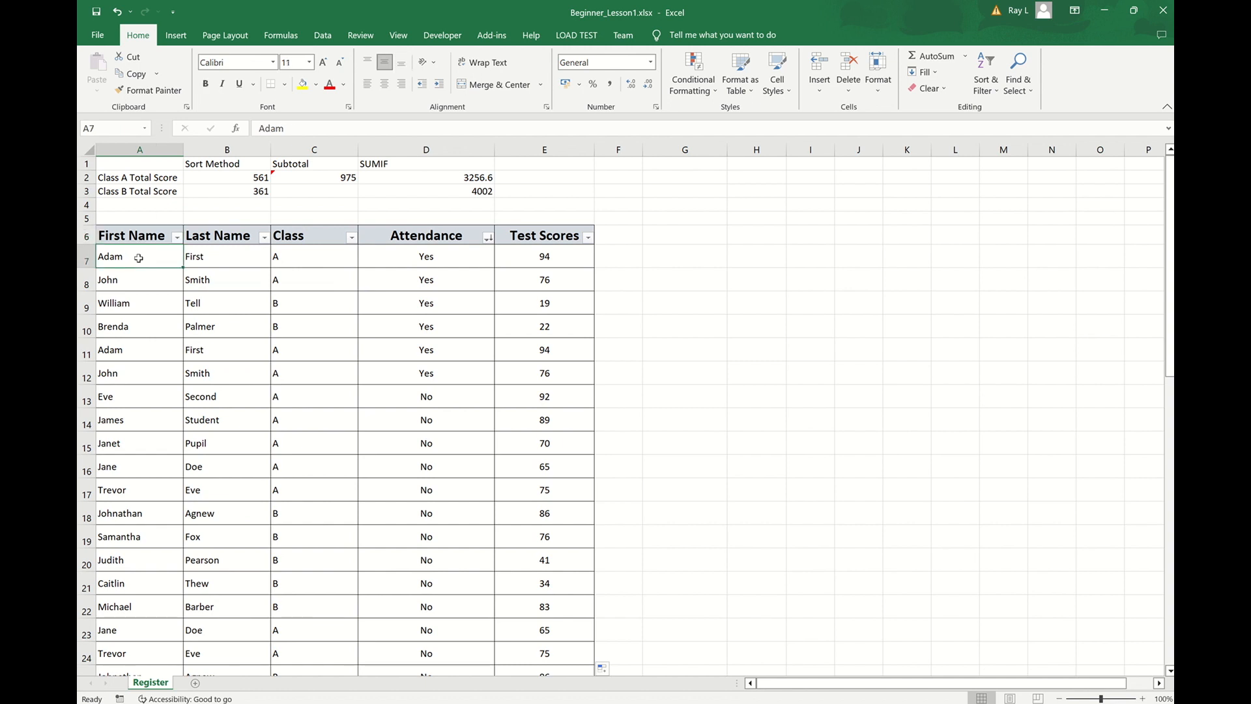
click(399, 36)
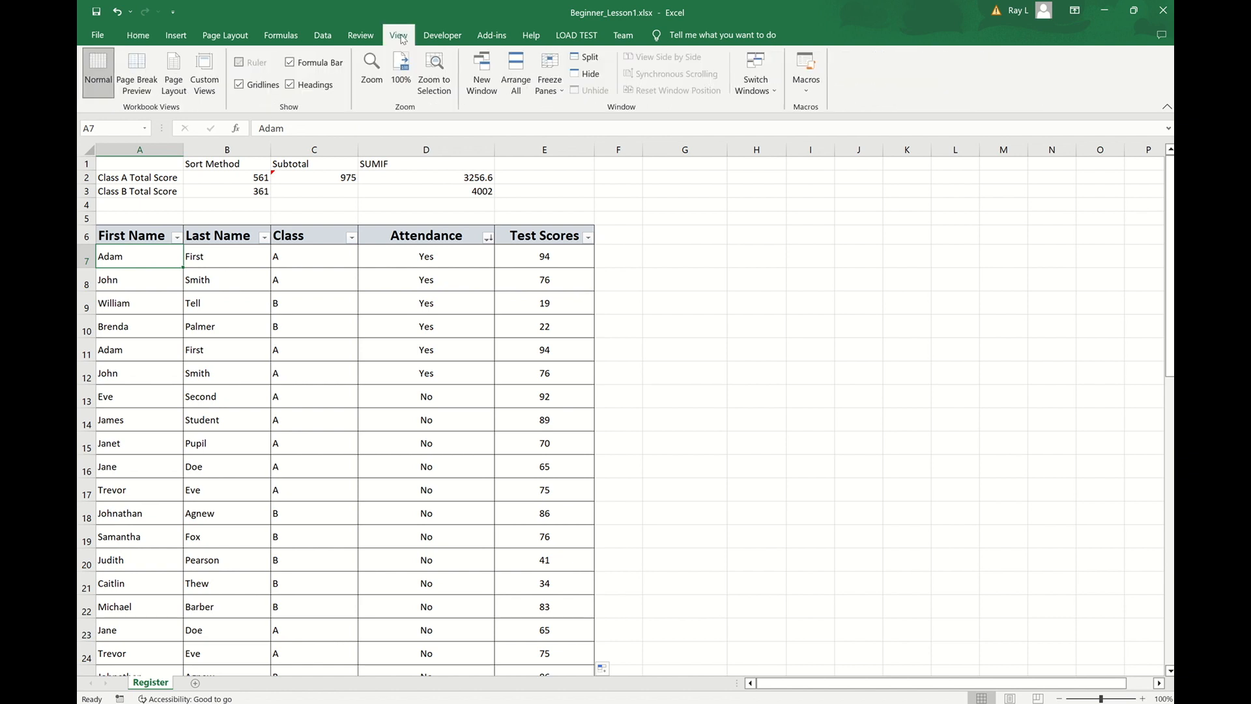
click(563, 94)
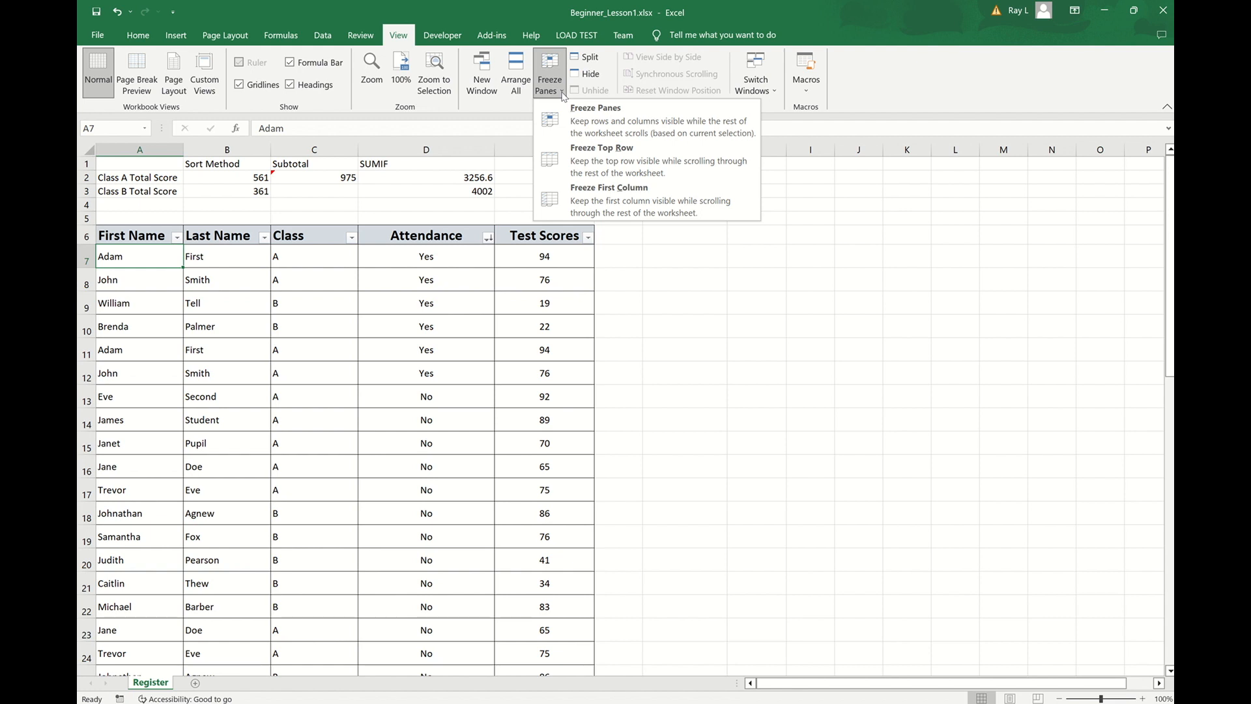
click(608, 117)
scroll(194, 312, down, 3)
scroll(194, 312, down, 9)
scroll(195, 311, down, 8)
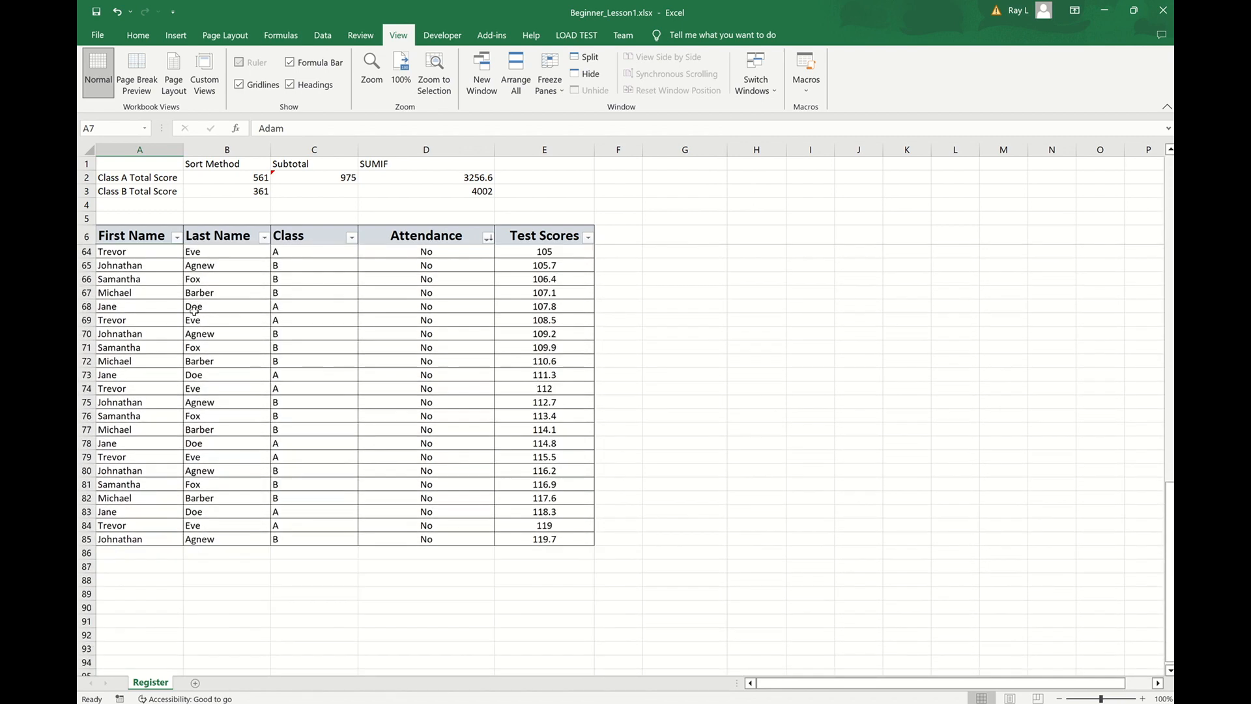
scroll(194, 312, down, 3)
scroll(194, 312, up, 2)
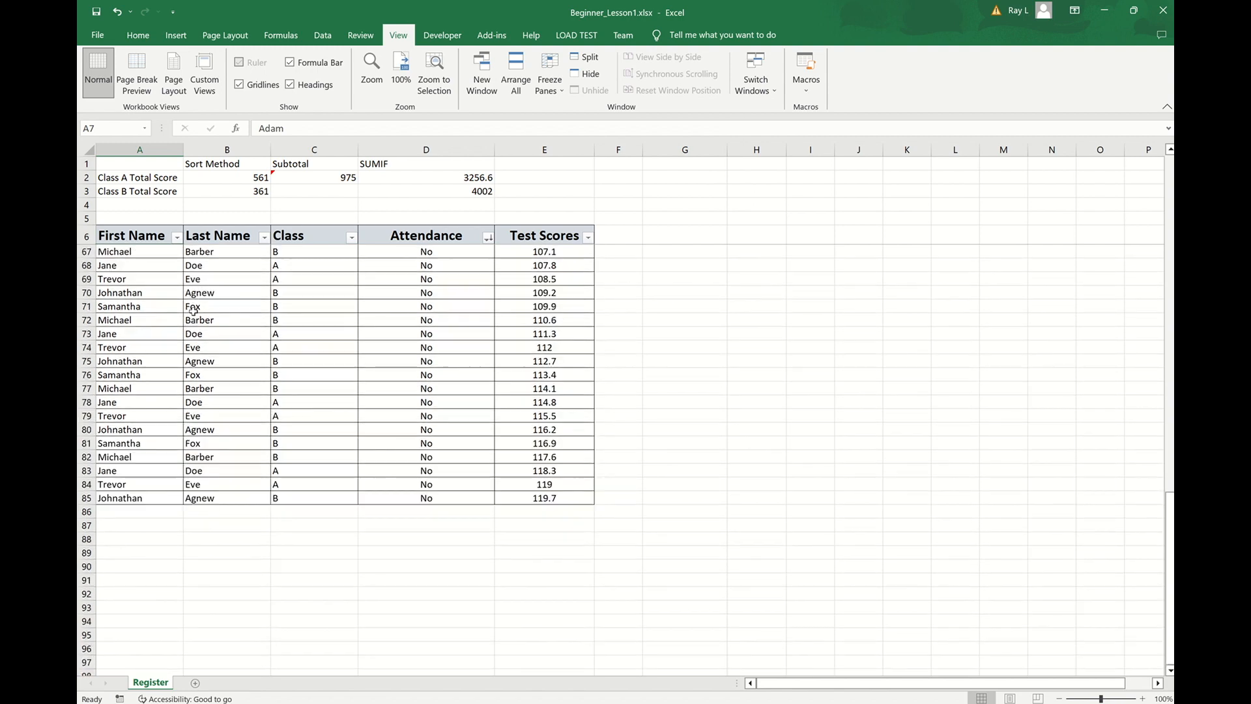
scroll(463, 284, up, 4)
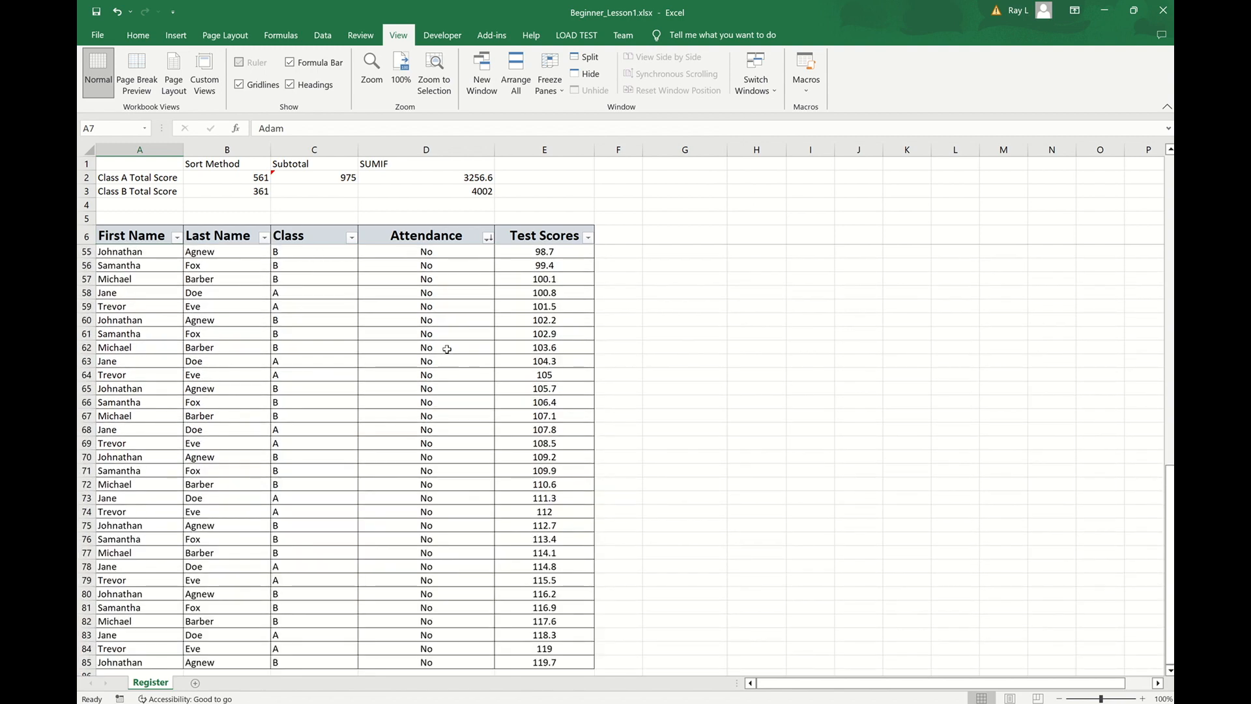
Unfreeze the panes and check how rows 1 to 6 behave while moving down and back up the register.
scroll(447, 350, up, 8)
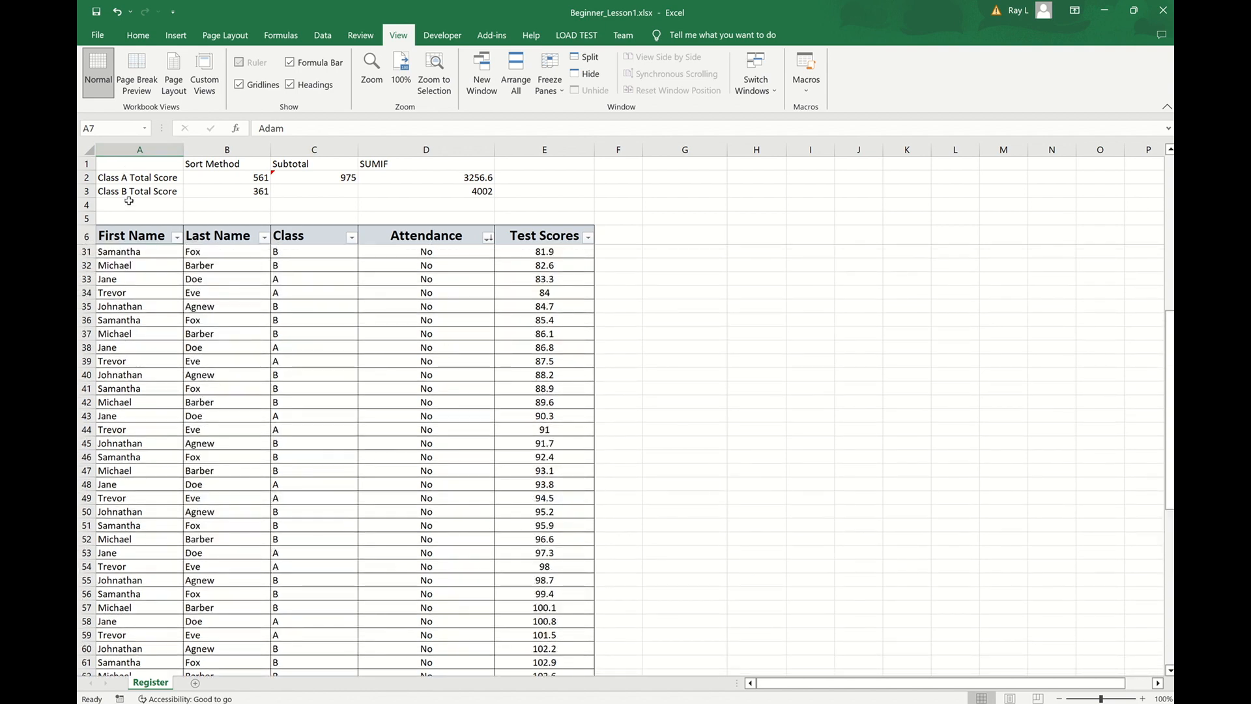
scroll(465, 377, down, 2)
scroll(465, 377, up, 10)
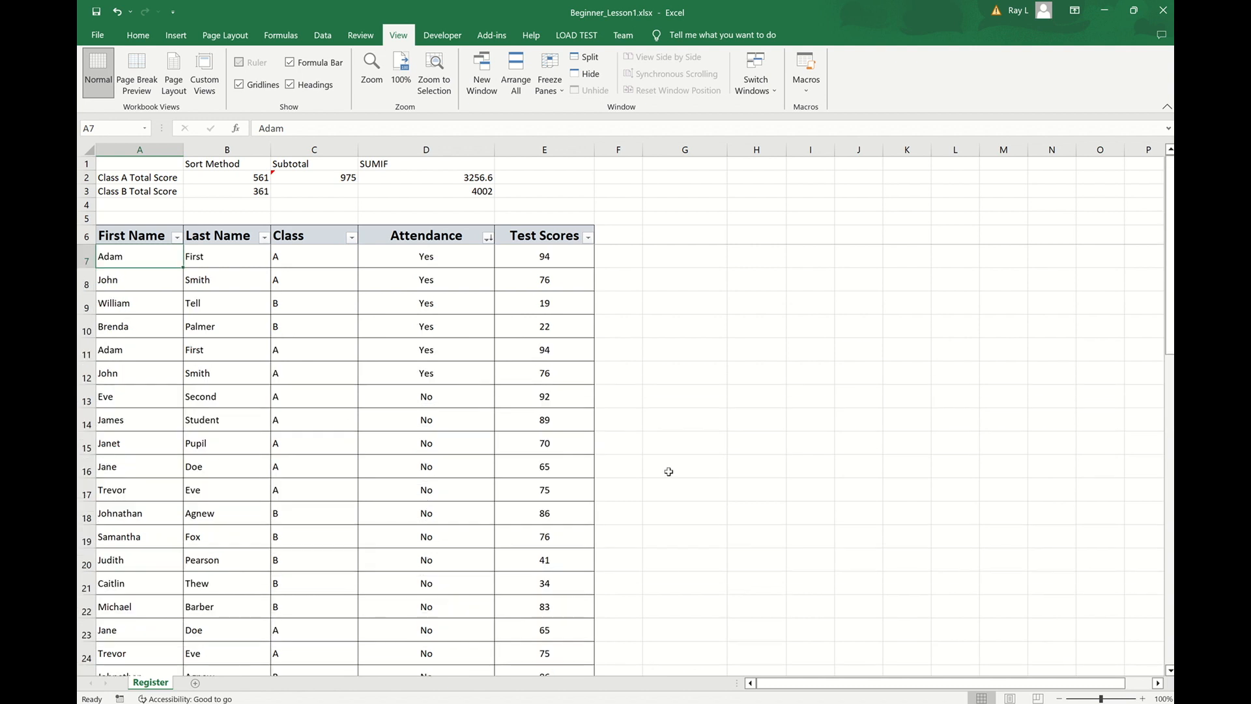
click(561, 94)
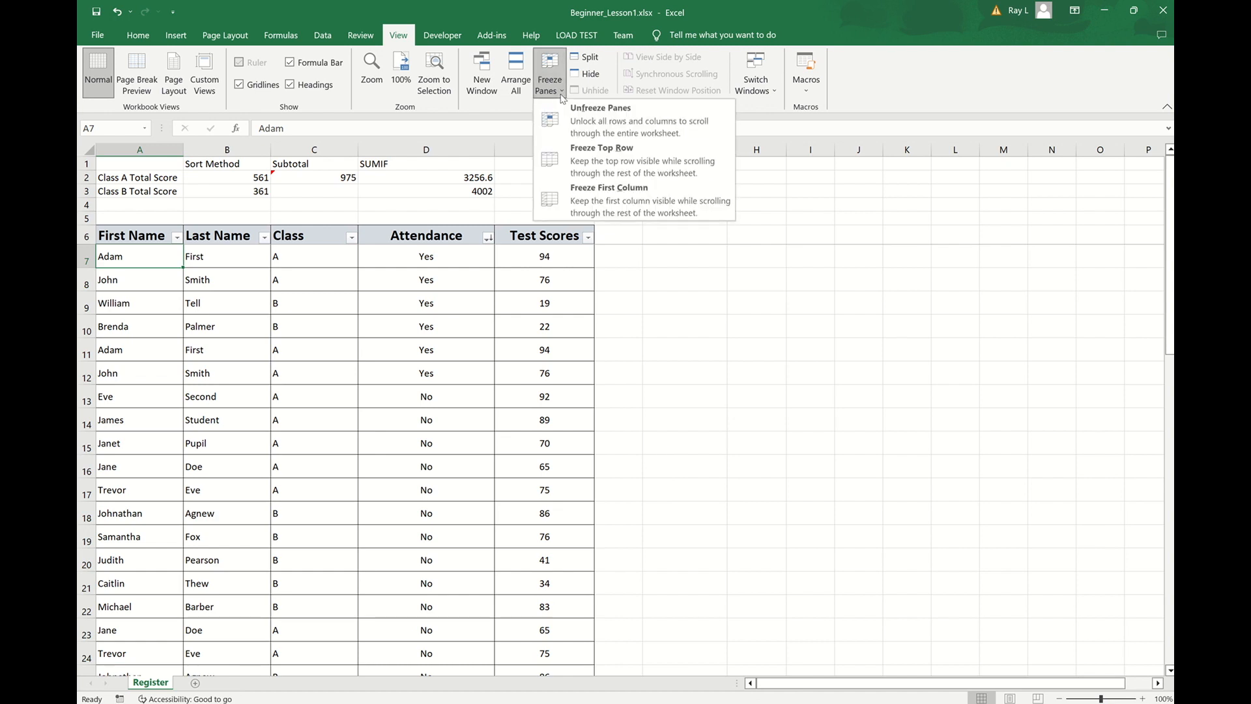
click(588, 120)
scroll(433, 295, down, 6)
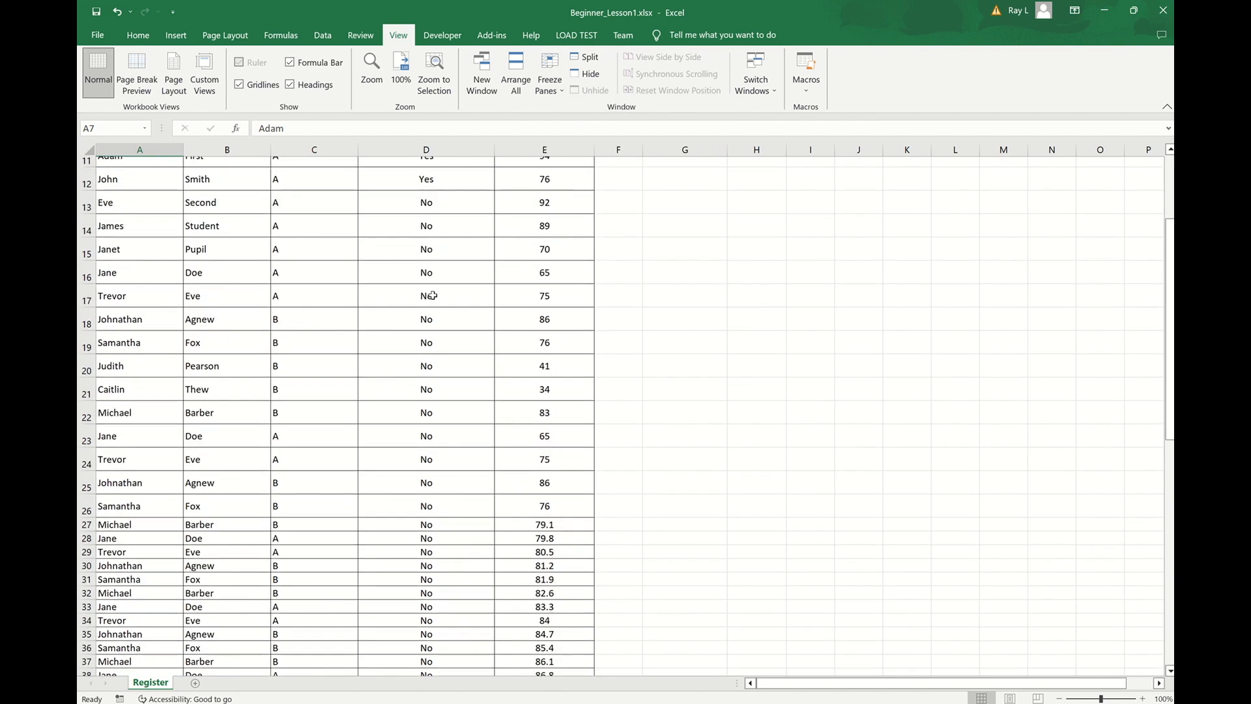
scroll(432, 295, up, 4)
scroll(433, 295, up, 2)
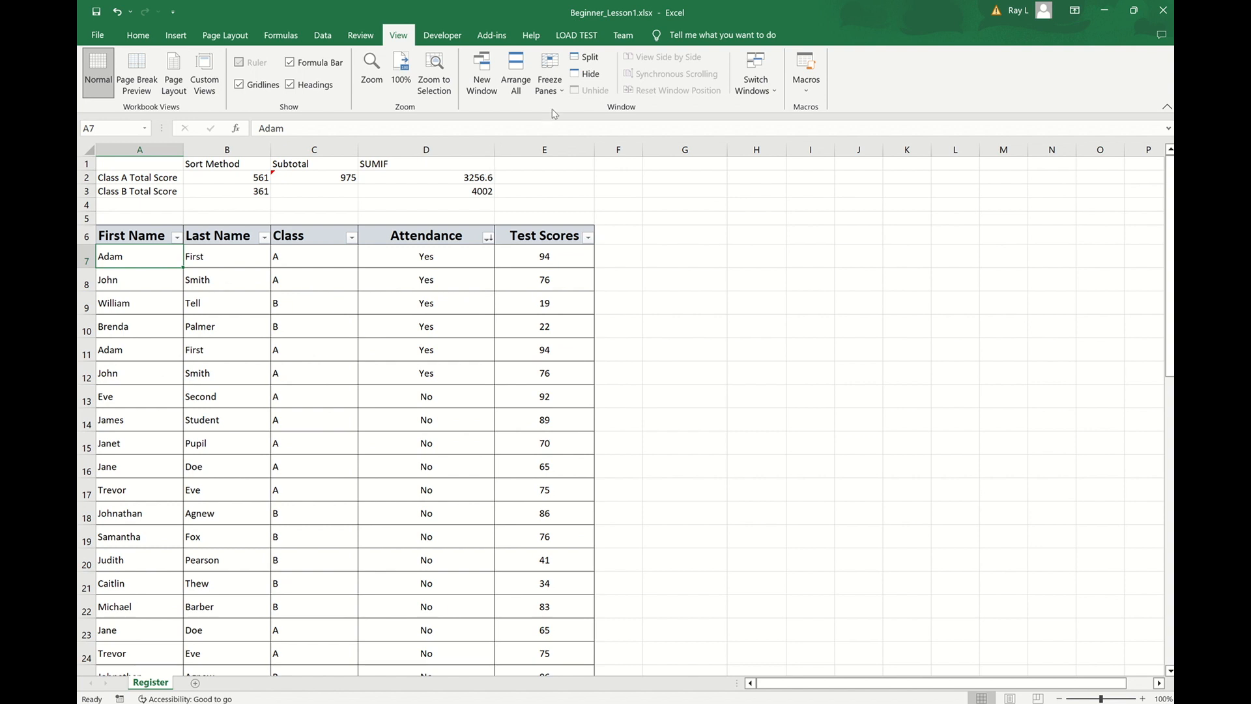
Freeze only the top row of the sheet and check it against the rows further down the register.
click(563, 92)
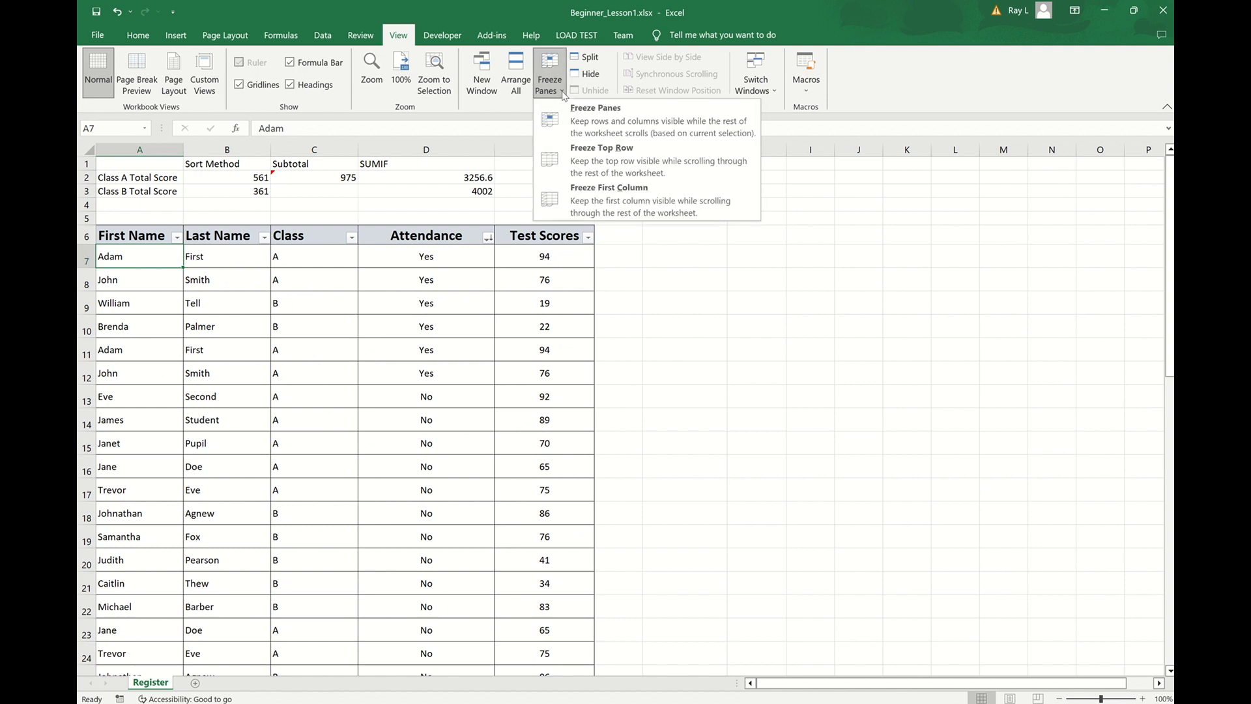
click(617, 166)
scroll(463, 267, down, 2)
scroll(463, 267, down, 6)
scroll(463, 267, down, 2)
scroll(463, 267, up, 7)
scroll(464, 267, up, 3)
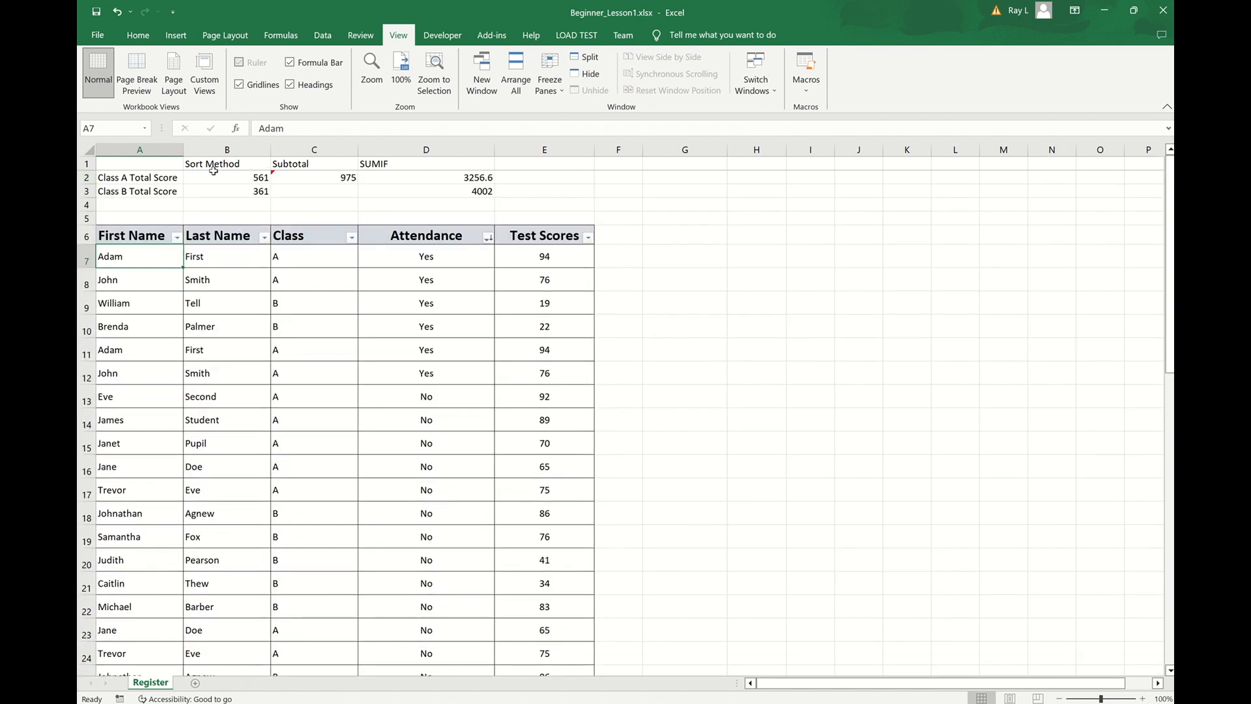
Unfreeze the top row and freeze the first column instead.
click(564, 94)
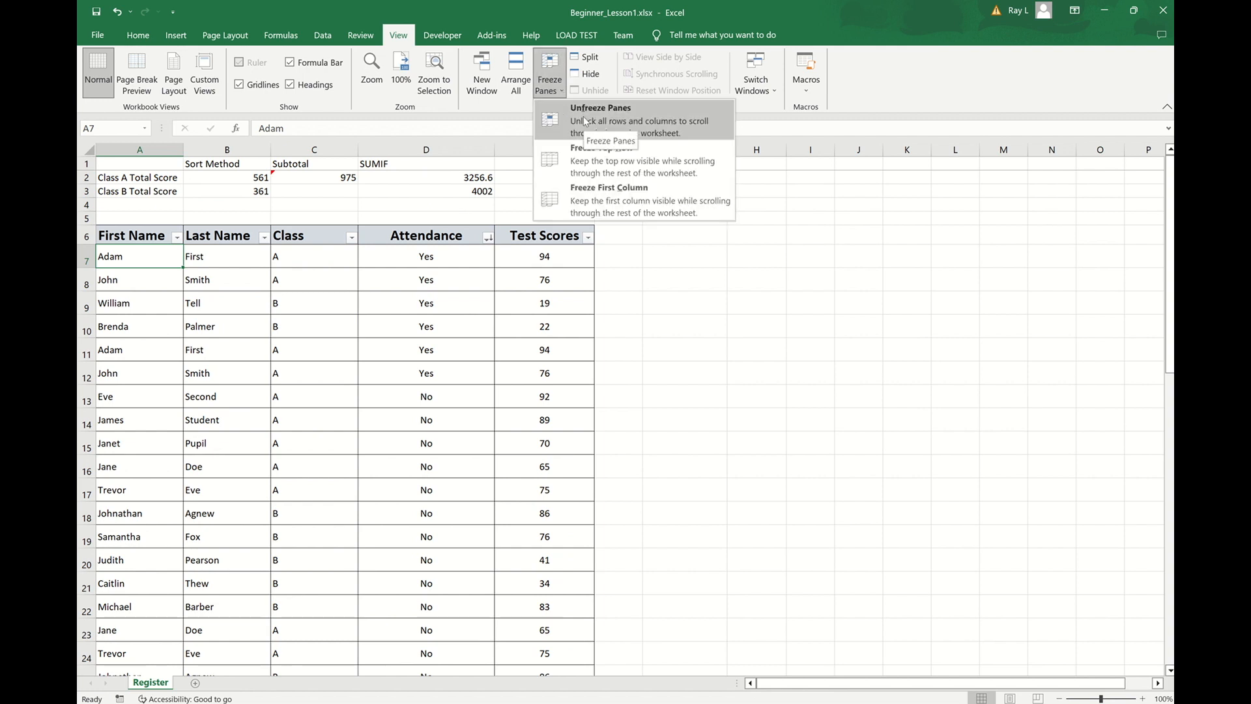
click(584, 116)
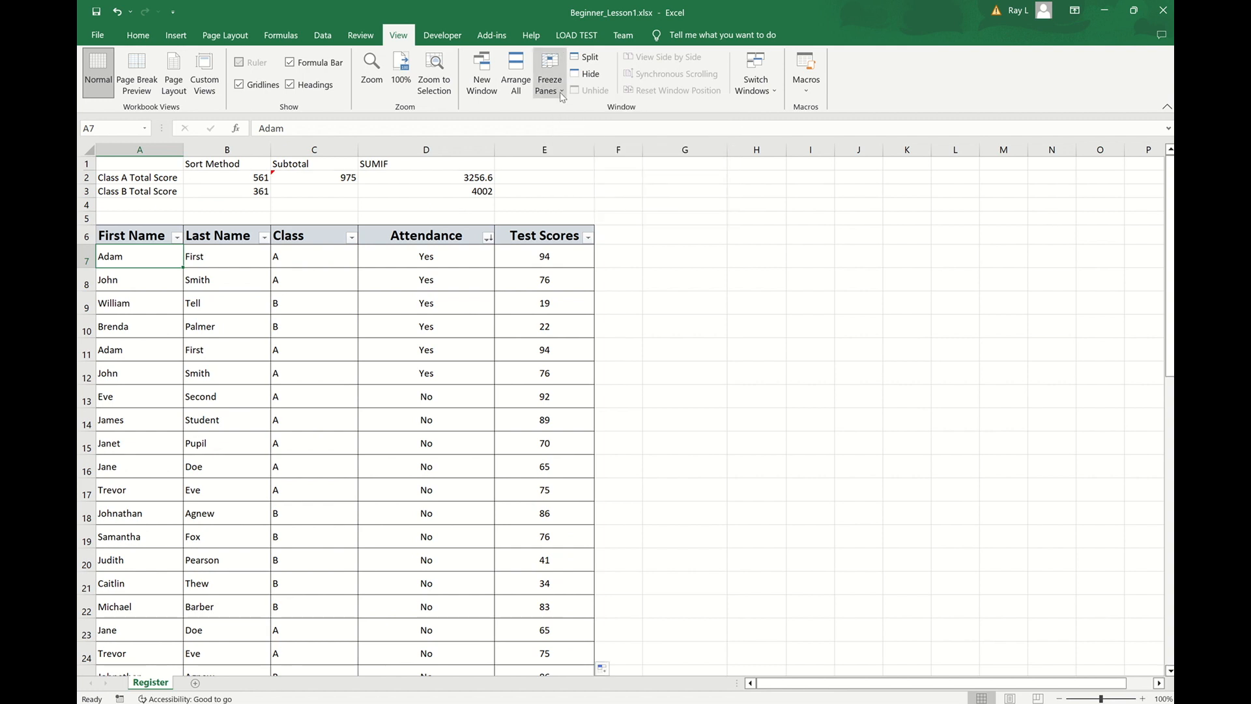
click(561, 95)
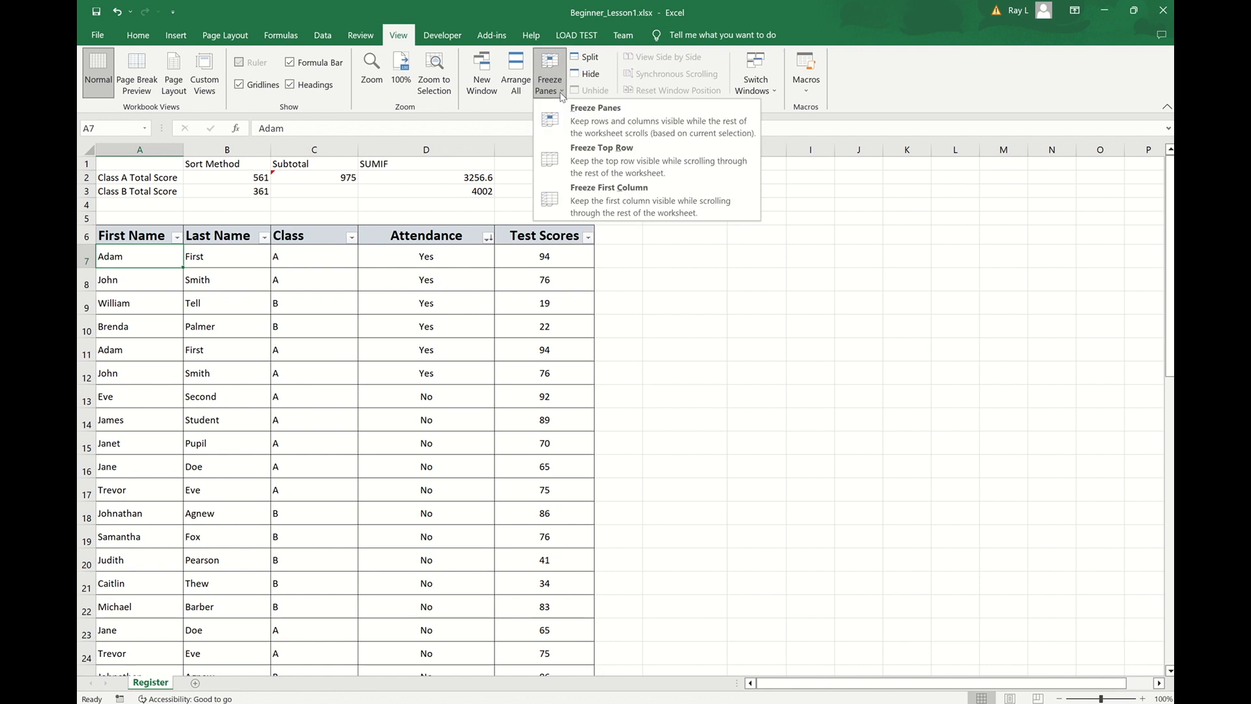
click(603, 200)
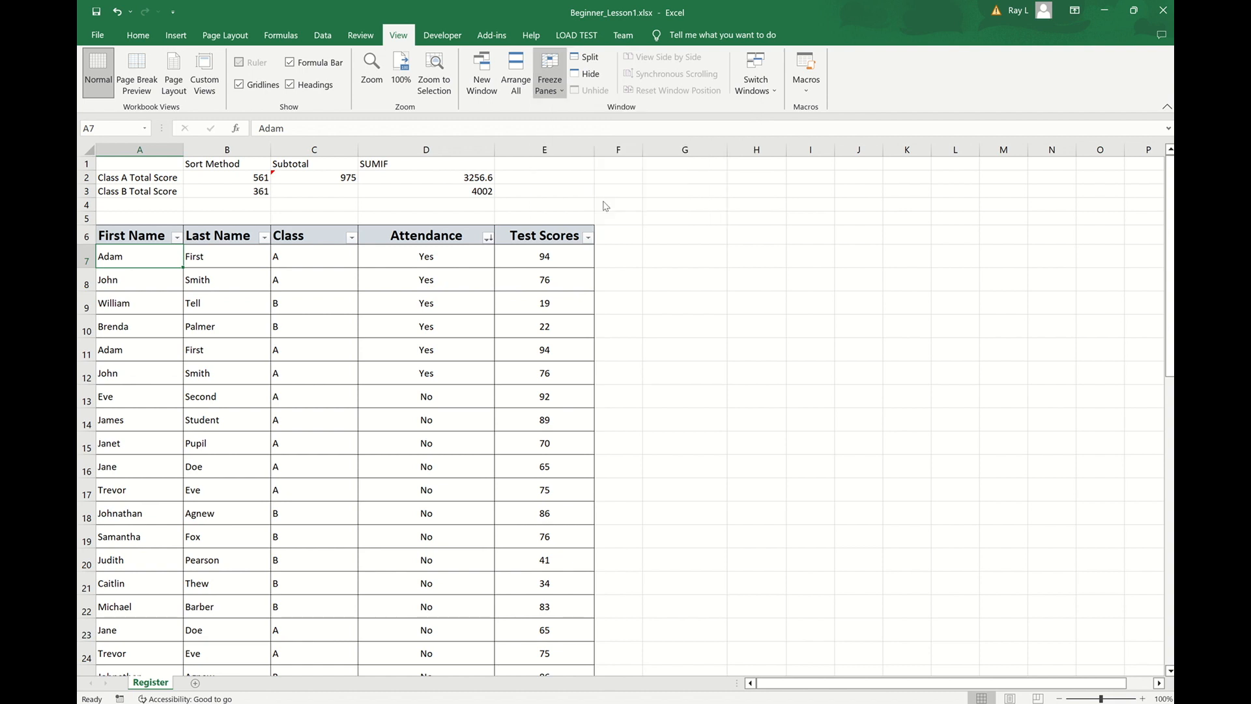
Move along row 7 past column R and back to A7 to check the frozen First Name column.
click(253, 260)
key(Right)
key(Right)
key(Right)
key(Right)
key(Right)
key(Right)
key(Right)
key(Right)
key(Right)
key(Right)
key(Right)
key(Right)
key(Right)
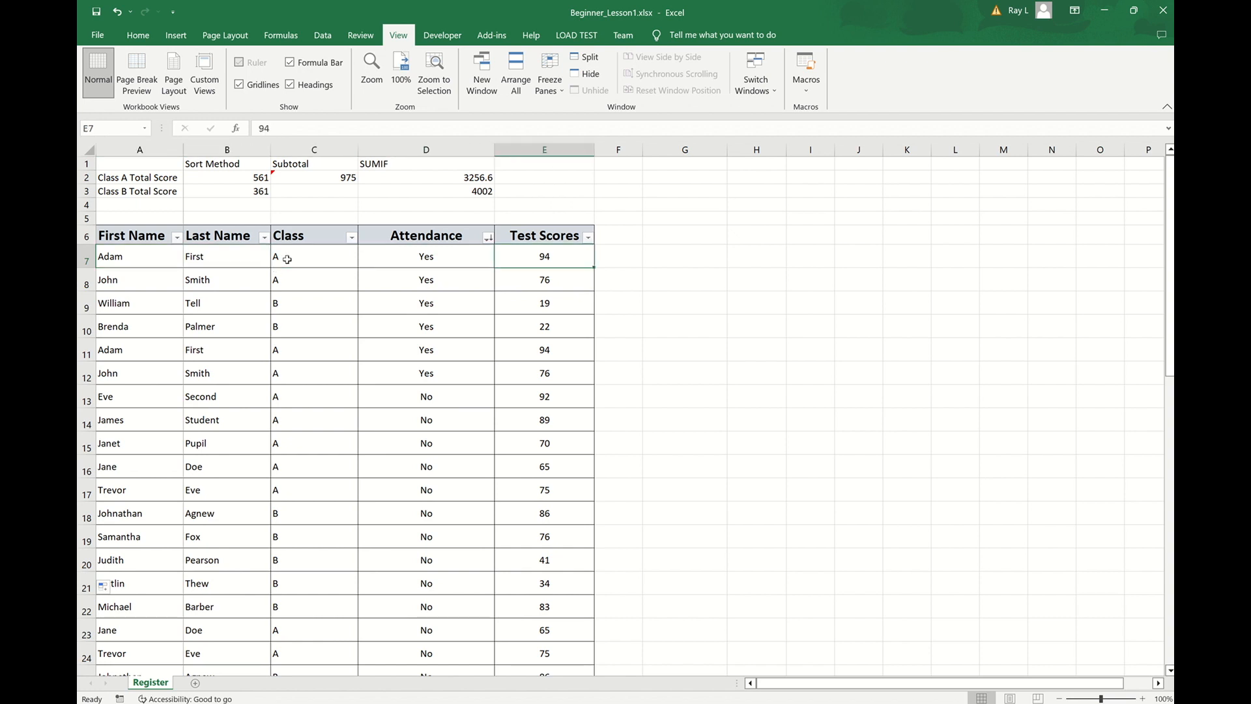
key(Right)
key(Right)
key(Right)
key(Right)
key(Right)
key(Right)
key(Right)
key(Right)
key(Right)
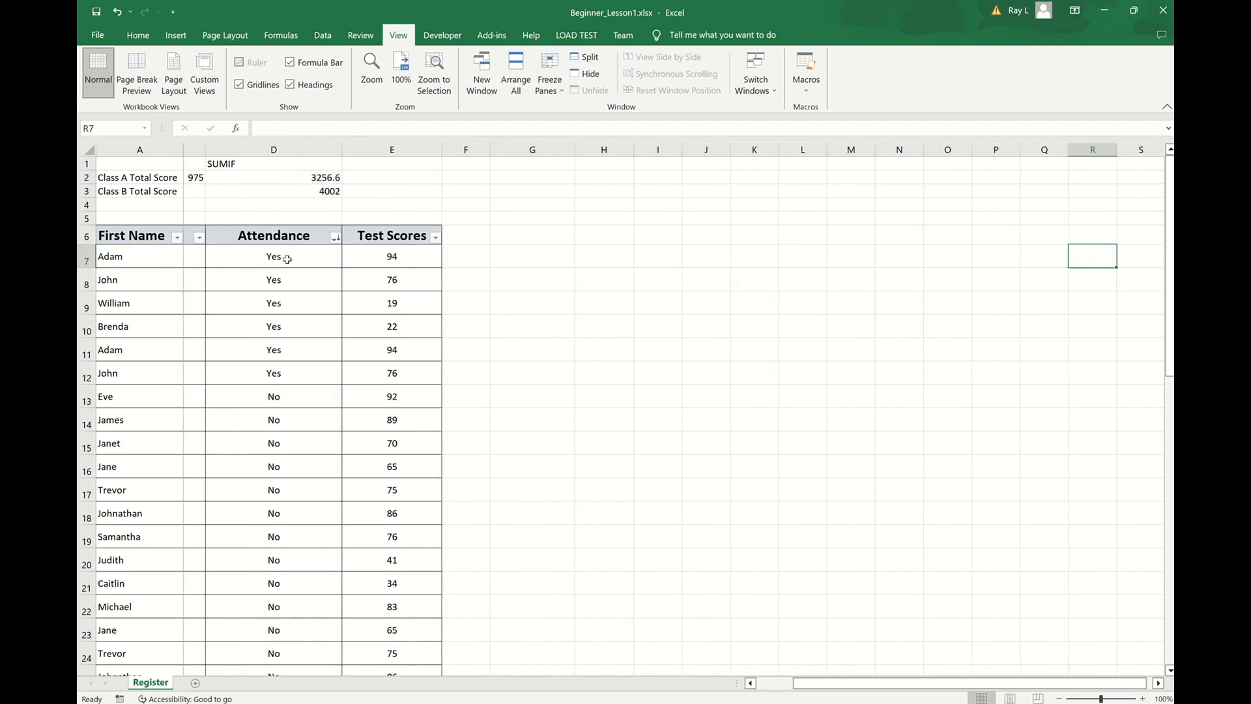
key(Right)
key(Left)
key(Left)
key(Left)
key(Left)
key(Left)
key(Left)
key(Left)
key(Left)
key(Left)
key(Left)
key(Left)
key(Left)
key(Left)
key(Left)
key(Left)
key(Left)
key(Left)
key(Left)
key(Left)
key(Left)
key(Left)
key(Left)
key(Left)
key(Left)
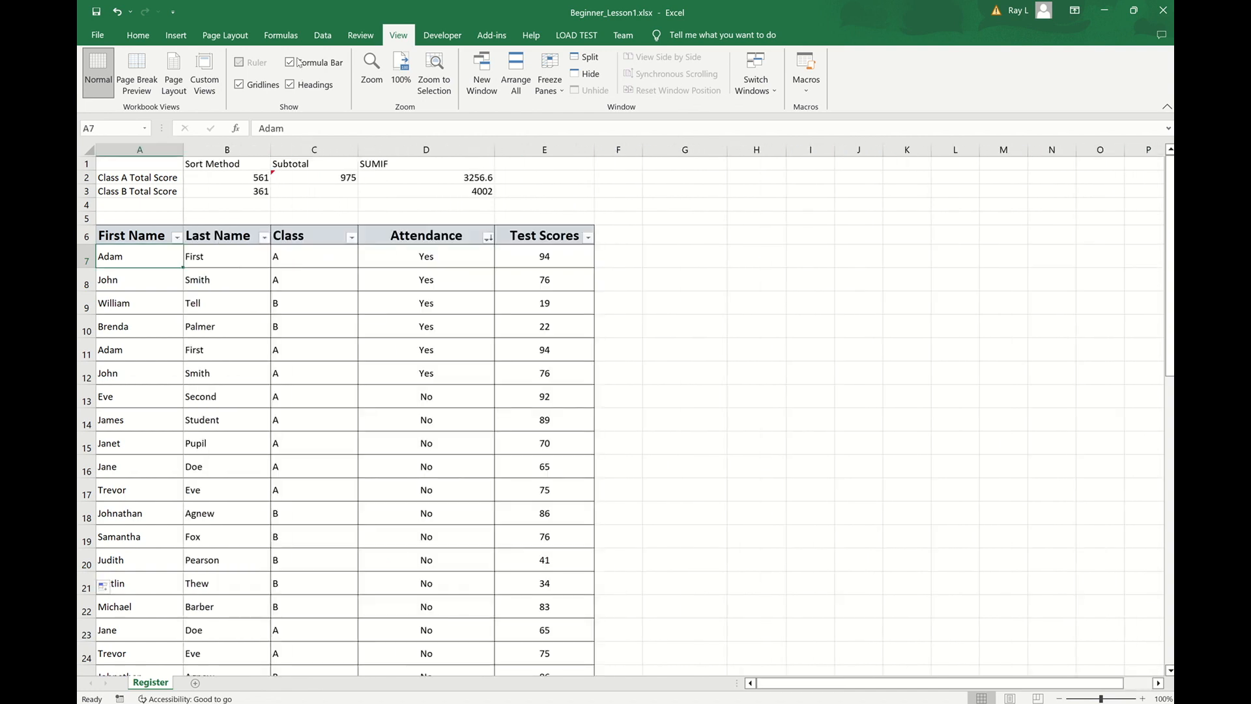
Replace the frozen first column with panes frozen at A7, and check rows 1 to 6 against the rows further down.
click(564, 95)
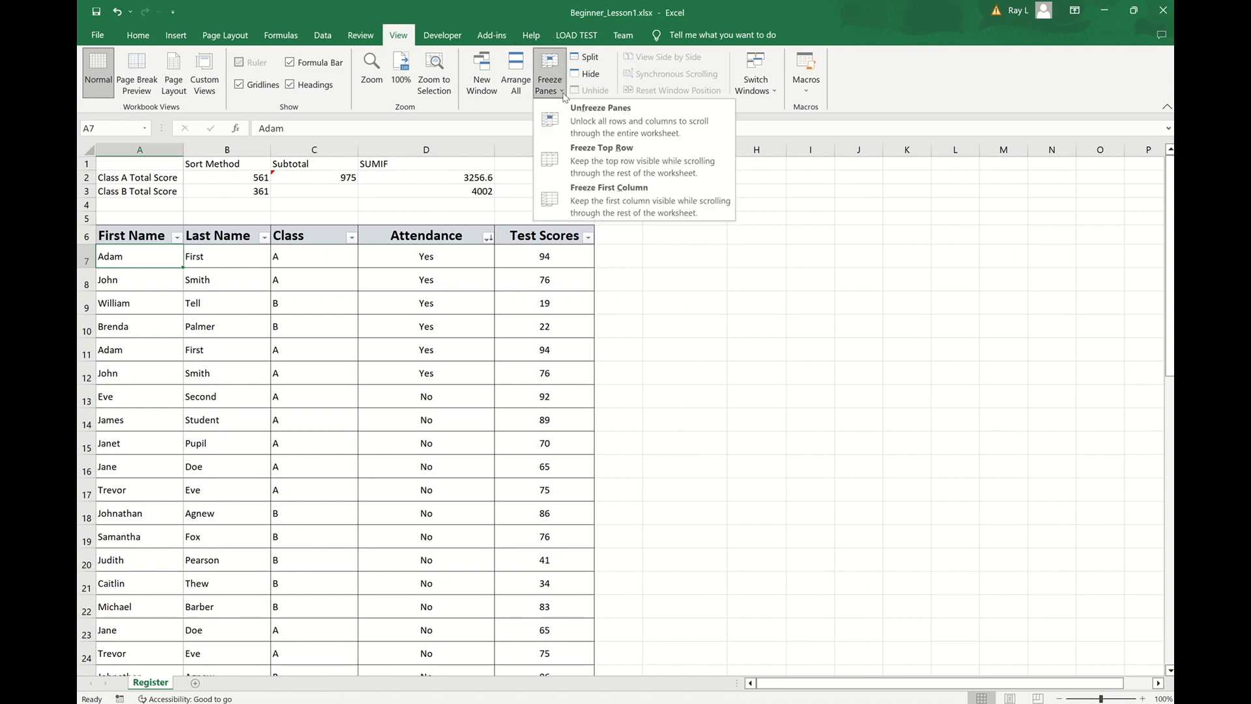
click(599, 119)
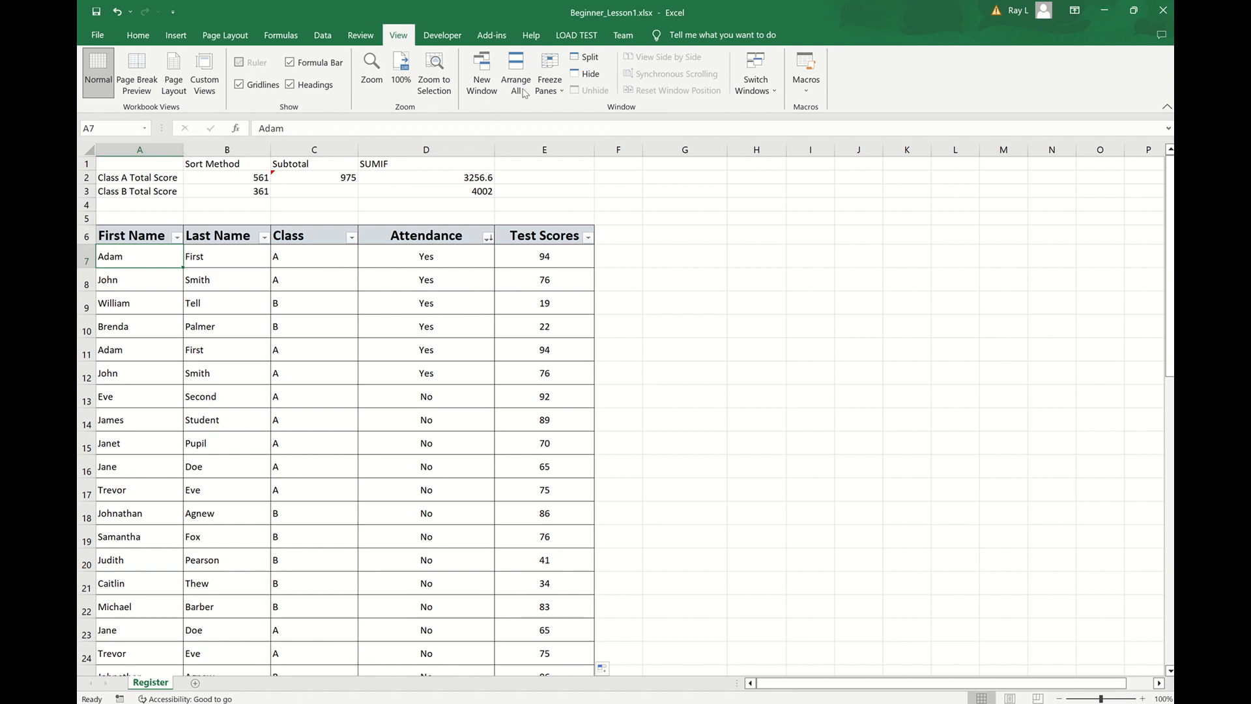
click(549, 81)
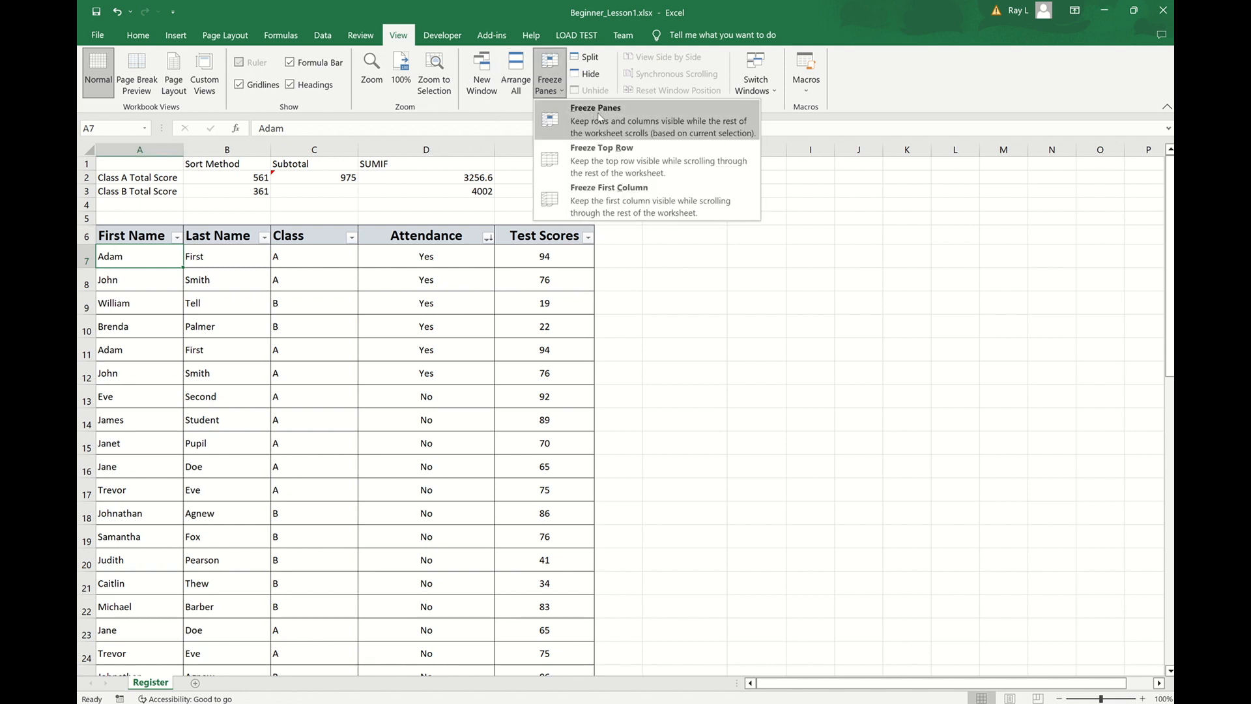
click(591, 117)
scroll(298, 383, down, 3)
scroll(297, 383, down, 9)
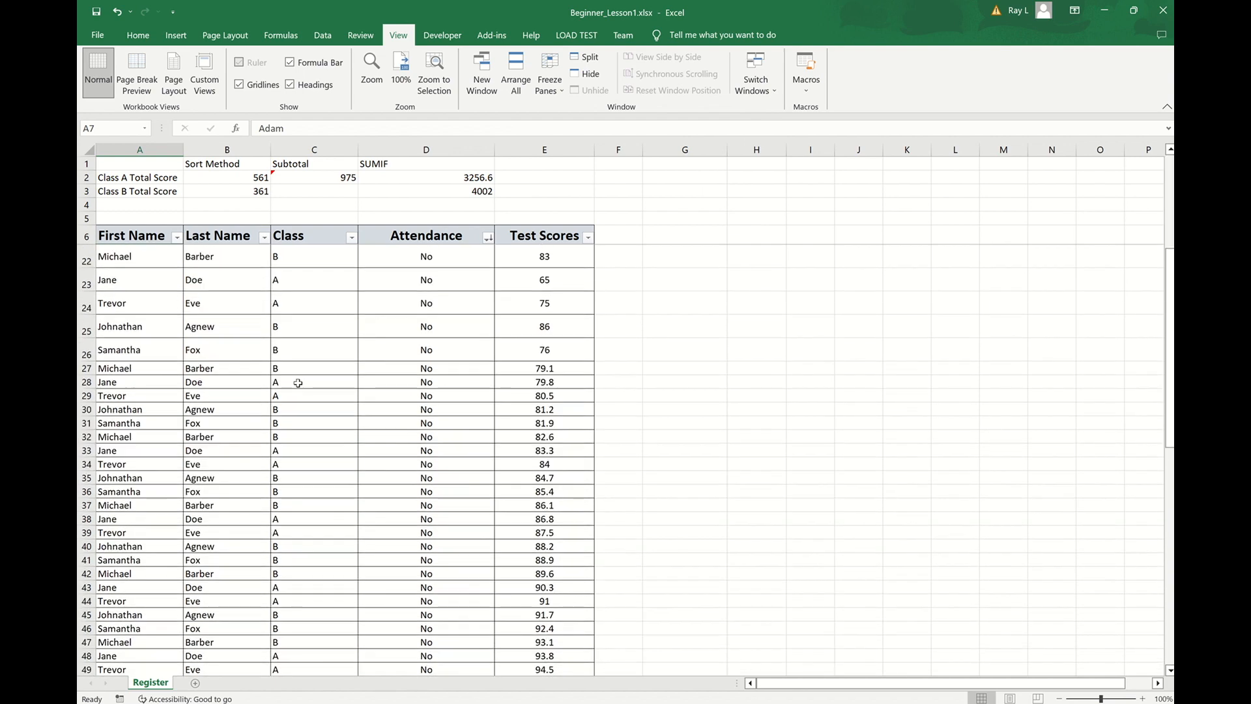
scroll(298, 383, down, 4)
scroll(297, 383, up, 10)
scroll(298, 383, up, 6)
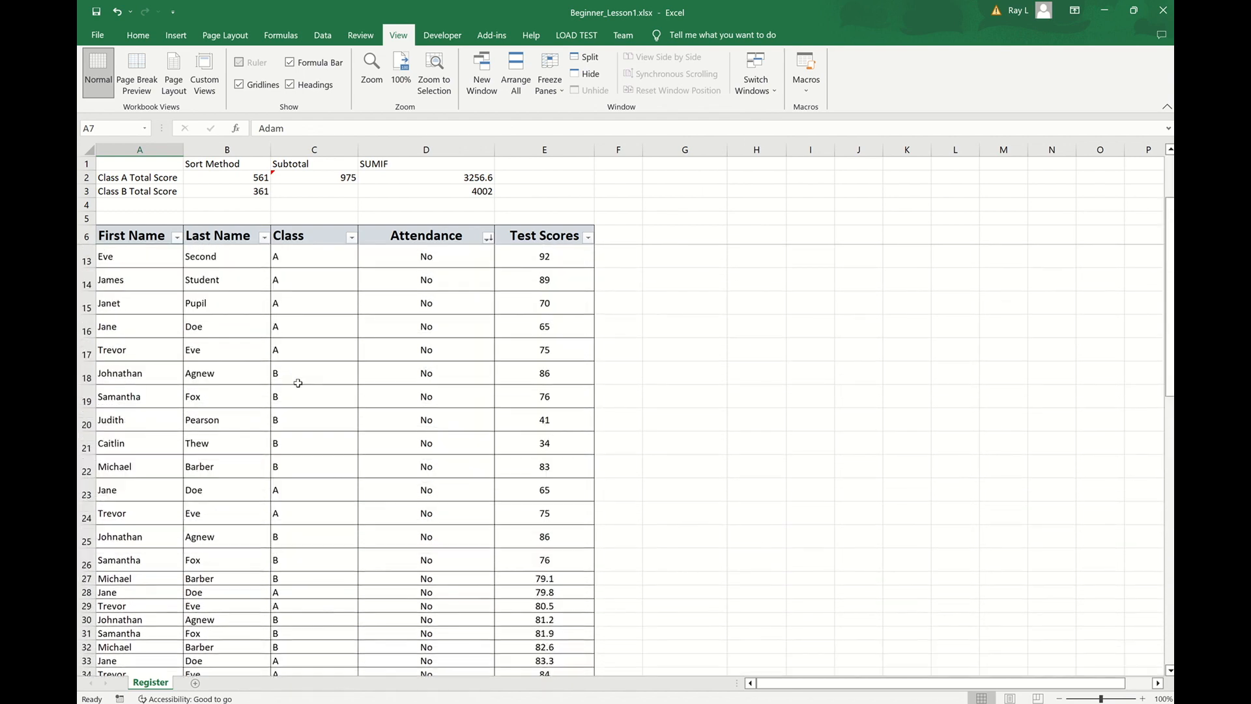